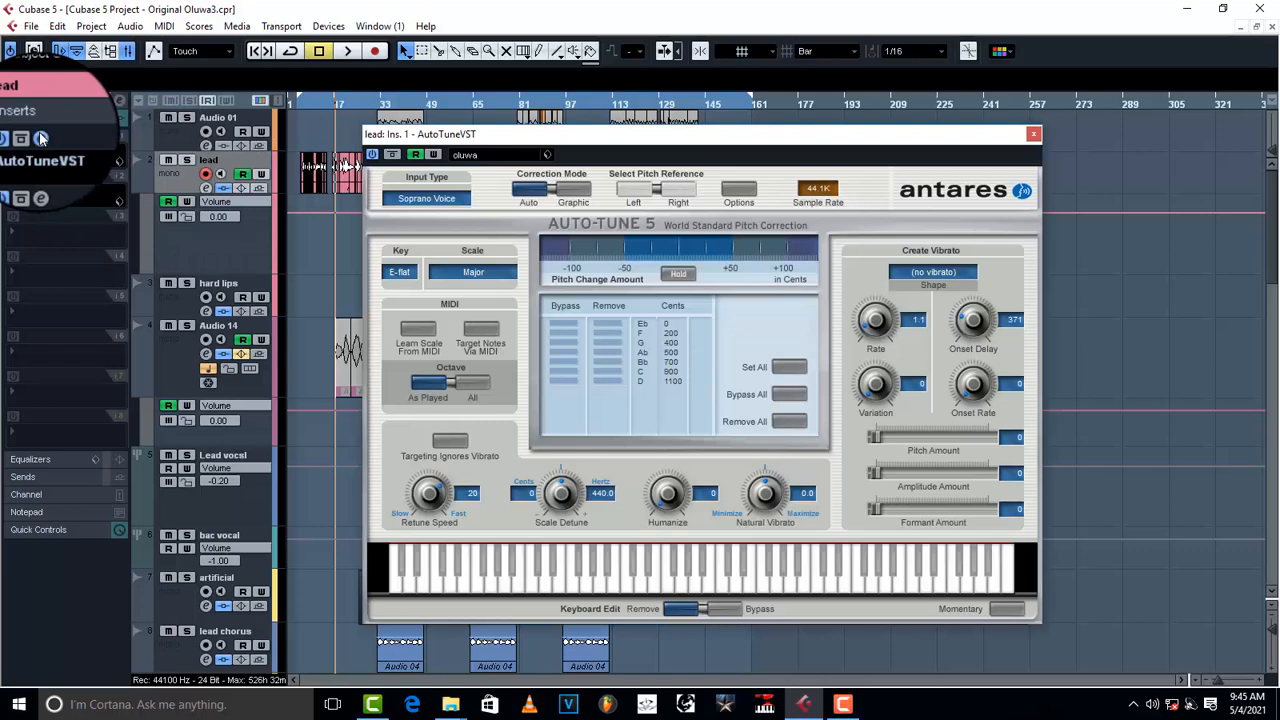
Inspect the Compressor settings in the lead track's second insert slot
left_click(40, 137)
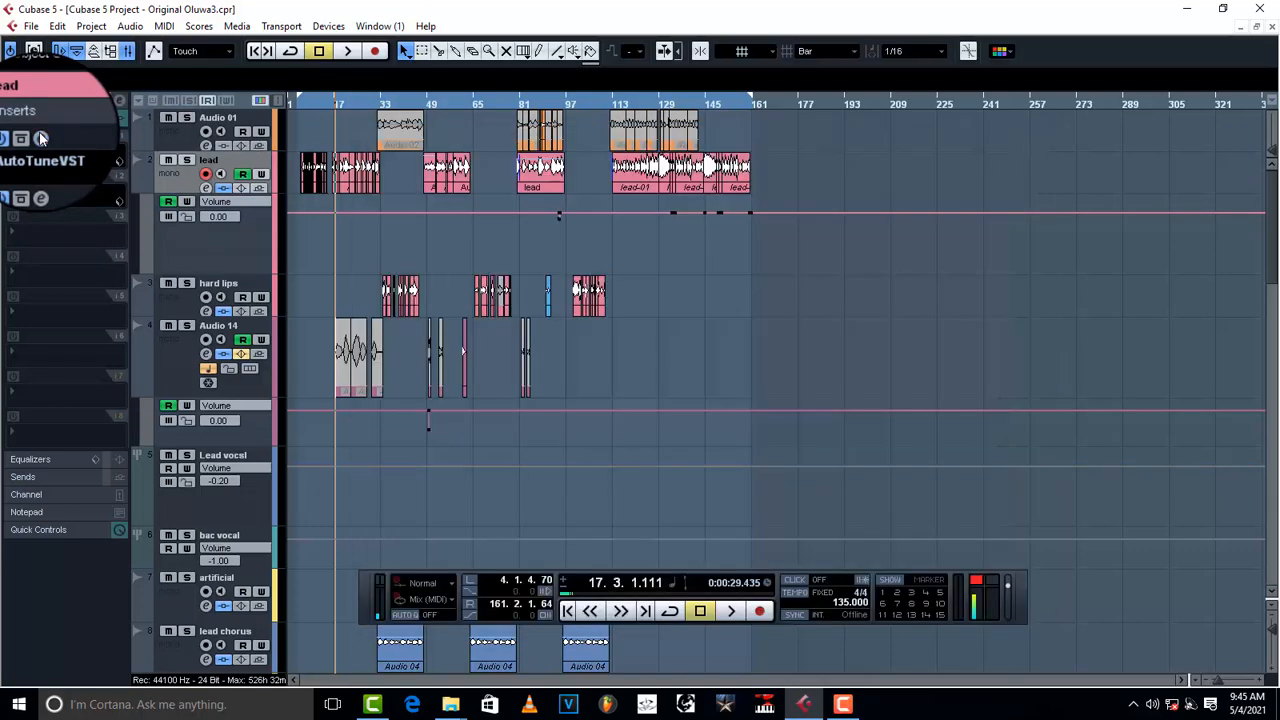
left_click(40, 197)
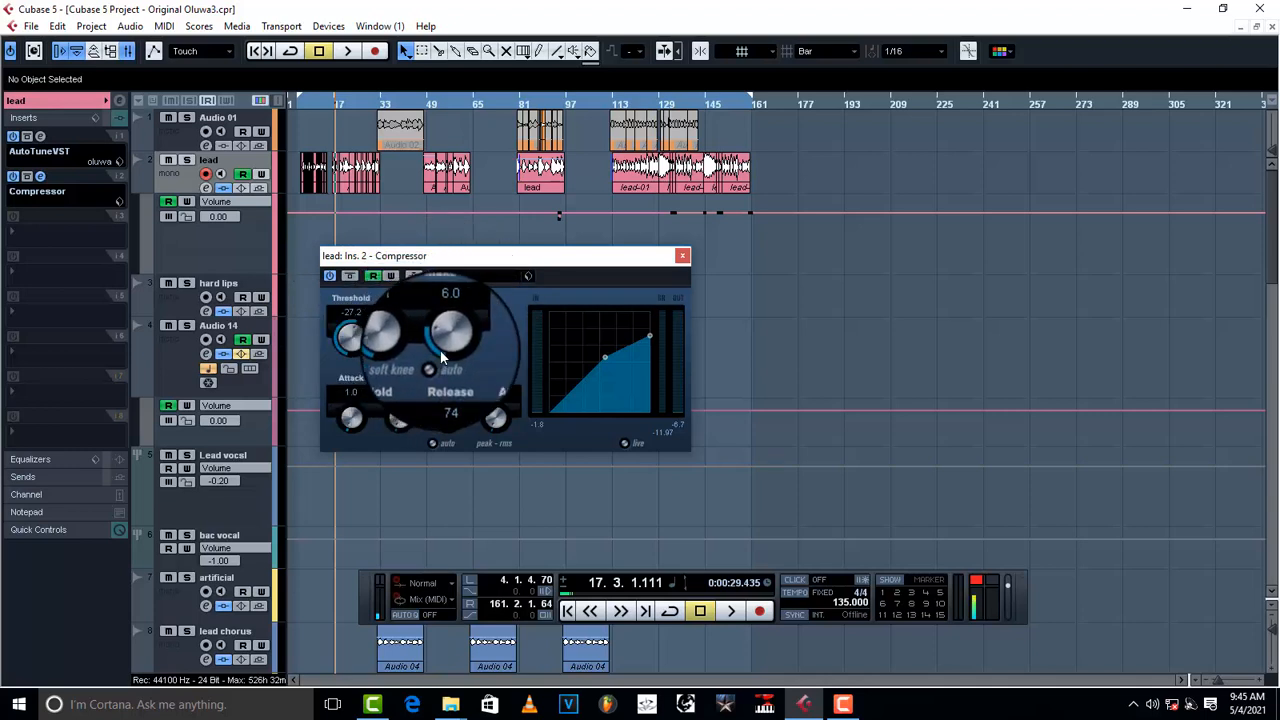
left_click(682, 255)
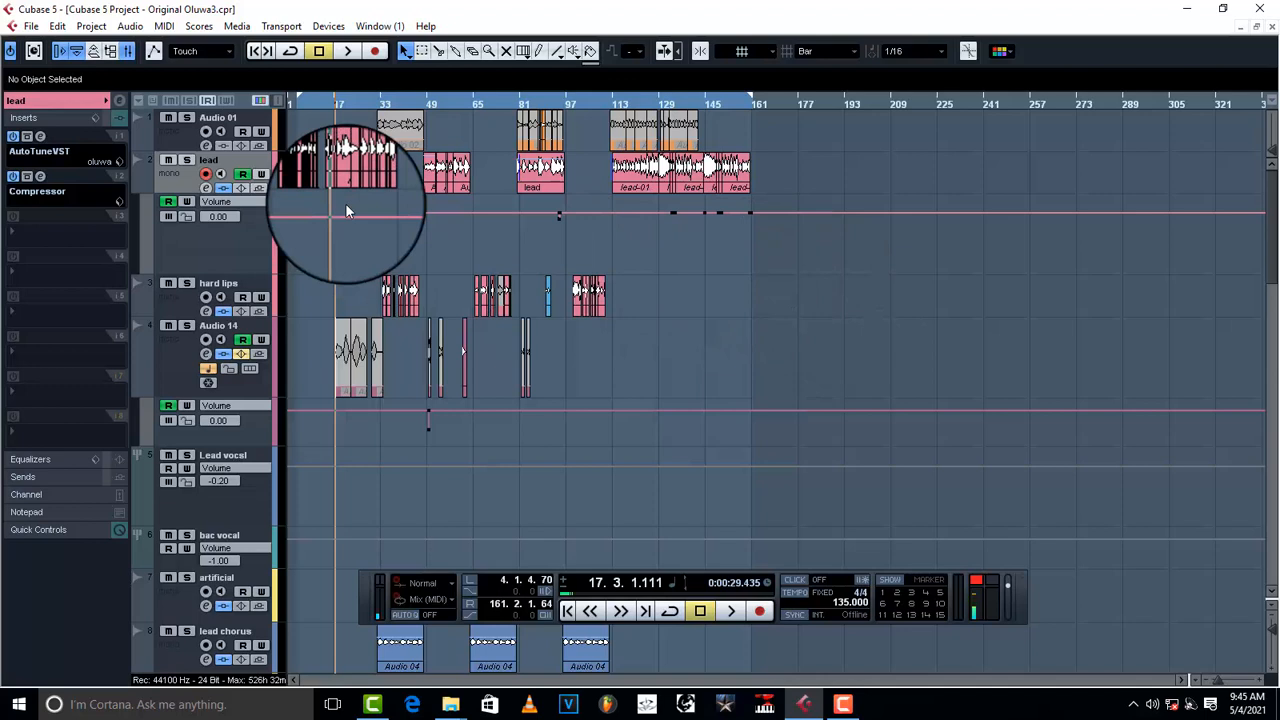
Play back the song while checking the AutoTuneVST insert on the lead track
key("space")
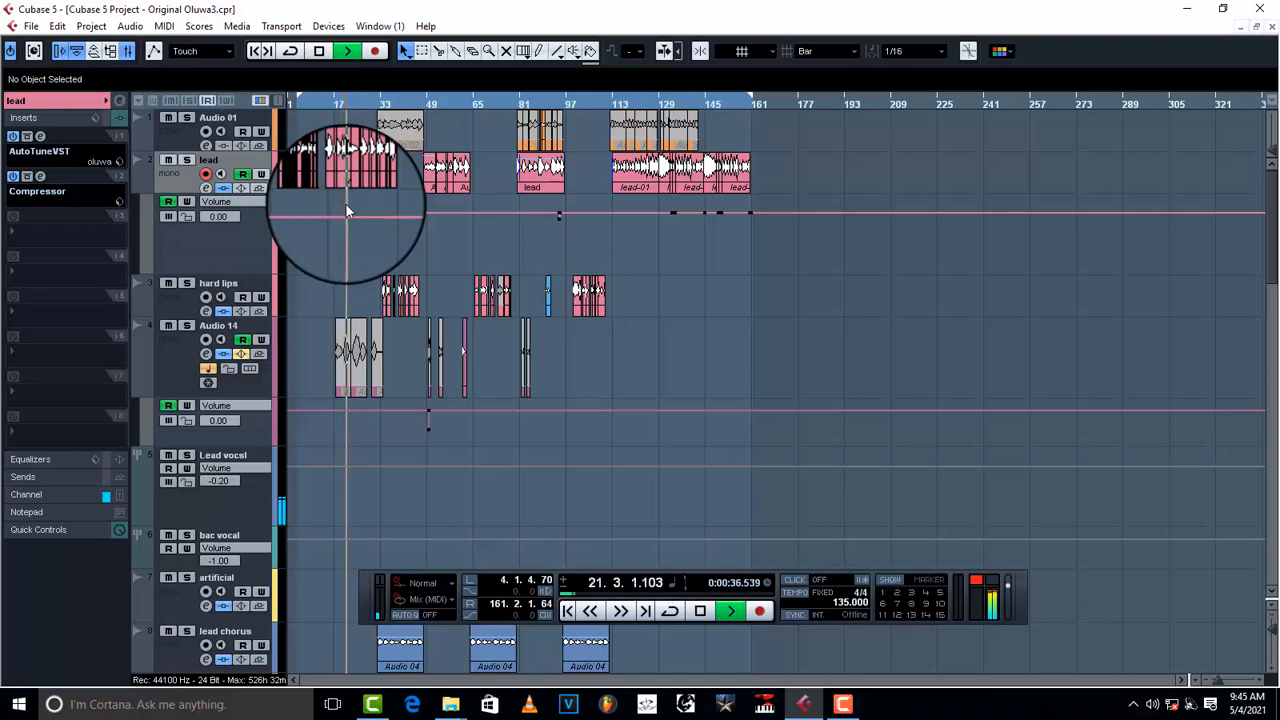
left_click(40, 136)
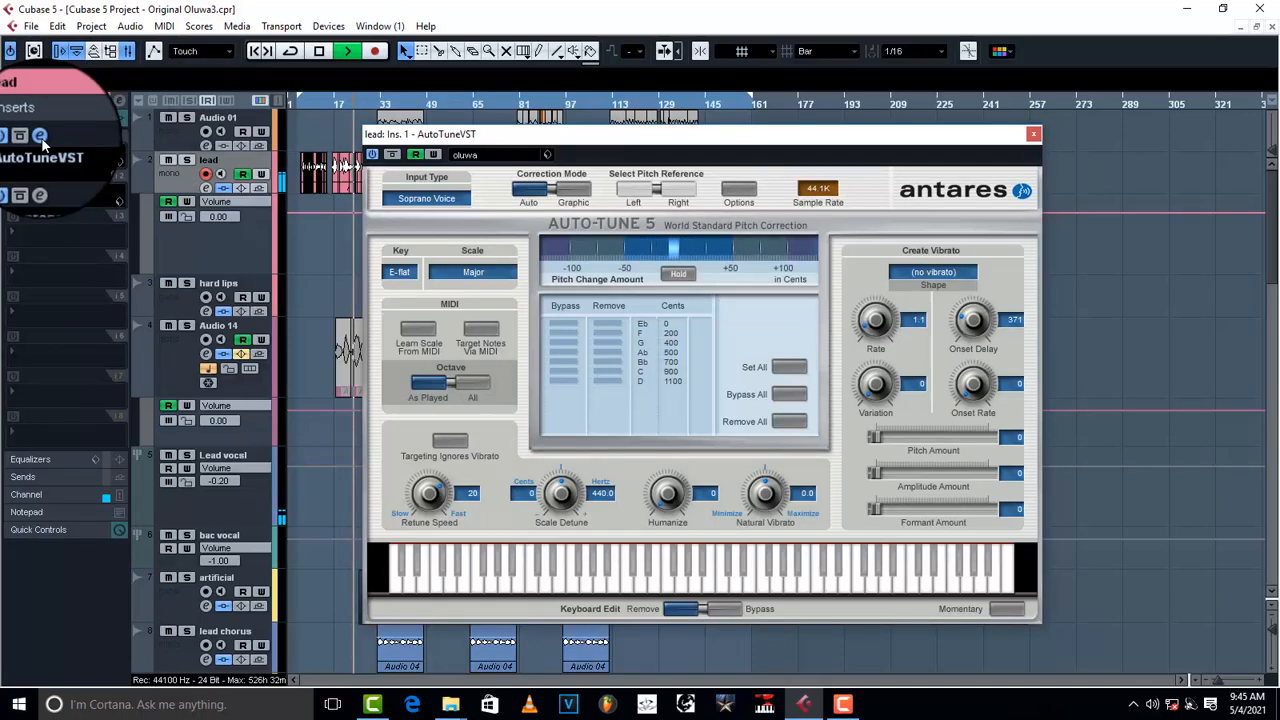
left_click(40, 136)
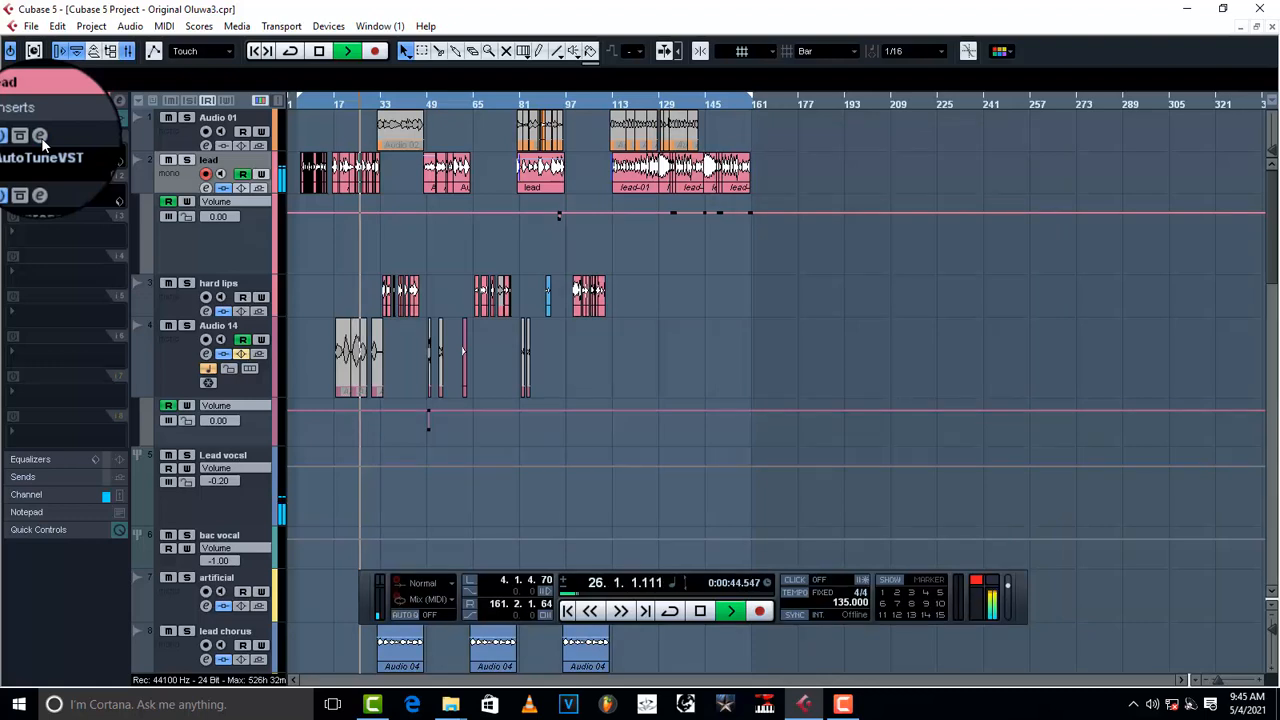
key("space")
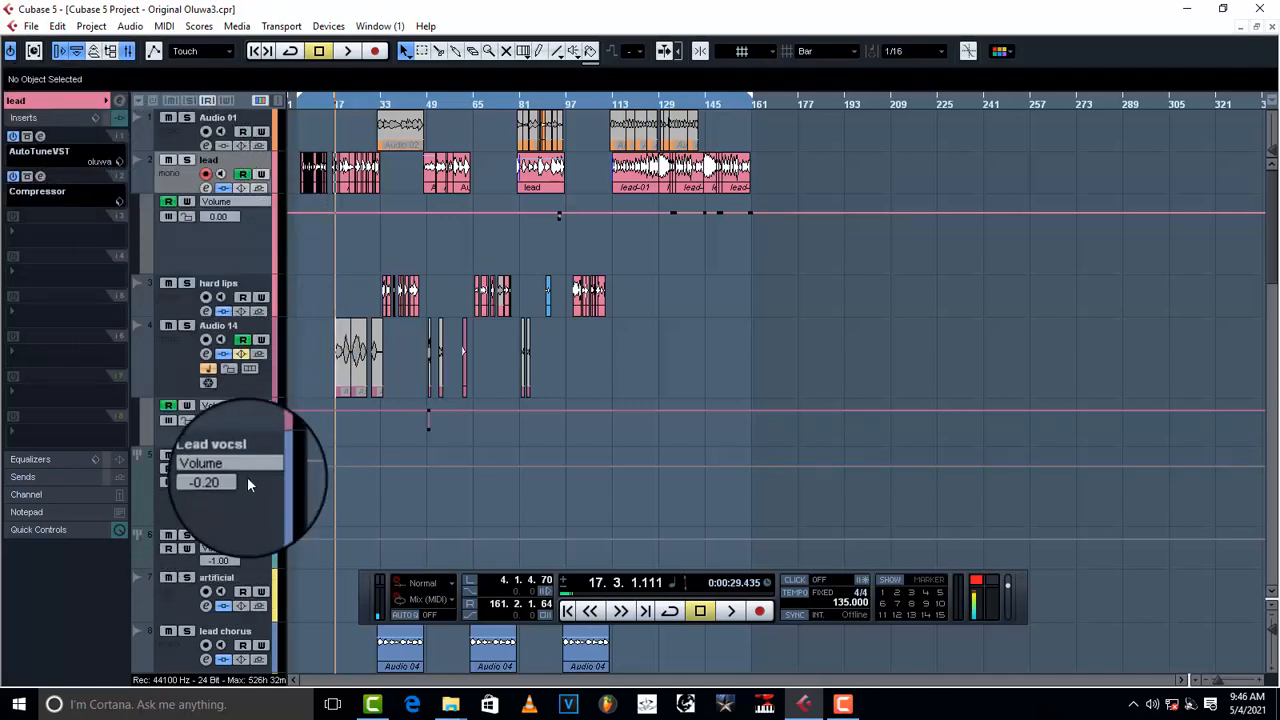
Insert the Maximizer dynamics plug-in in the first insert slot of the Lead vocal group track
left_click(251, 507)
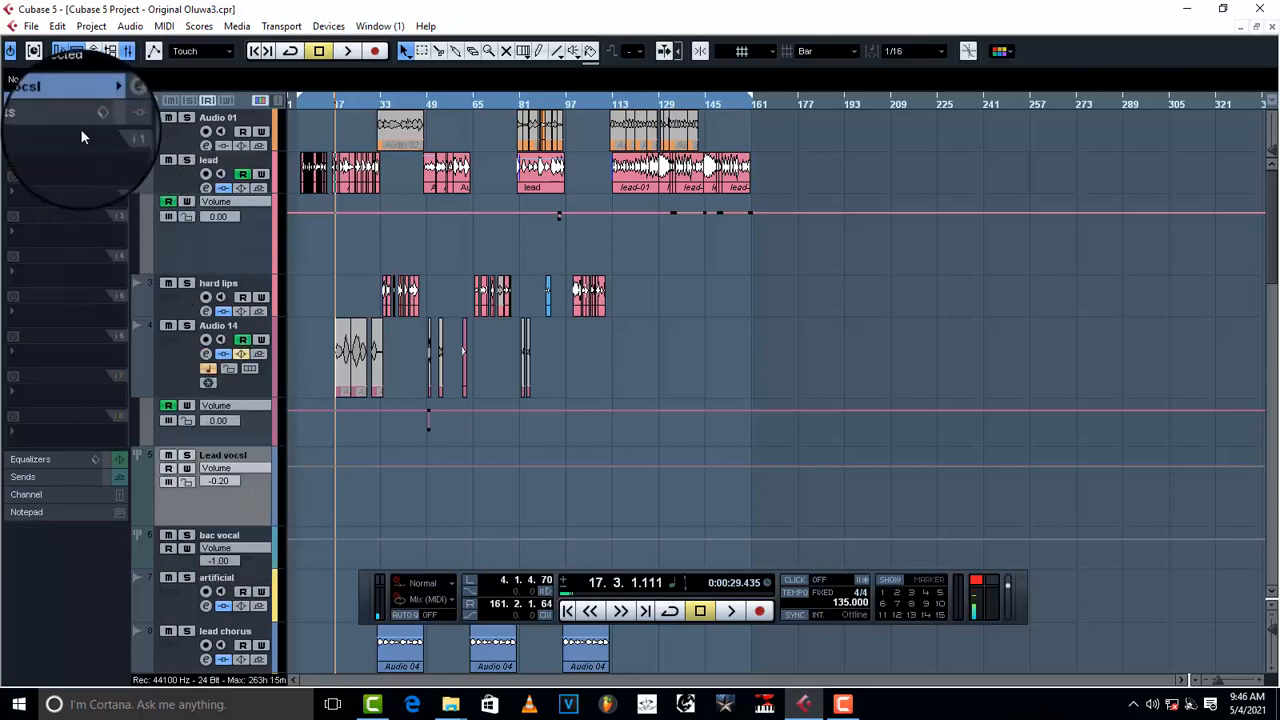
left_click(33, 151)
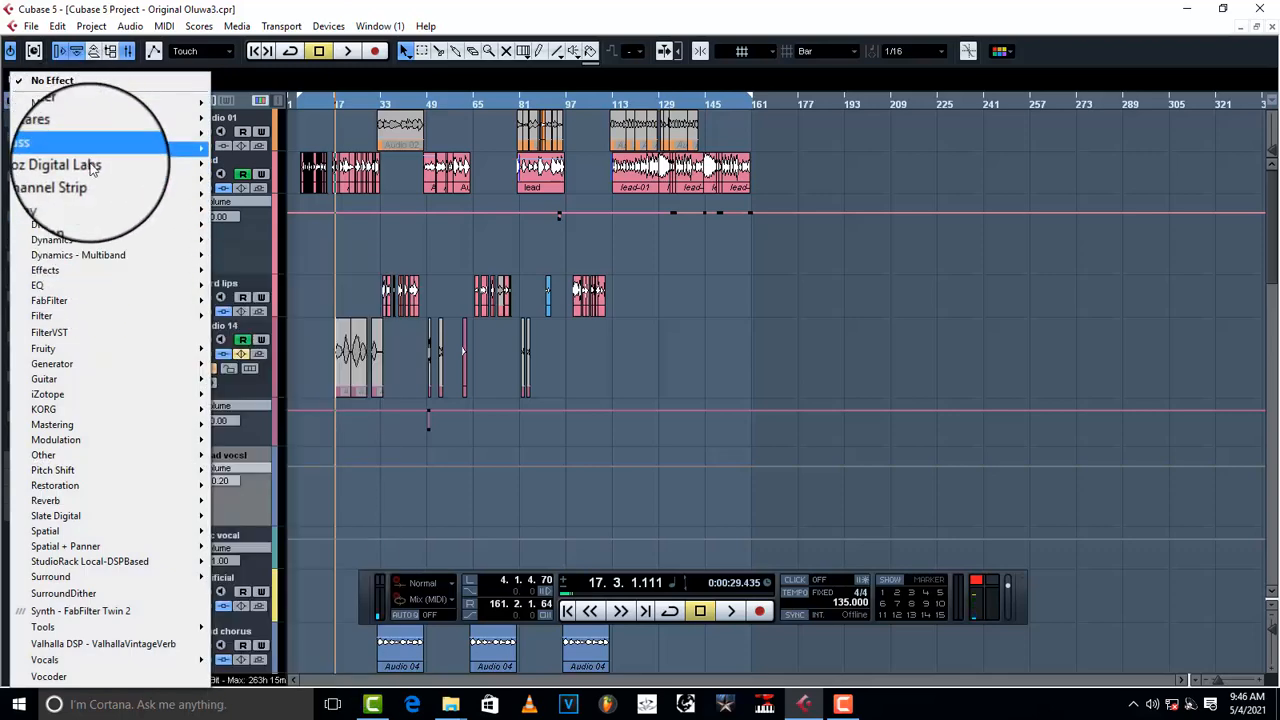
mouse_move(98, 237)
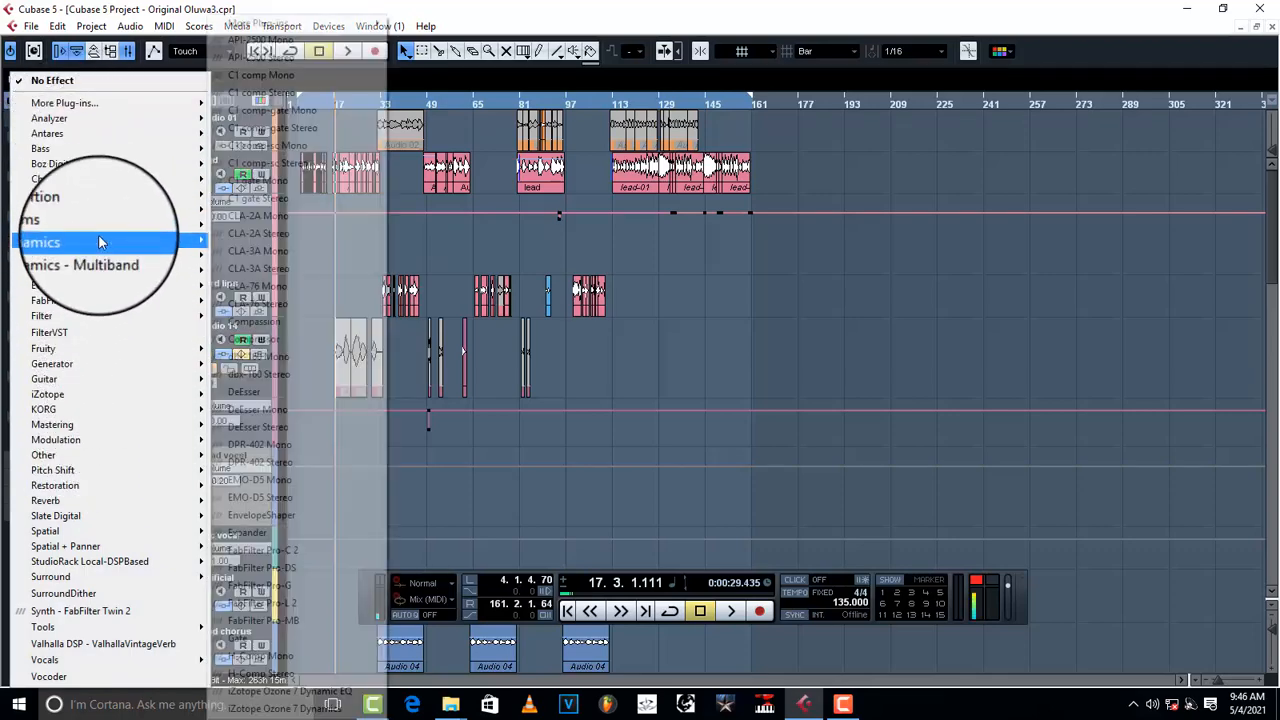
mouse_move(290, 22)
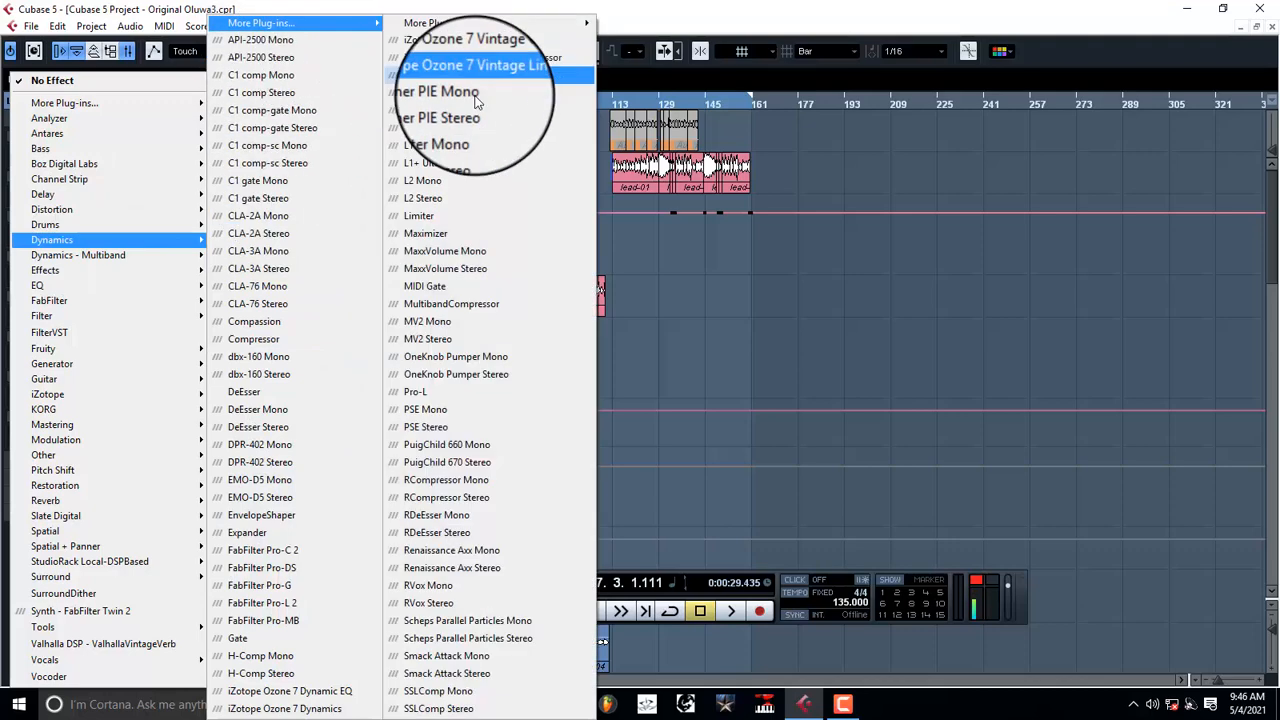
left_click(440, 234)
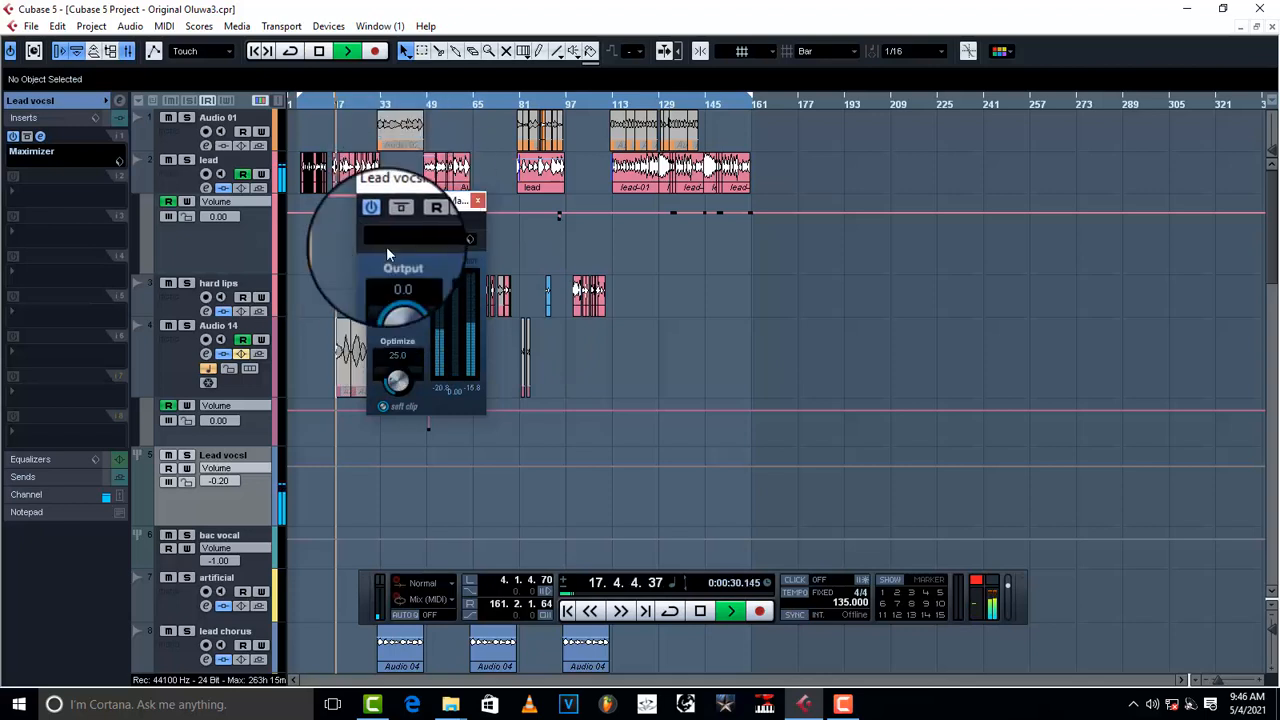
Set the Maximizer's output to 6.0 and optimize to 0.0 with soft clip off while listening to playback
left_click_drag(397, 313, 389, 253)
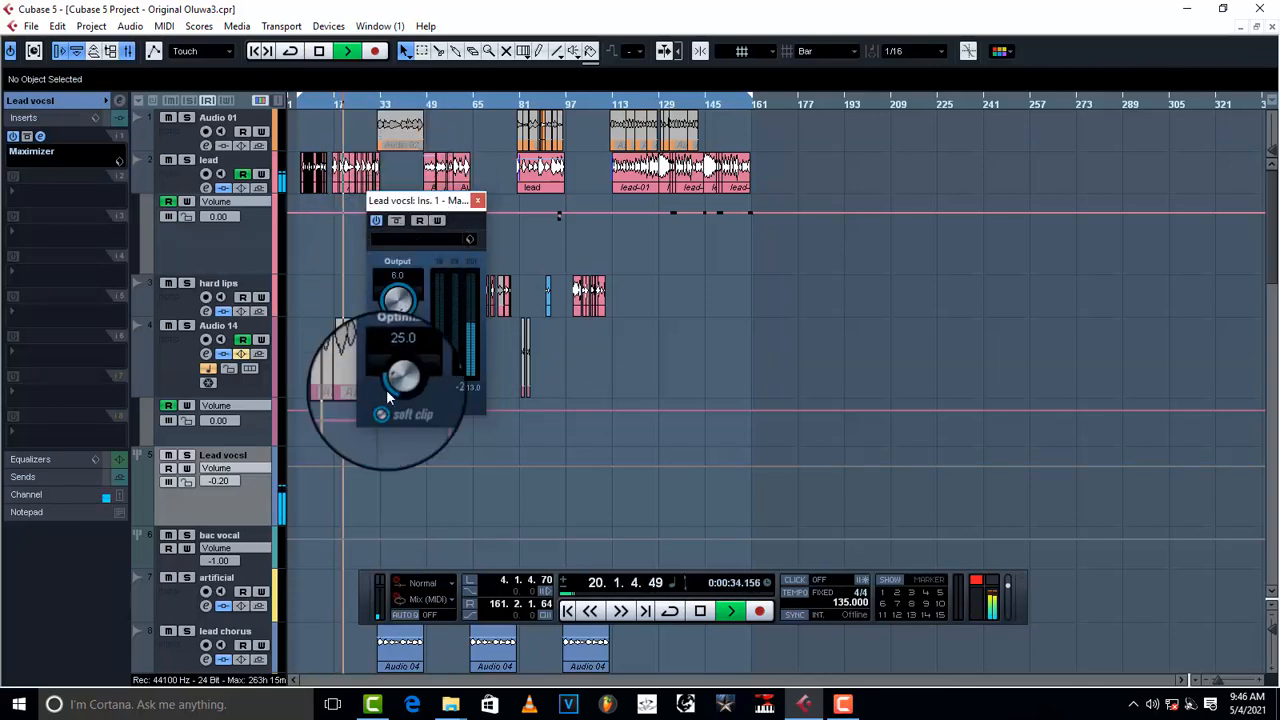
left_click_drag(398, 385, 409, 430)
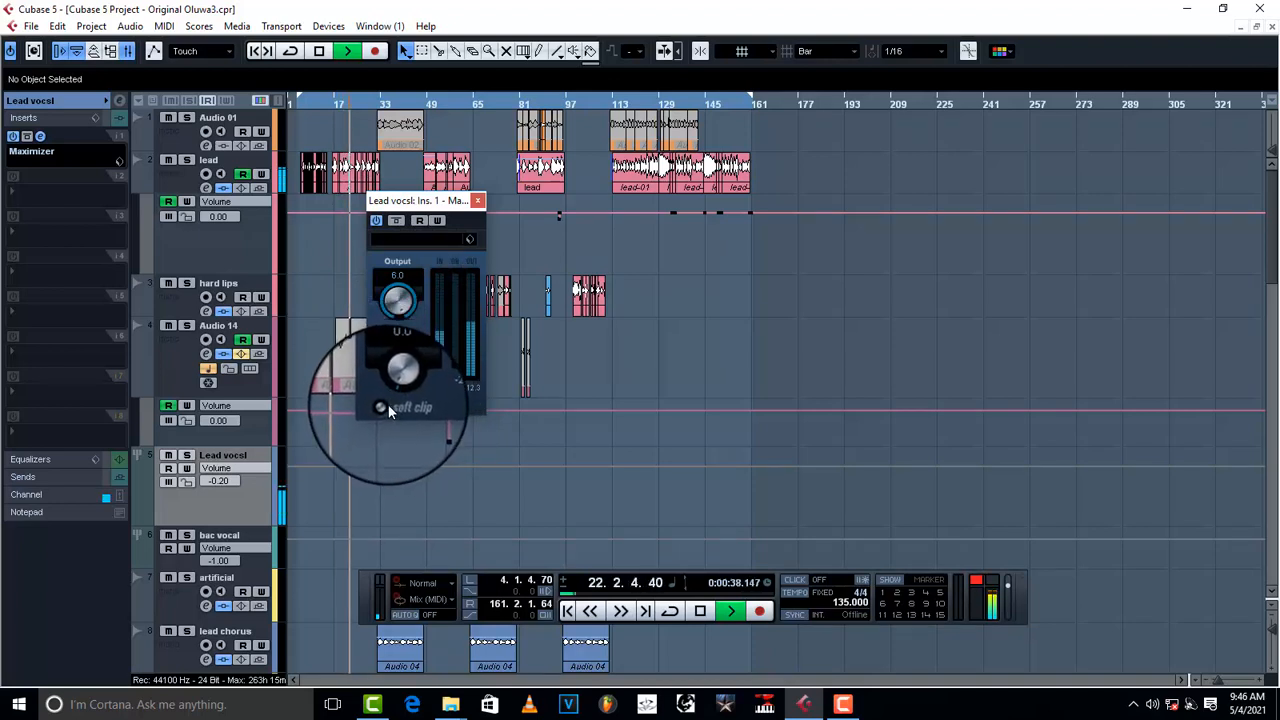
left_click(433, 237)
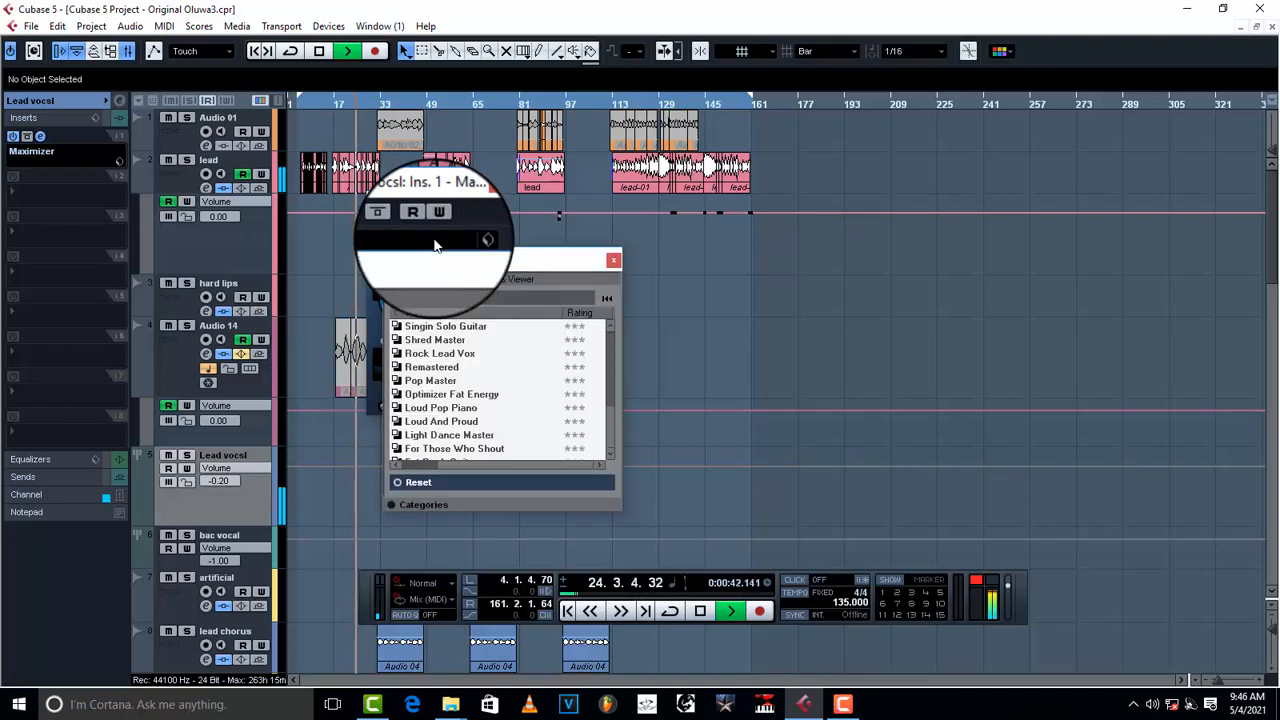
left_click(433, 240)
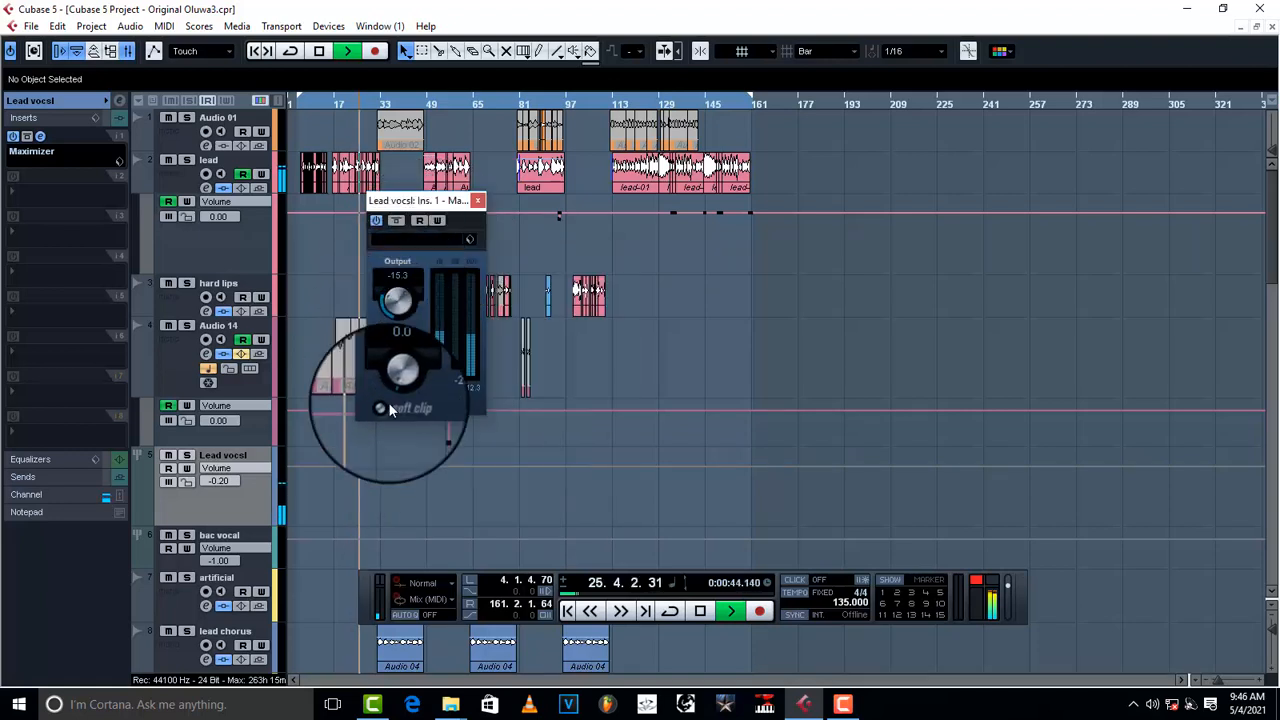
left_click_drag(390, 405, 405, 239)
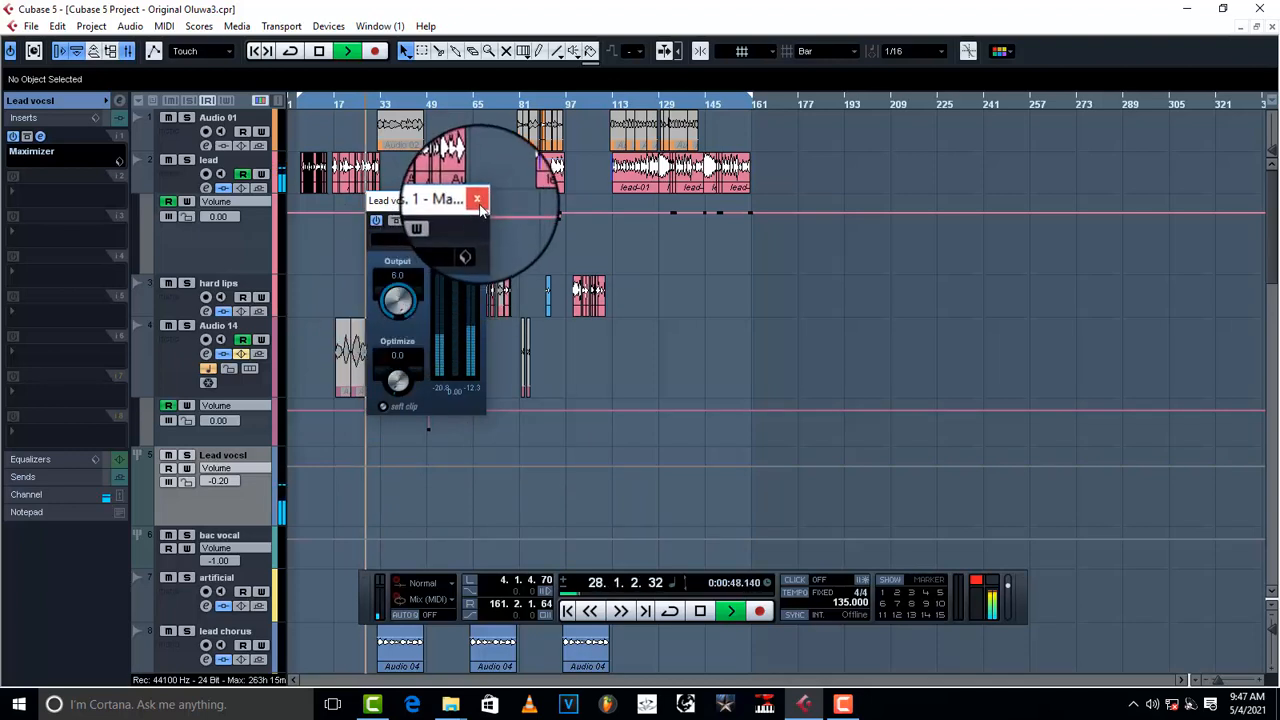
left_click(477, 200)
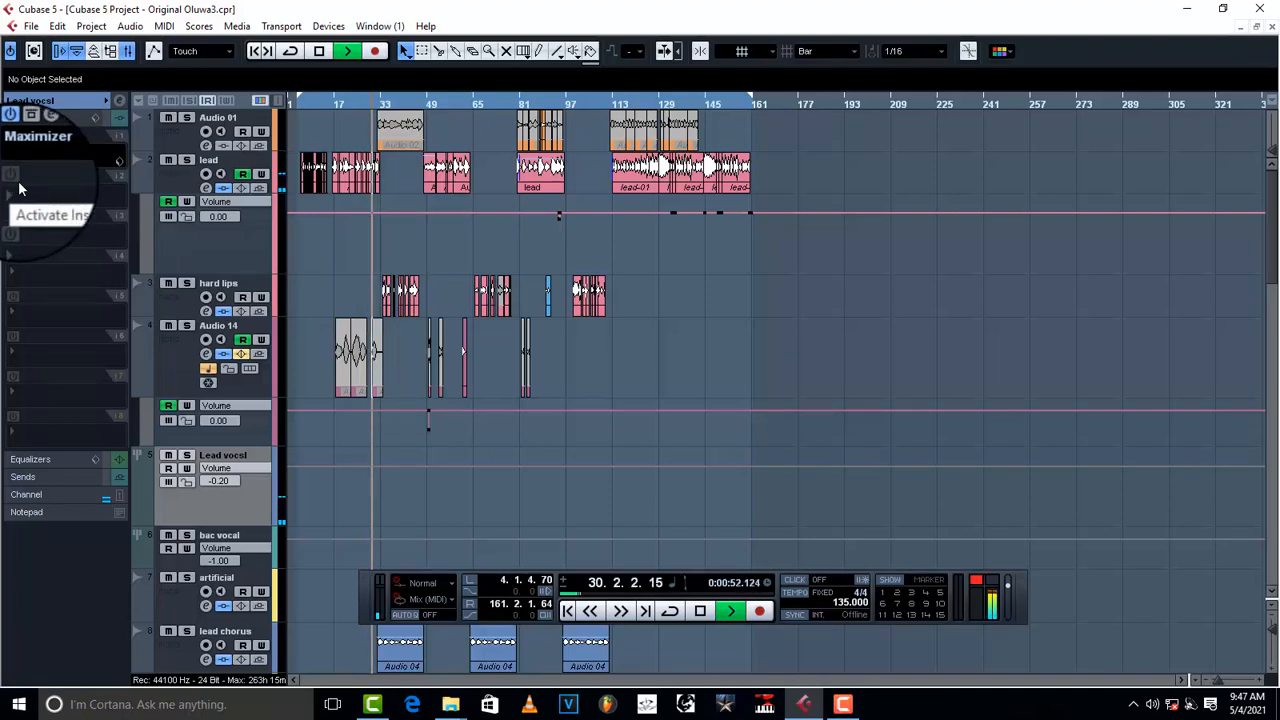
key("space")
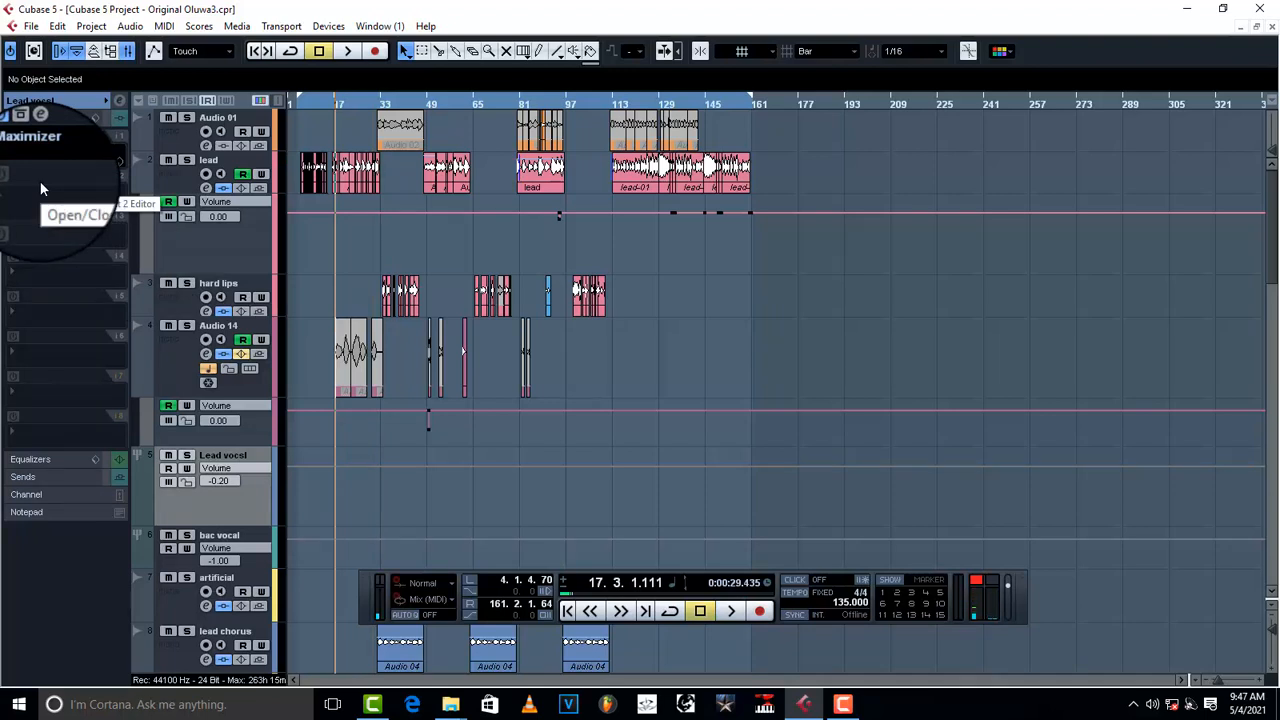
left_click(172, 180)
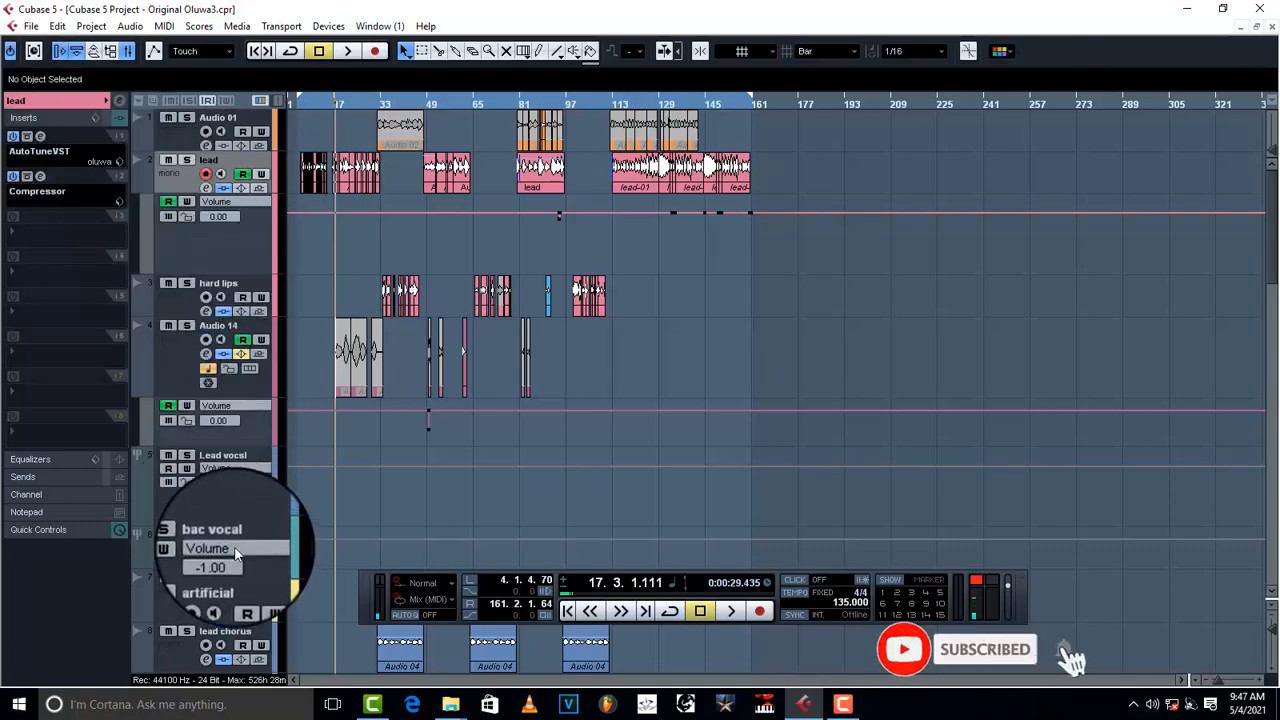
left_click(253, 495)
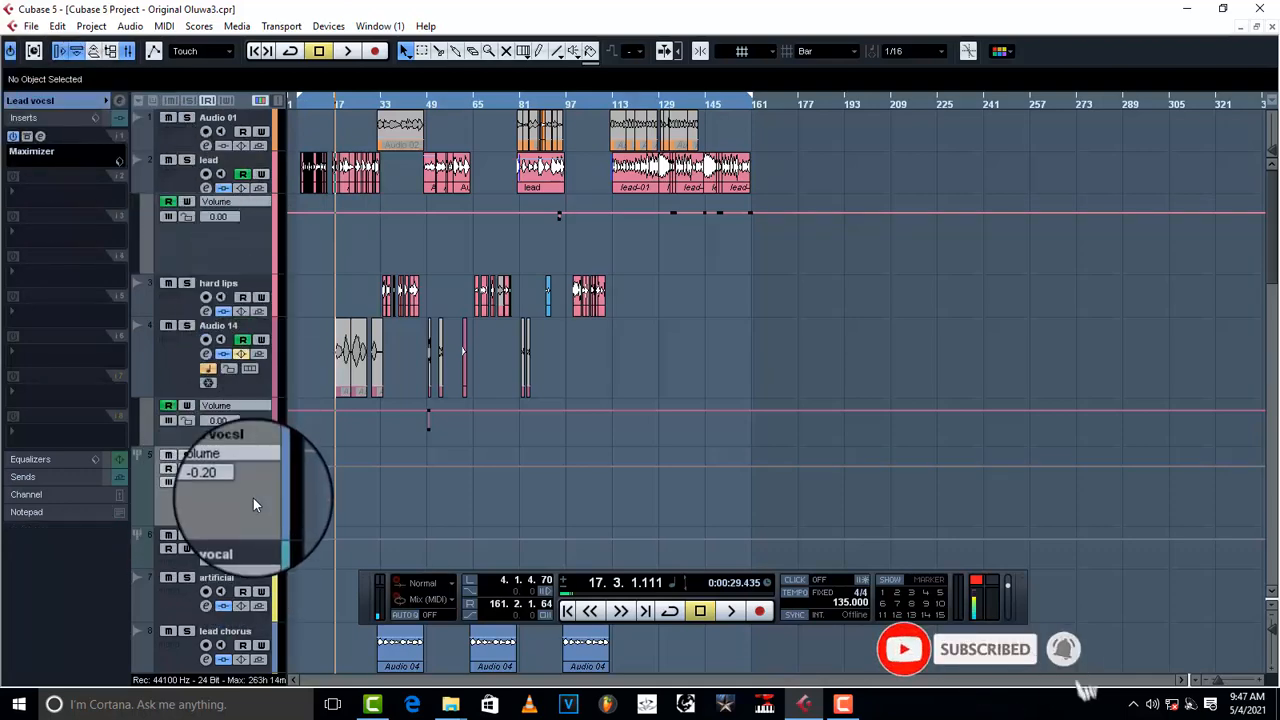
left_click(24, 196)
mouse_move(42, 194)
left_click(473, 427)
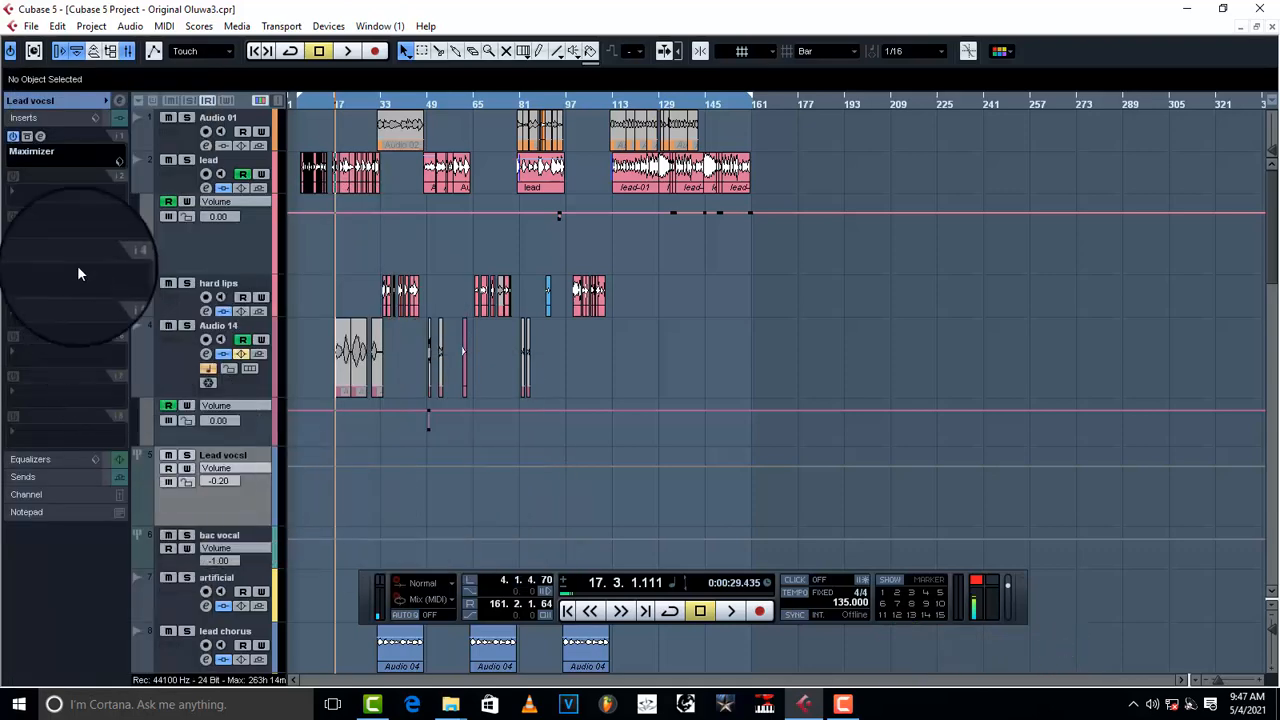
Insert the Compressor dynamics plug-in in the second insert slot of the Lead vocal group track
left_click(41, 195)
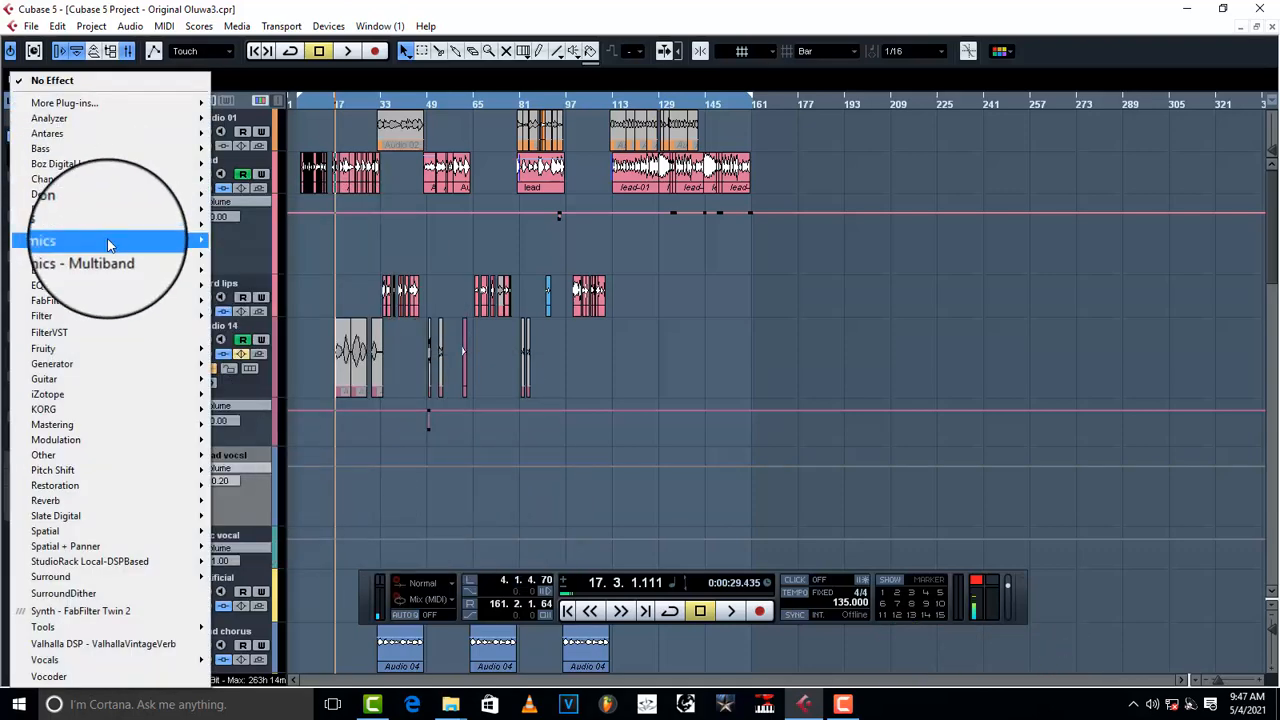
mouse_move(108, 236)
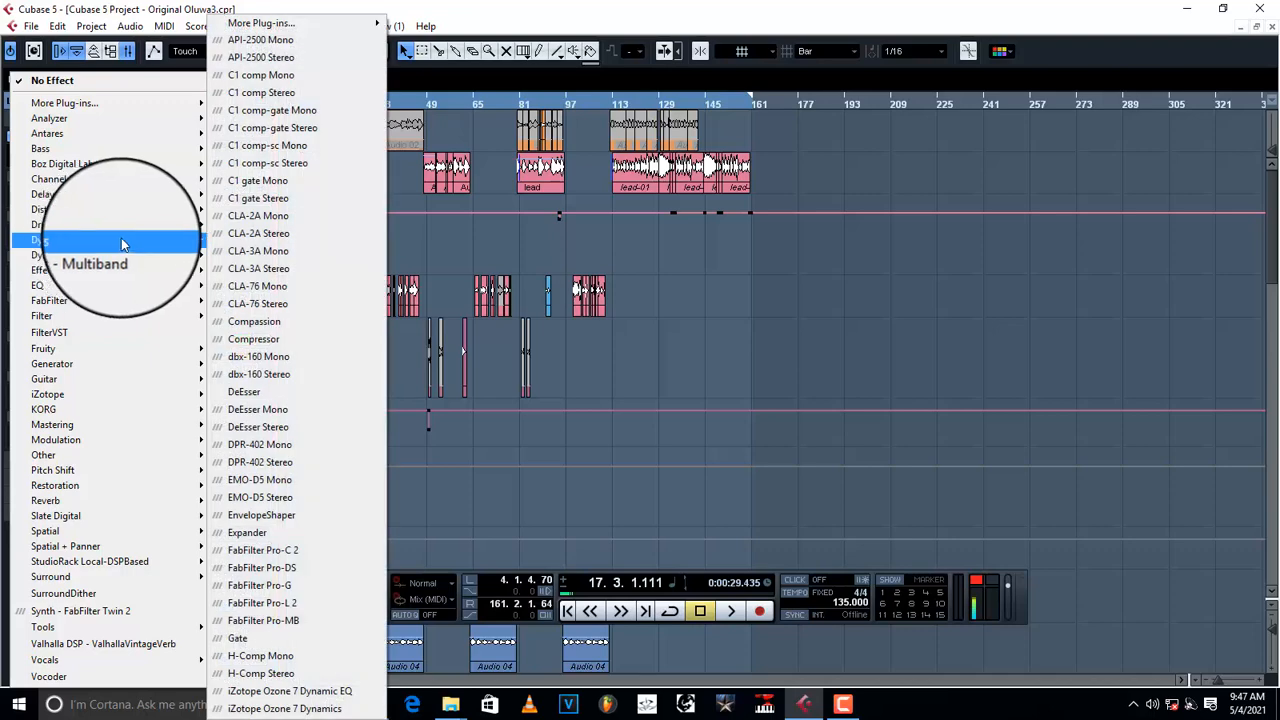
left_click(304, 341)
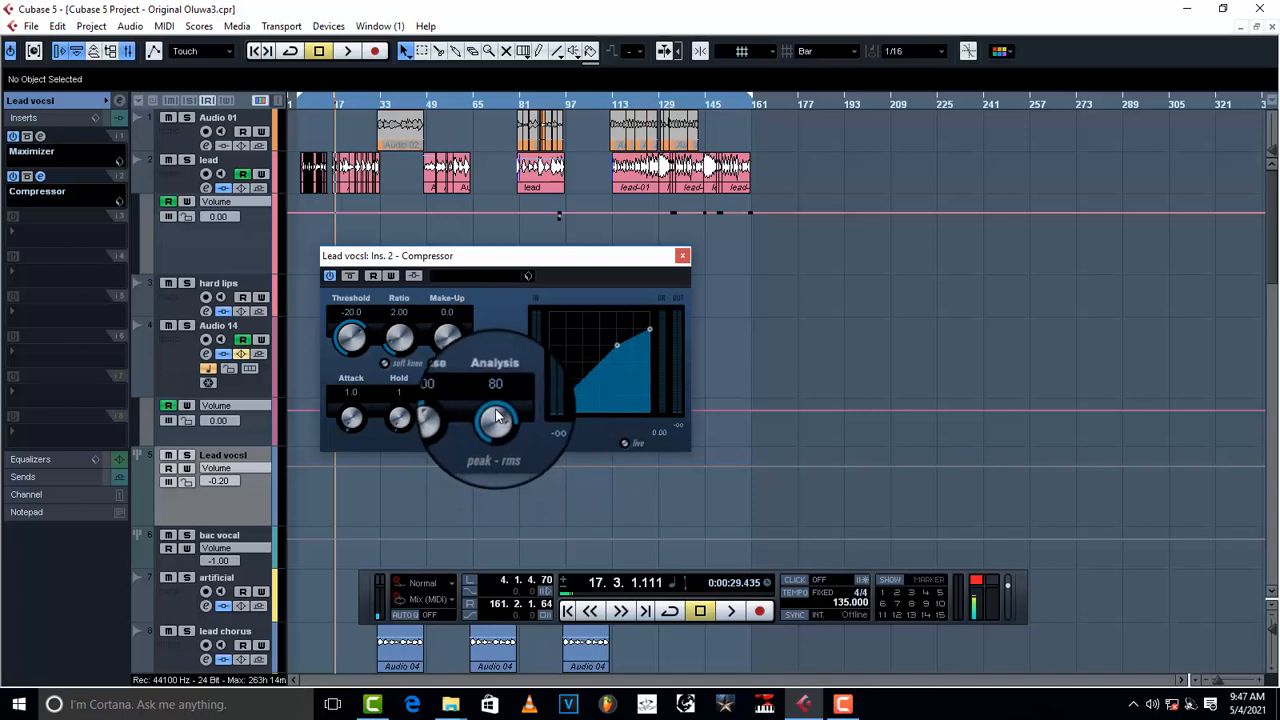
Set the Lead vocal compressor's analysis to 0, hold to 0, attack to 0.1 and release to 10
left_click(497, 411)
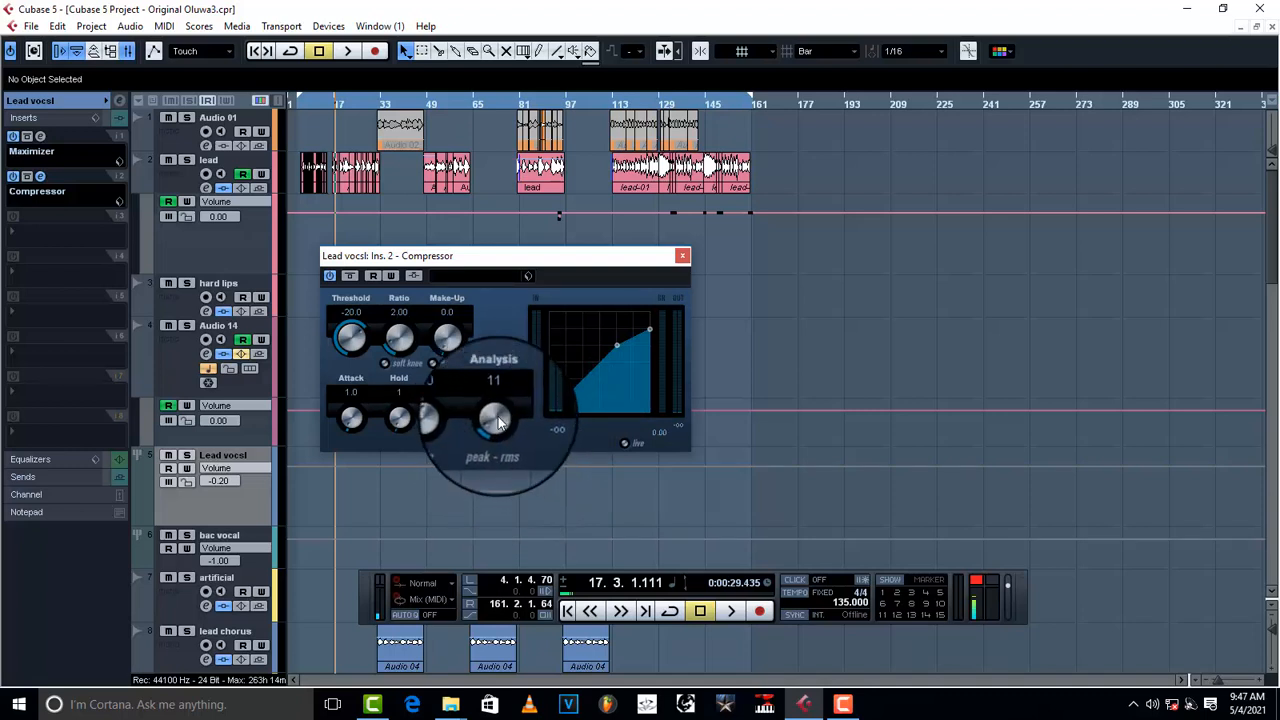
left_click_drag(399, 416, 399, 431)
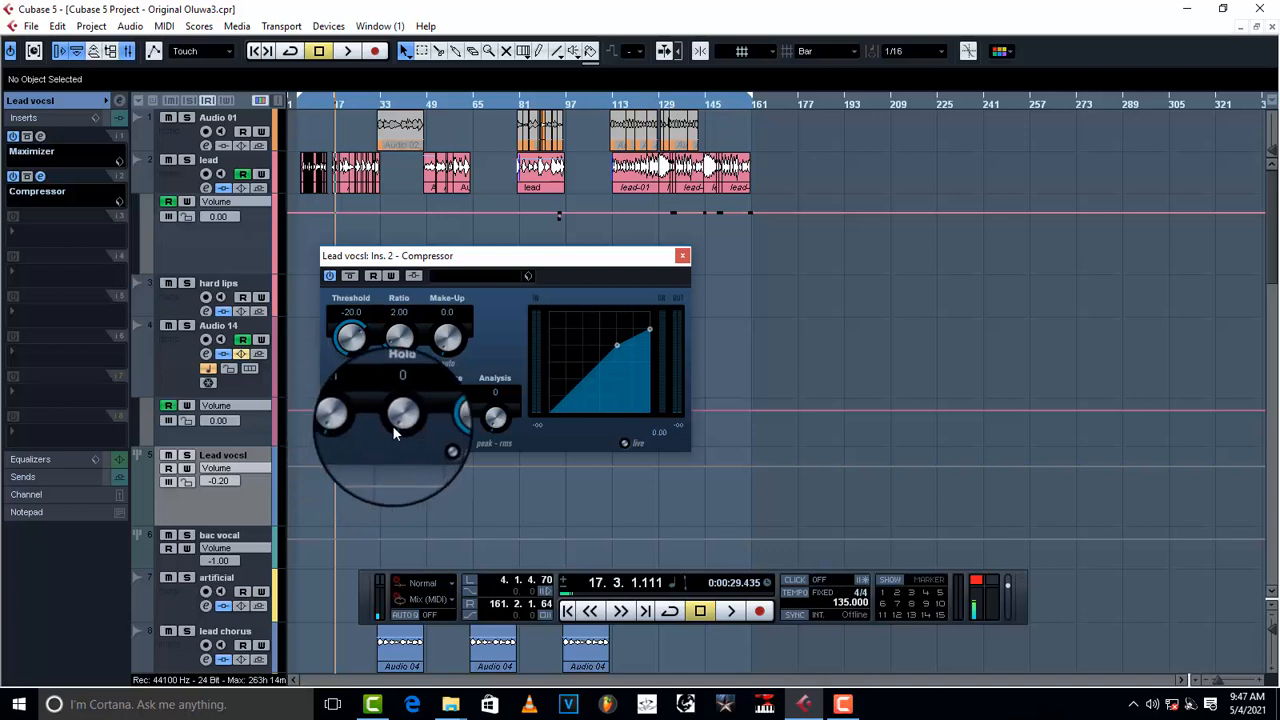
mouse_move(452, 422)
left_mouse_down()
mouse_move(447, 457)
mouse_move(443, 425)
mouse_move(452, 435)
left_mouse_up()
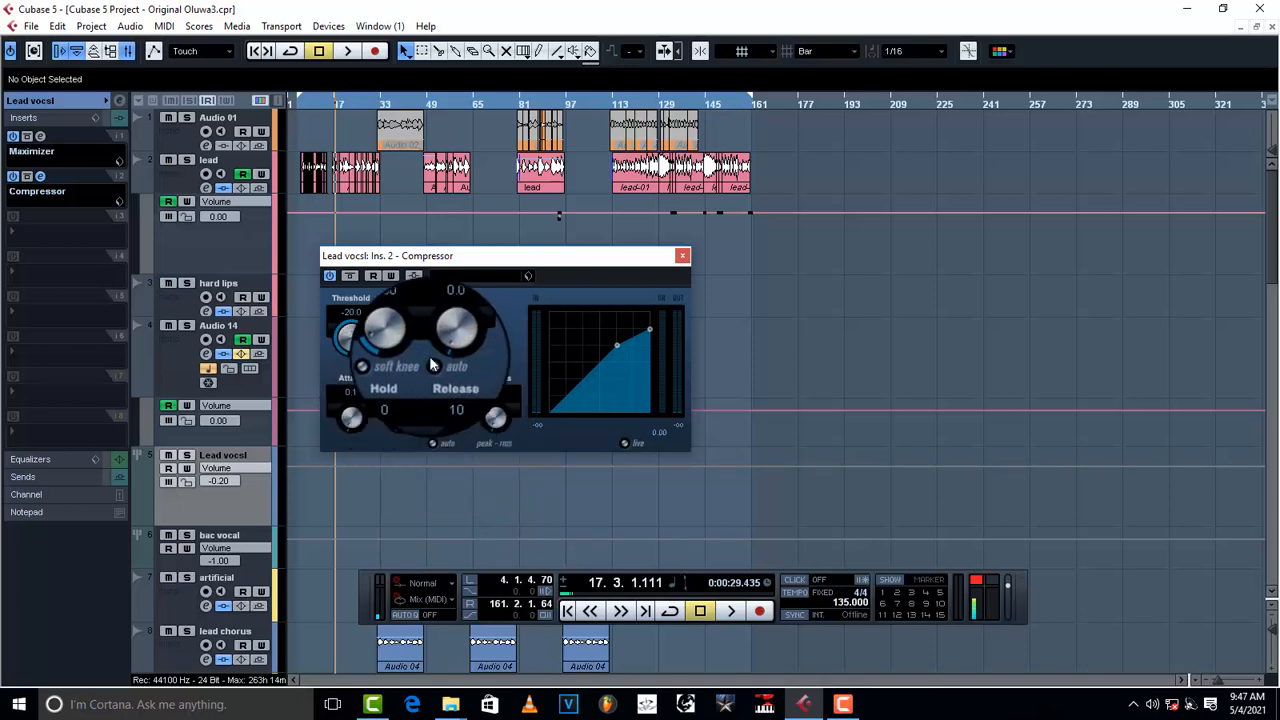
Raise the Lead vocal compressor's make-up gain to 9.5 while listening to playback
mouse_move(452, 347)
left_mouse_down()
mouse_move(446, 294)
mouse_move(442, 335)
left_mouse_up()
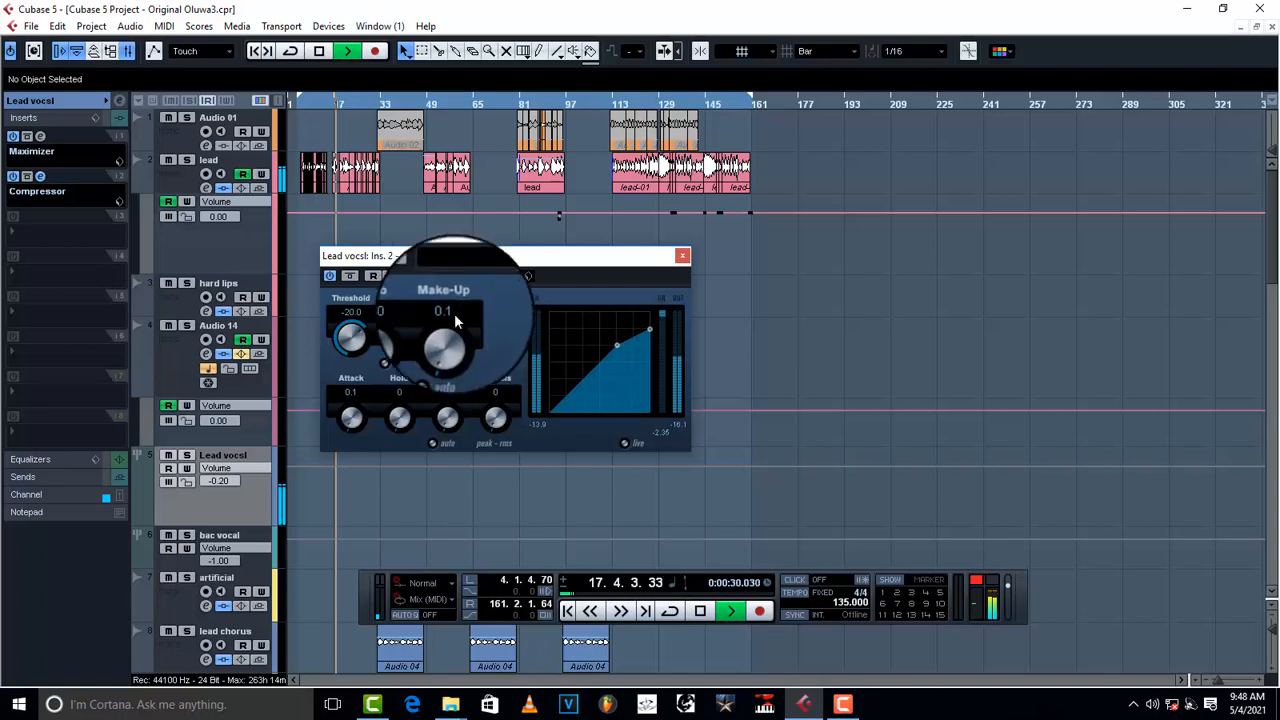
left_click_drag(449, 346, 437, 278)
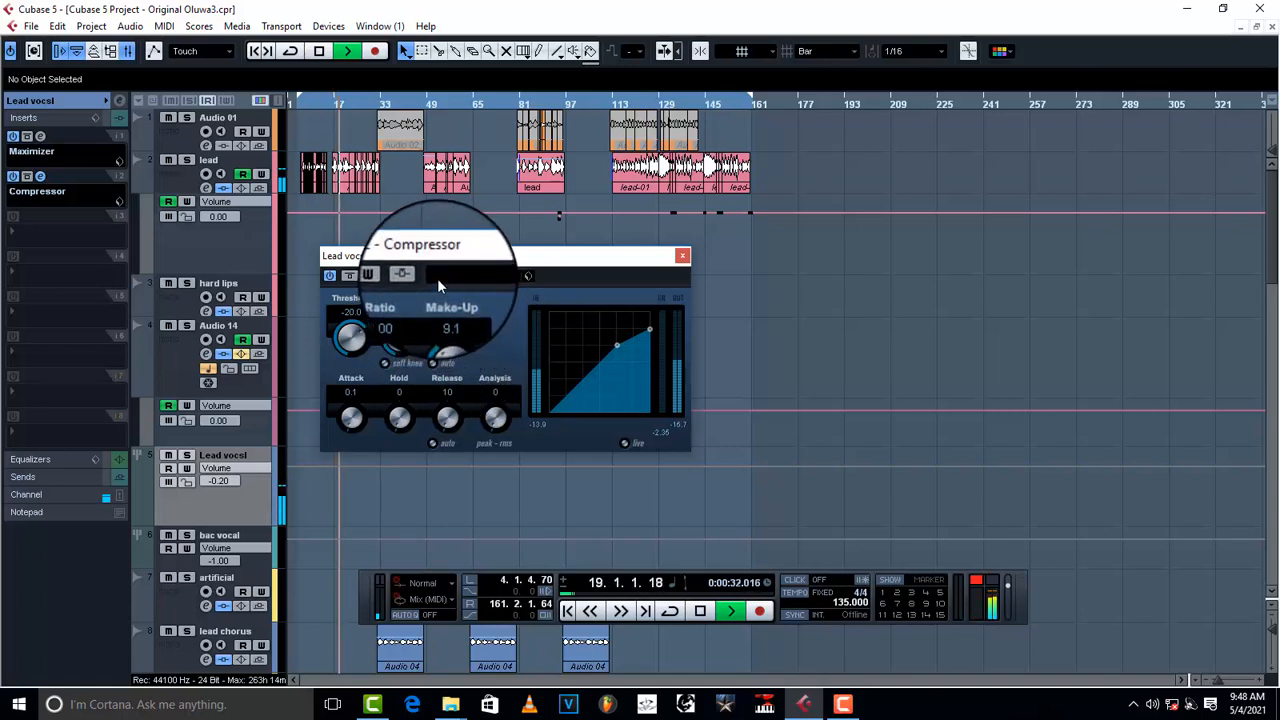
left_click_drag(446, 353, 446, 351)
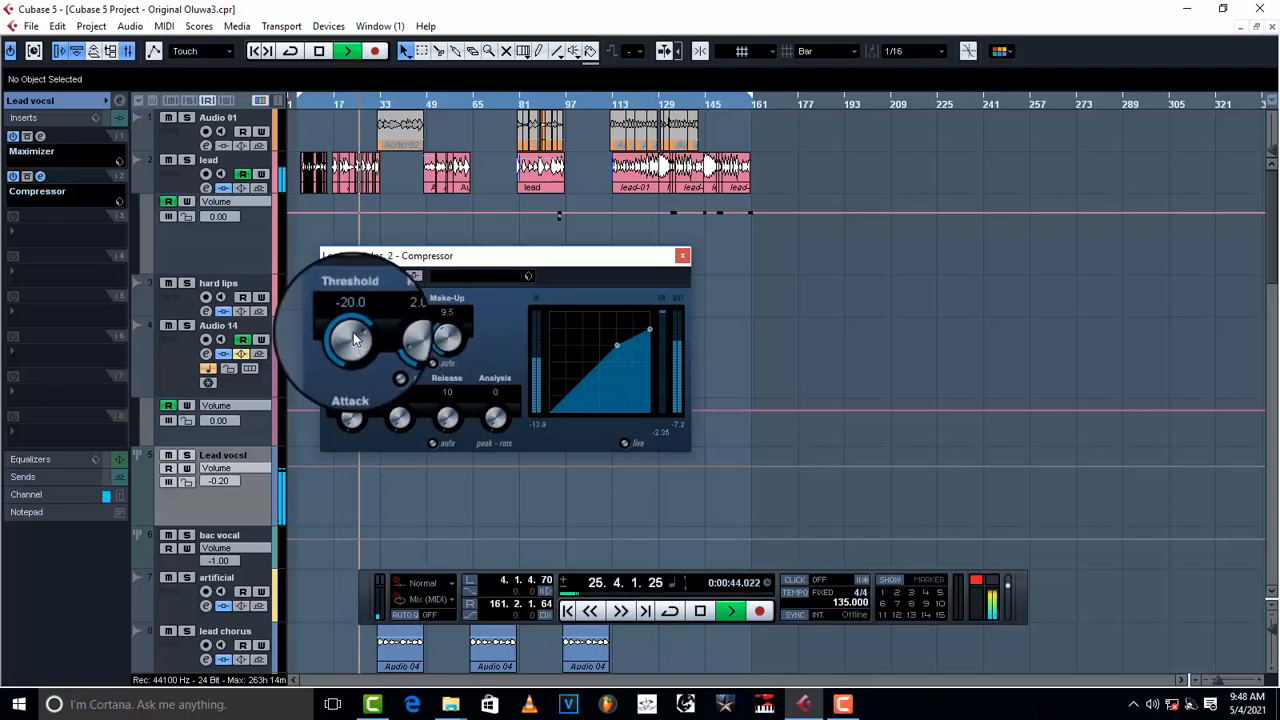
key("space")
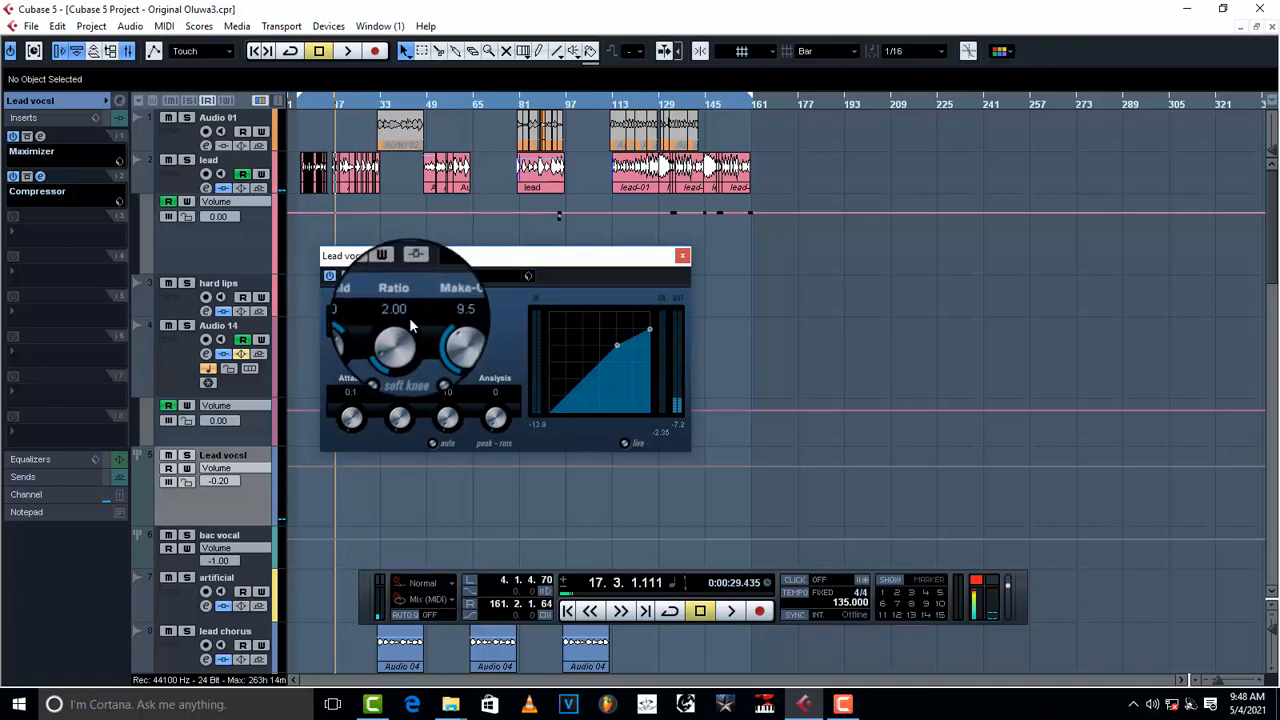
Lower the Lead vocal compressor's threshold to -27.5 while listening to playback
left_click_drag(348, 331, 348, 335)
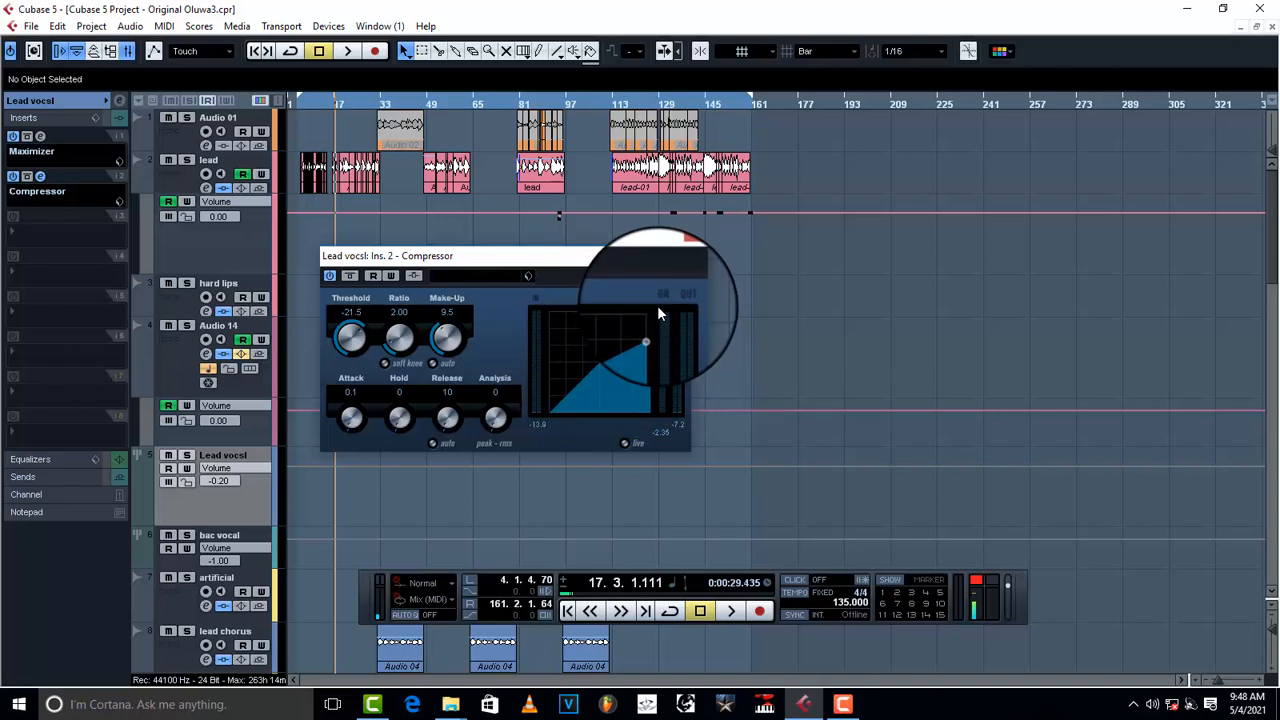
key("space")
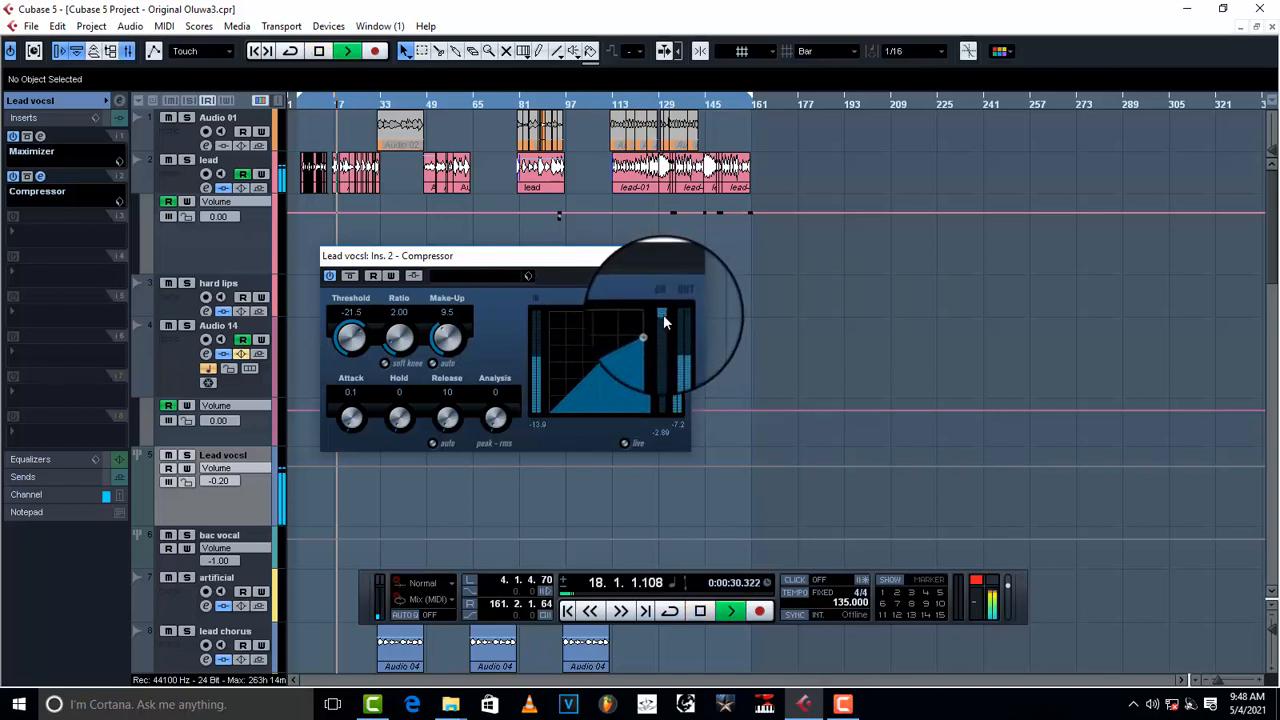
left_click_drag(350, 336, 352, 350)
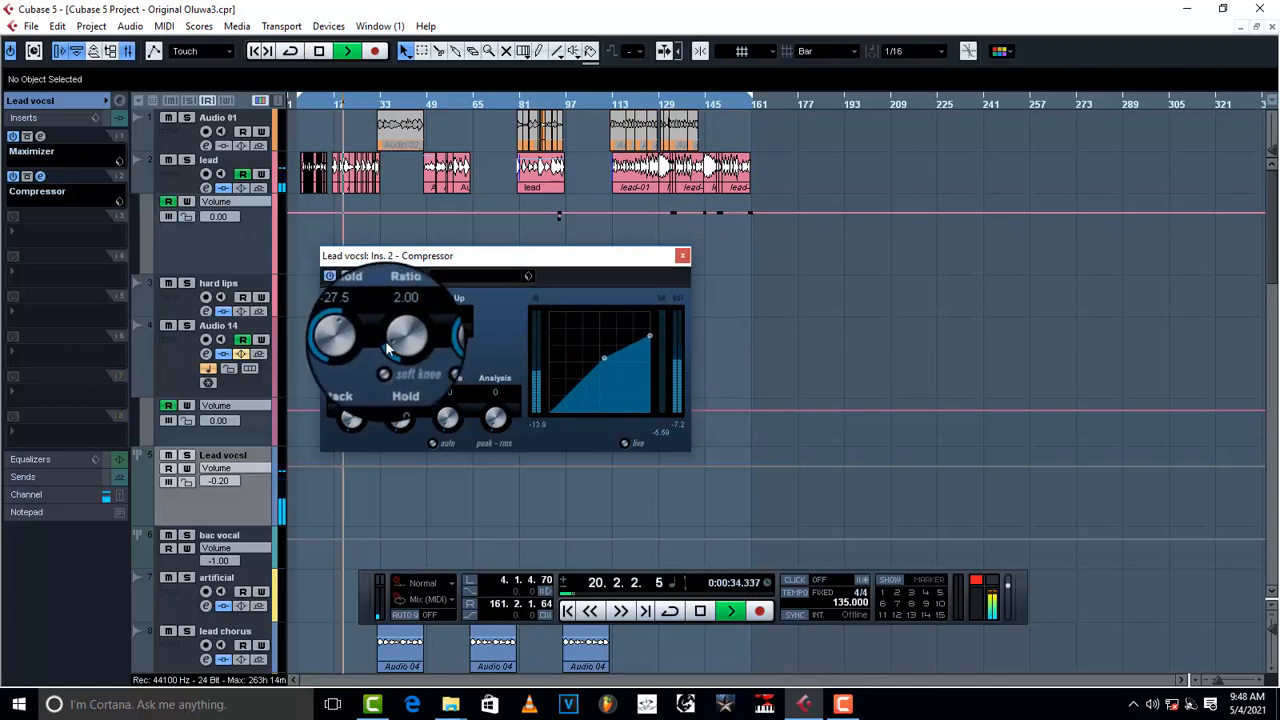
Raise the Lead vocal compressor's make-up gain to 13.7 and set its threshold to -28.7 while listening to playback
left_click_drag(435, 345, 447, 325)
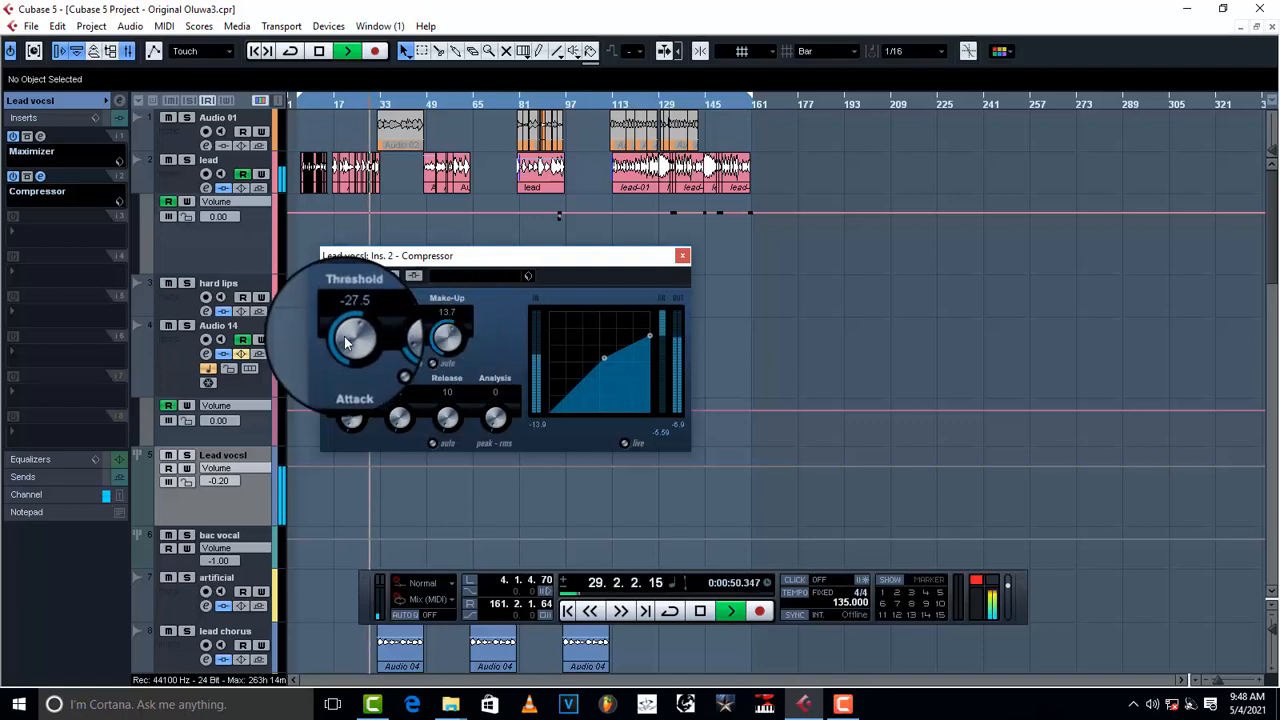
scroll(344, 336, "down", 2)
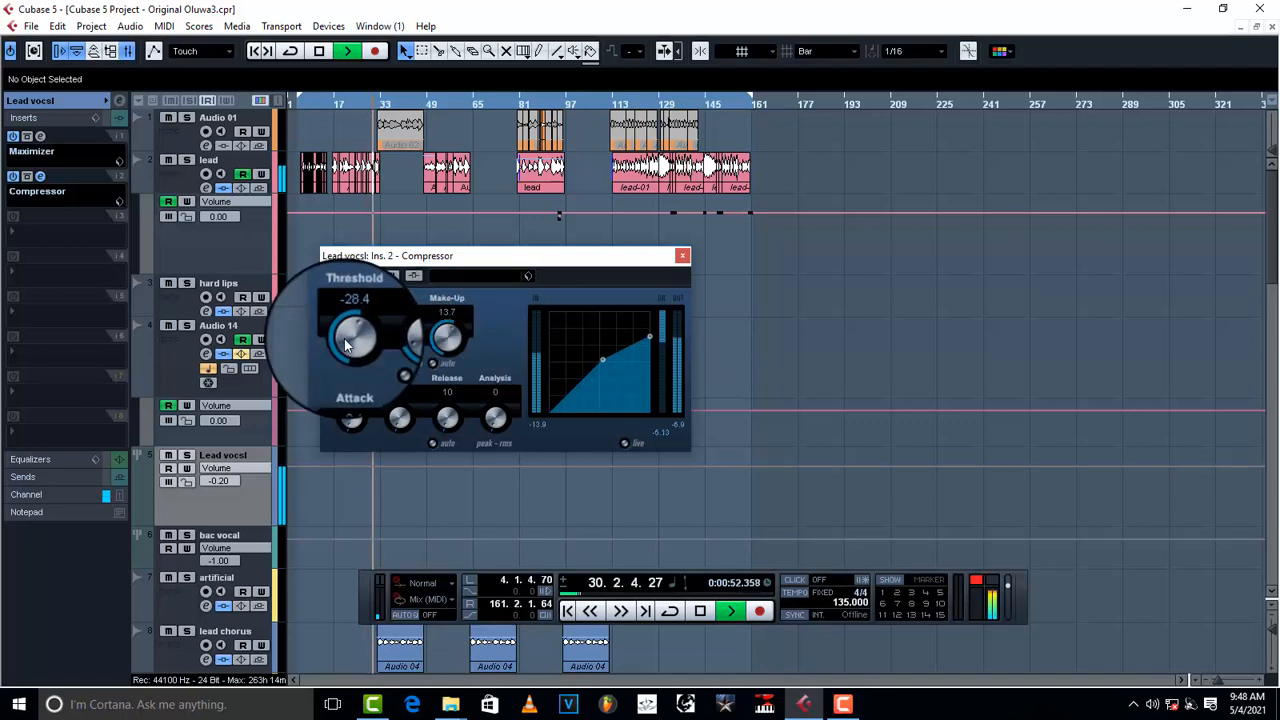
scroll(346, 346, "down", 1)
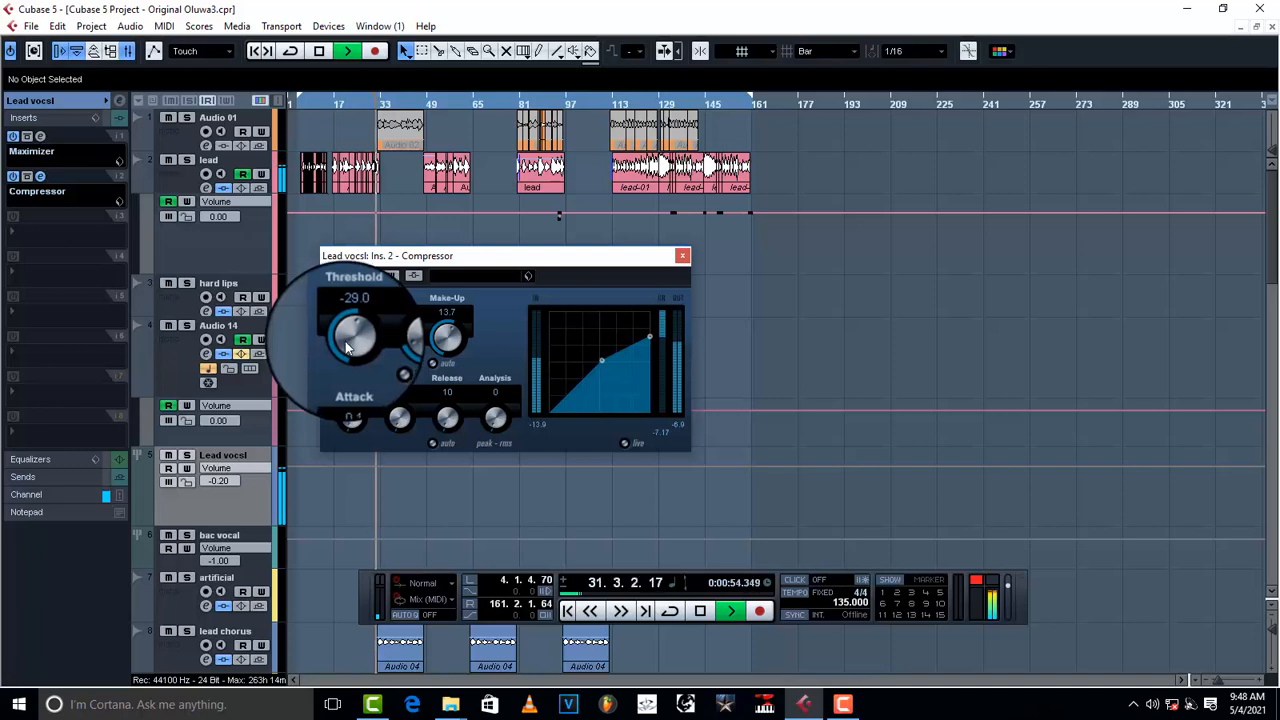
scroll(346, 346, "up", 1)
key("space")
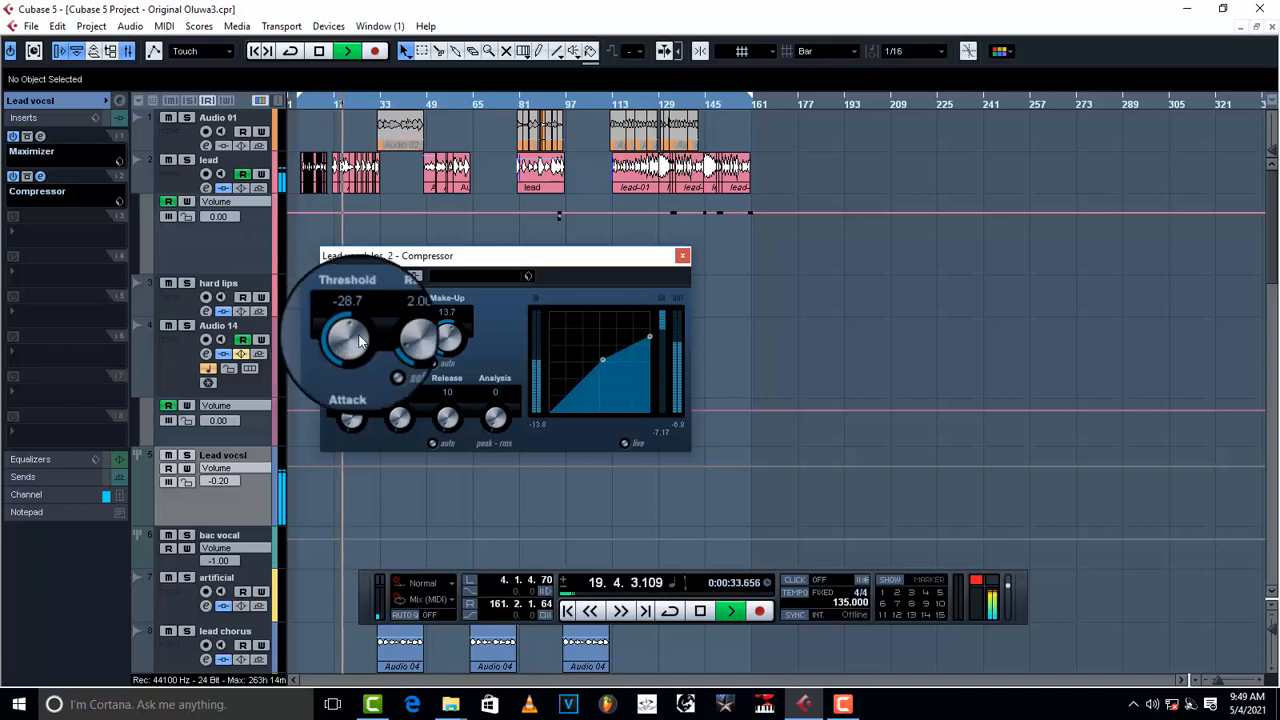
key("space")
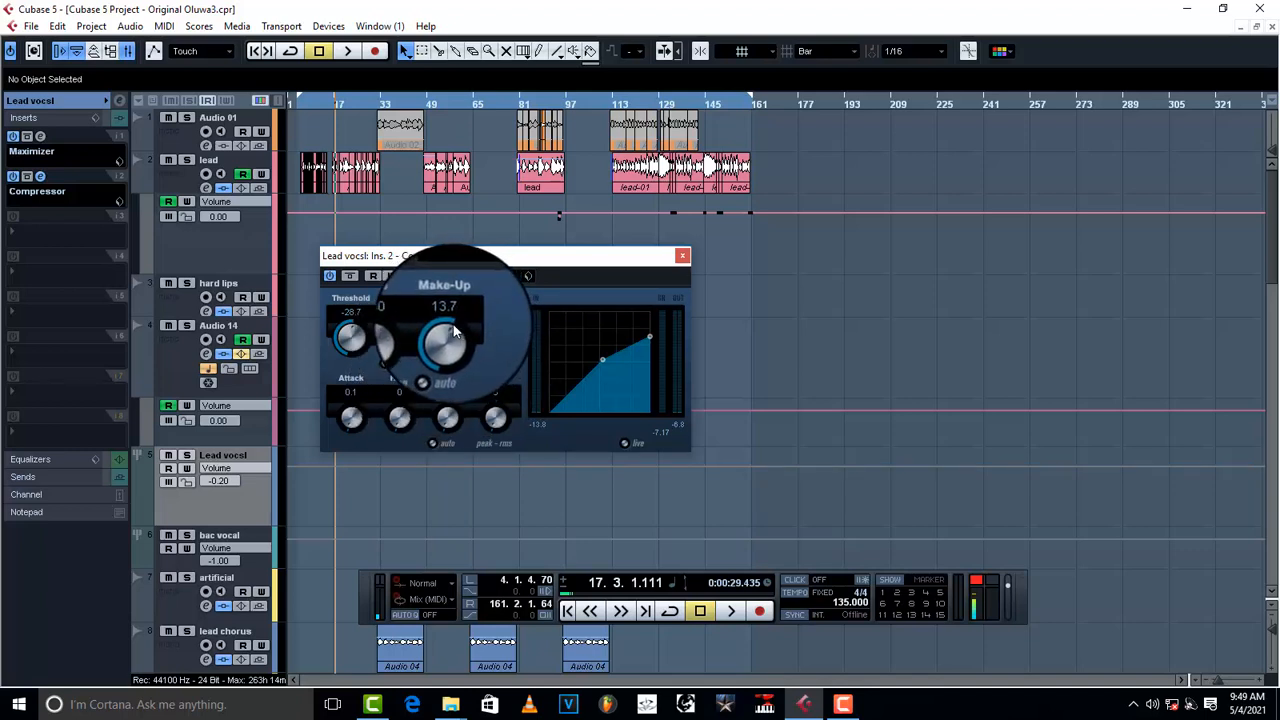
Compare the lead vocal with the compressor switched off and back on during playback, and close the compressor window
left_click(330, 277)
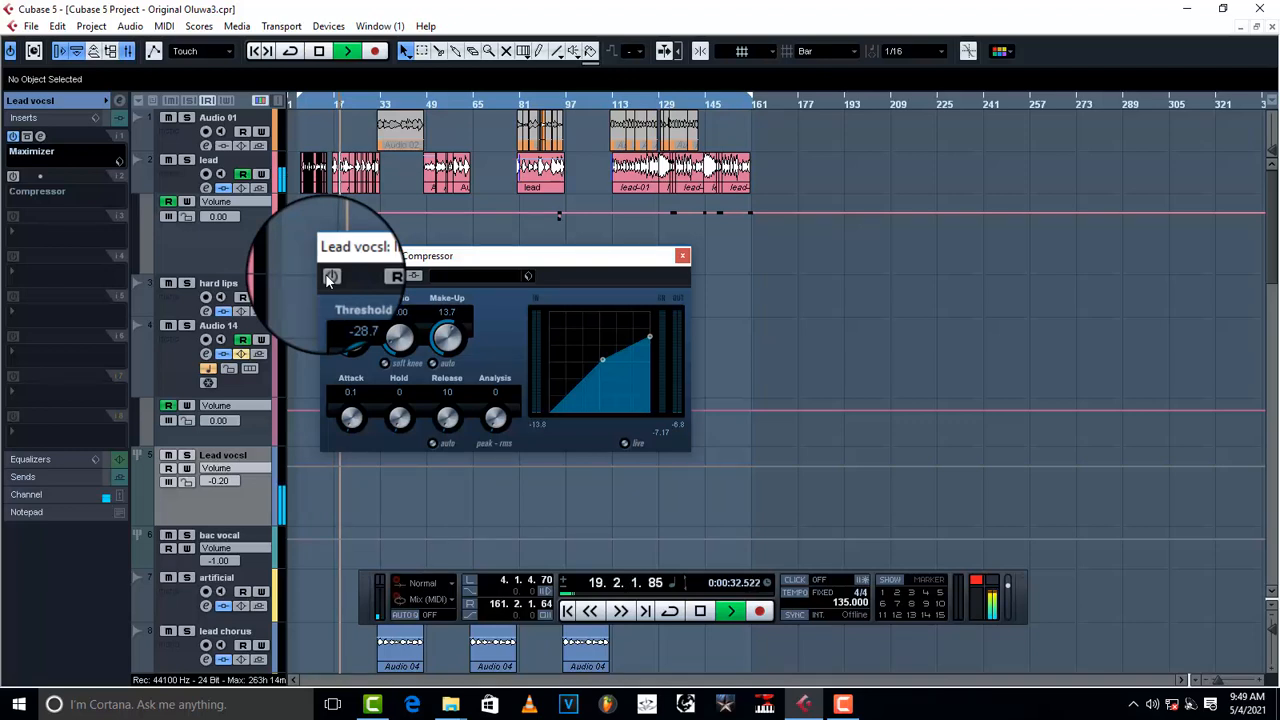
key("space")
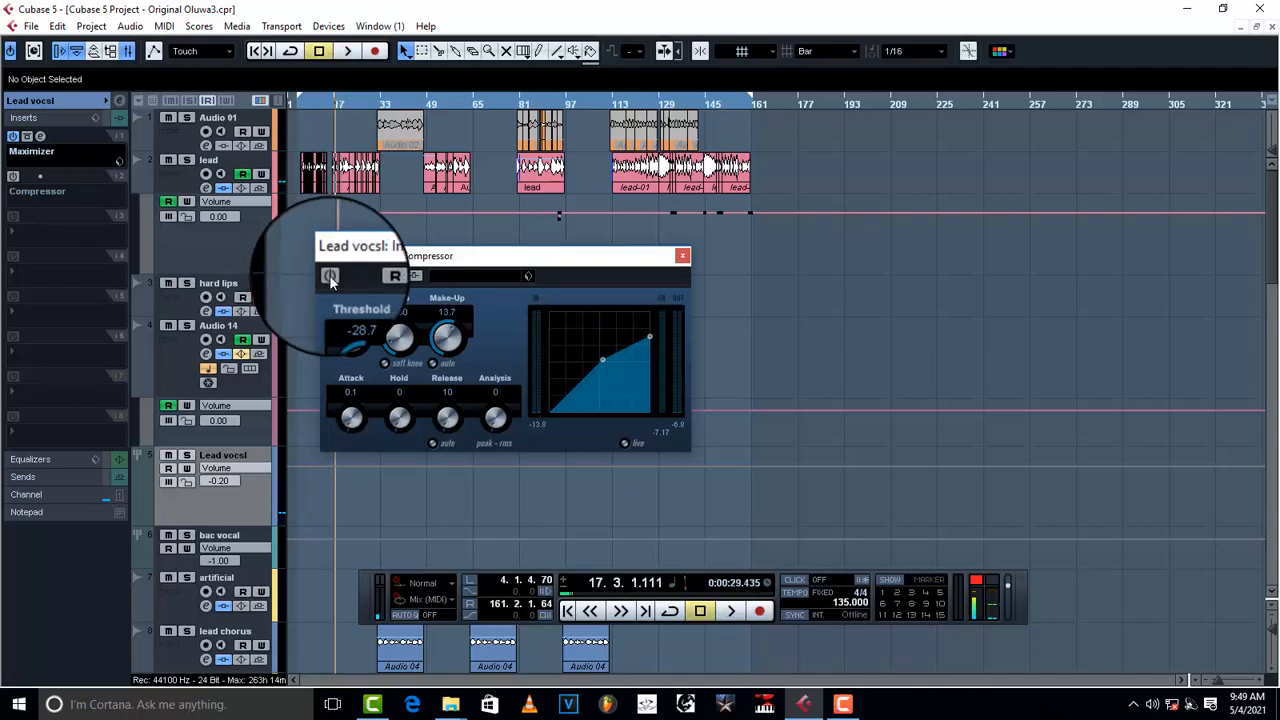
left_click(329, 275)
key("space")
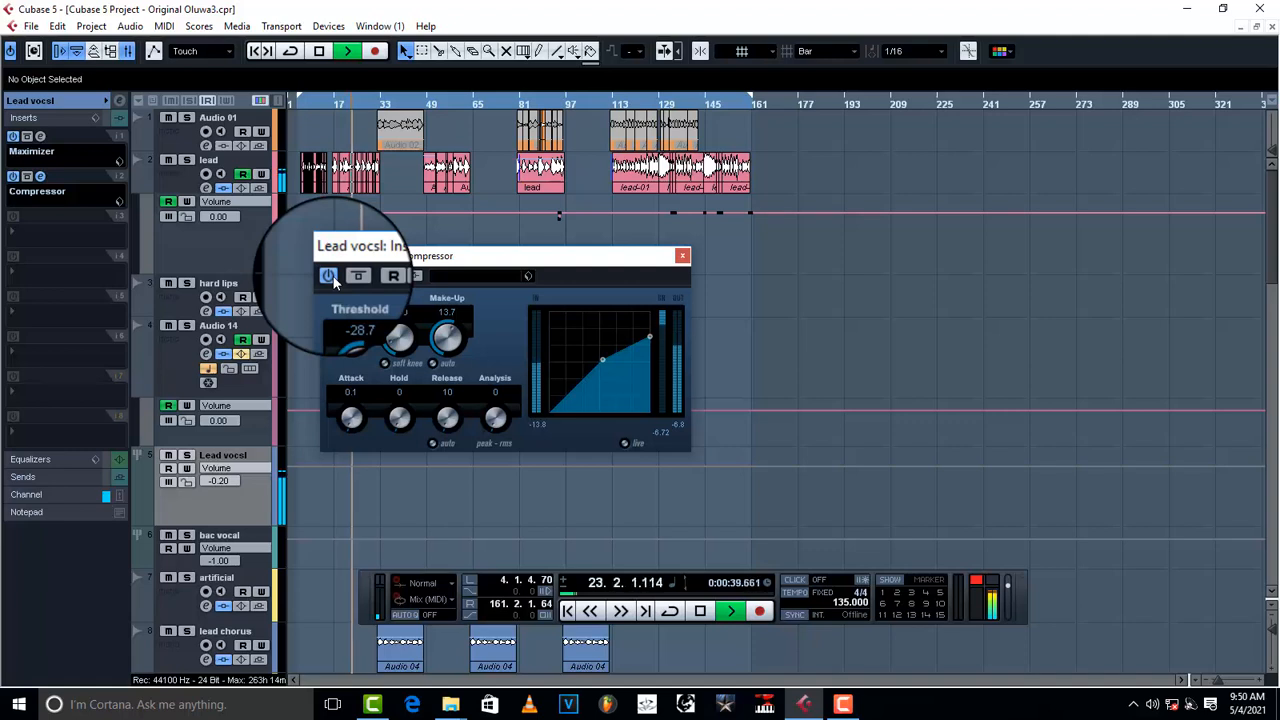
key("space")
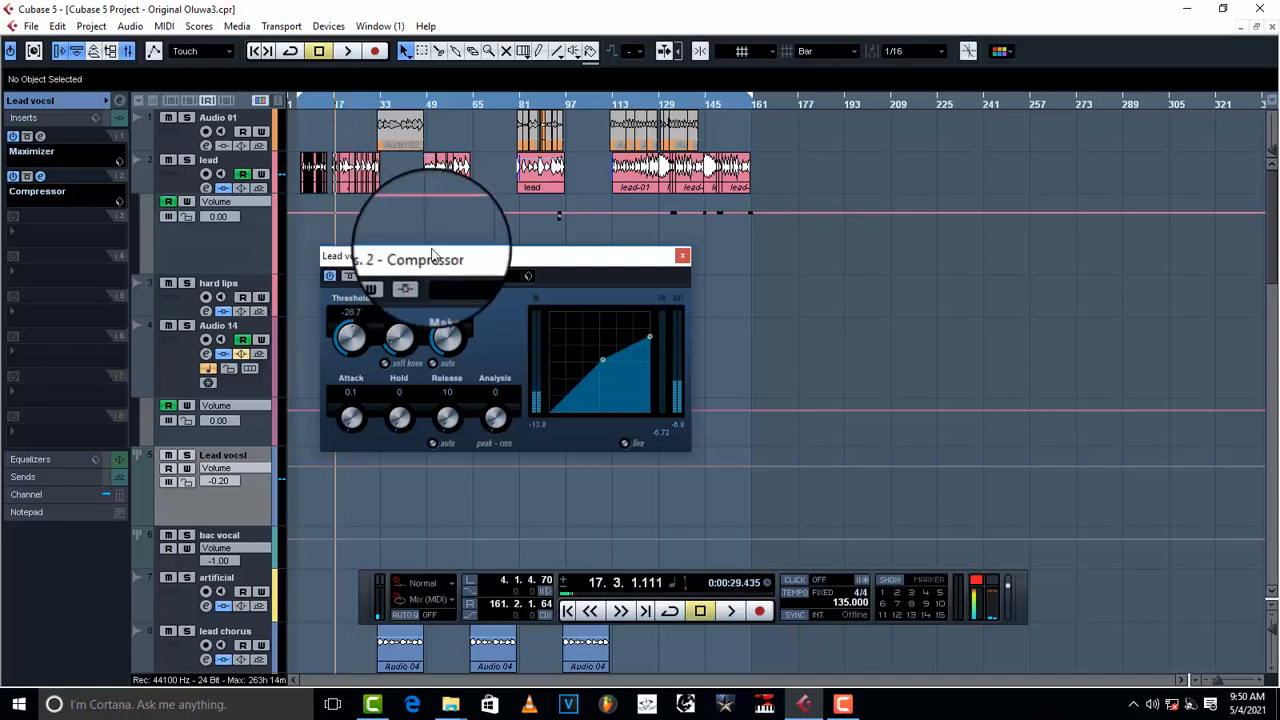
left_click(682, 255)
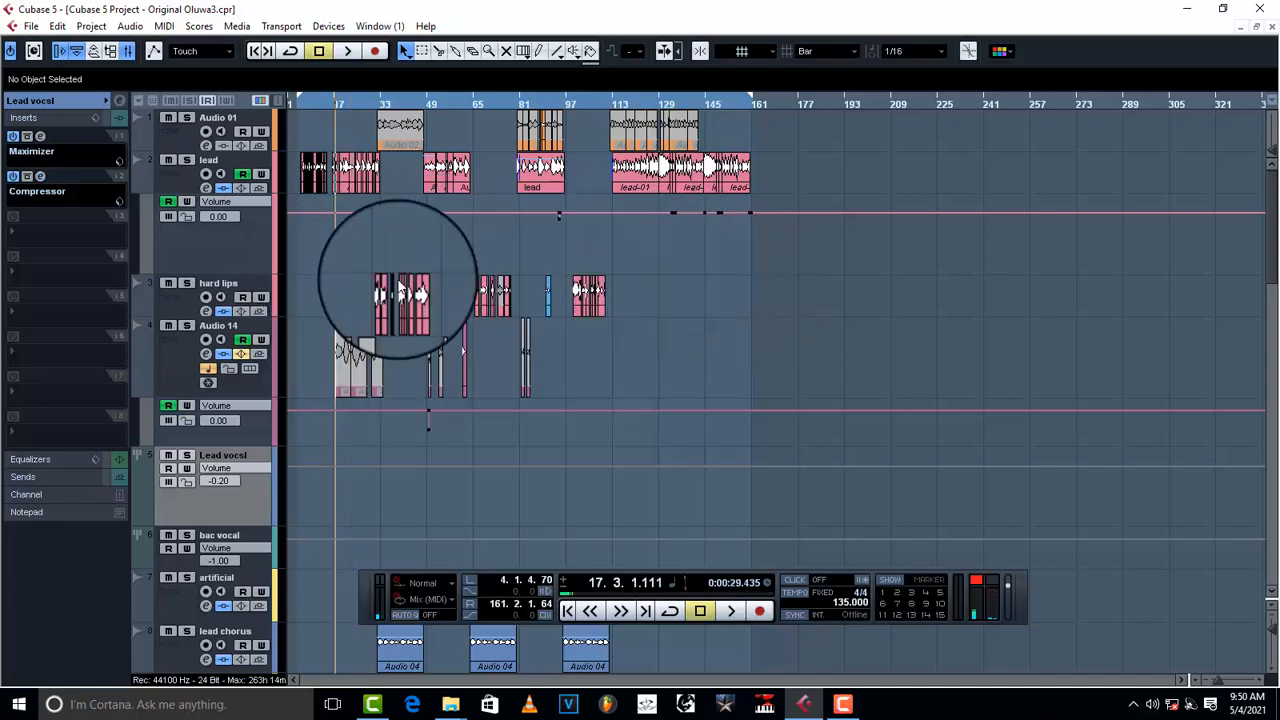
Insert the StudioEQ plug-in in the third insert slot of the Lead vocal group track and bring its window into full view
left_click(25, 234)
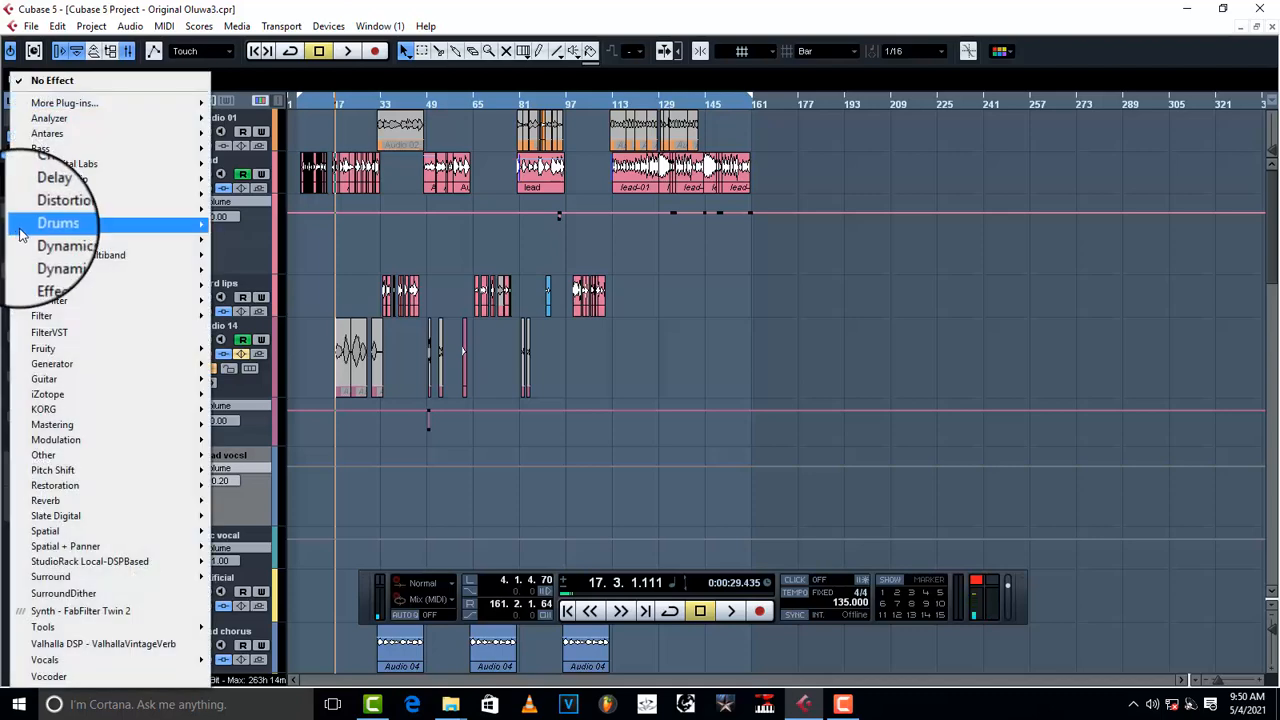
mouse_move(50, 242)
mouse_move(96, 287)
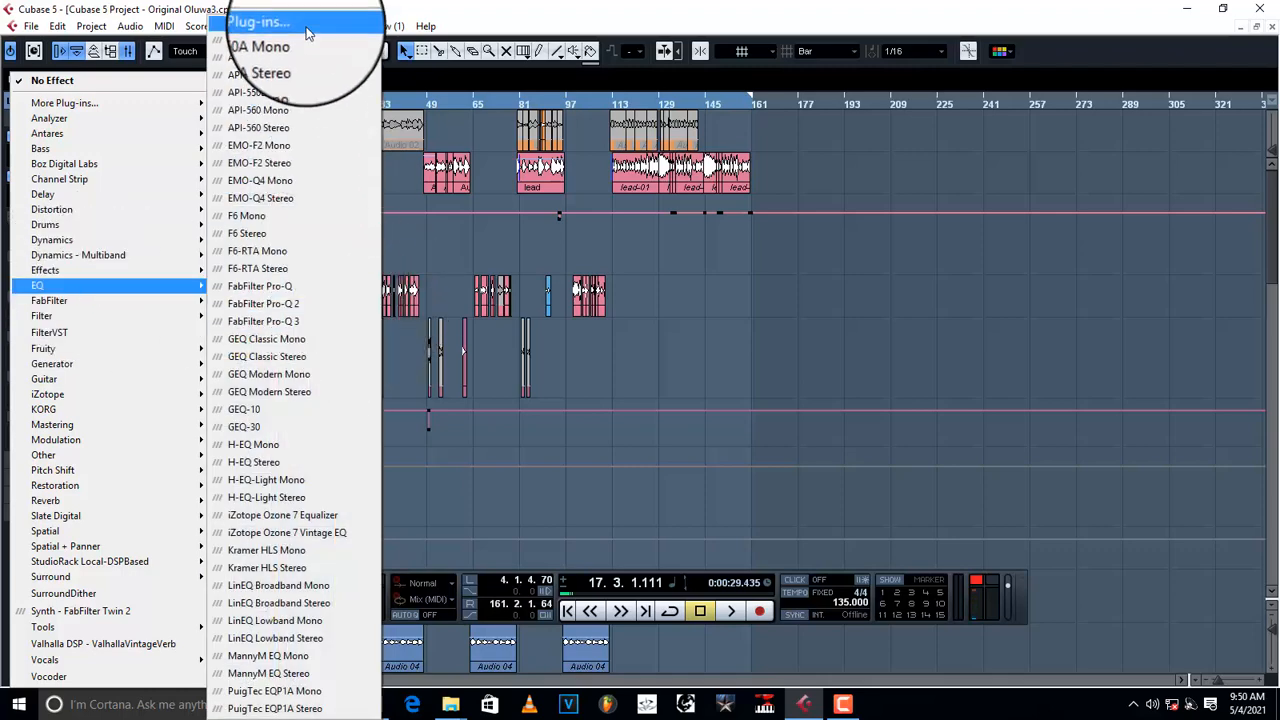
mouse_move(300, 23)
mouse_move(491, 23)
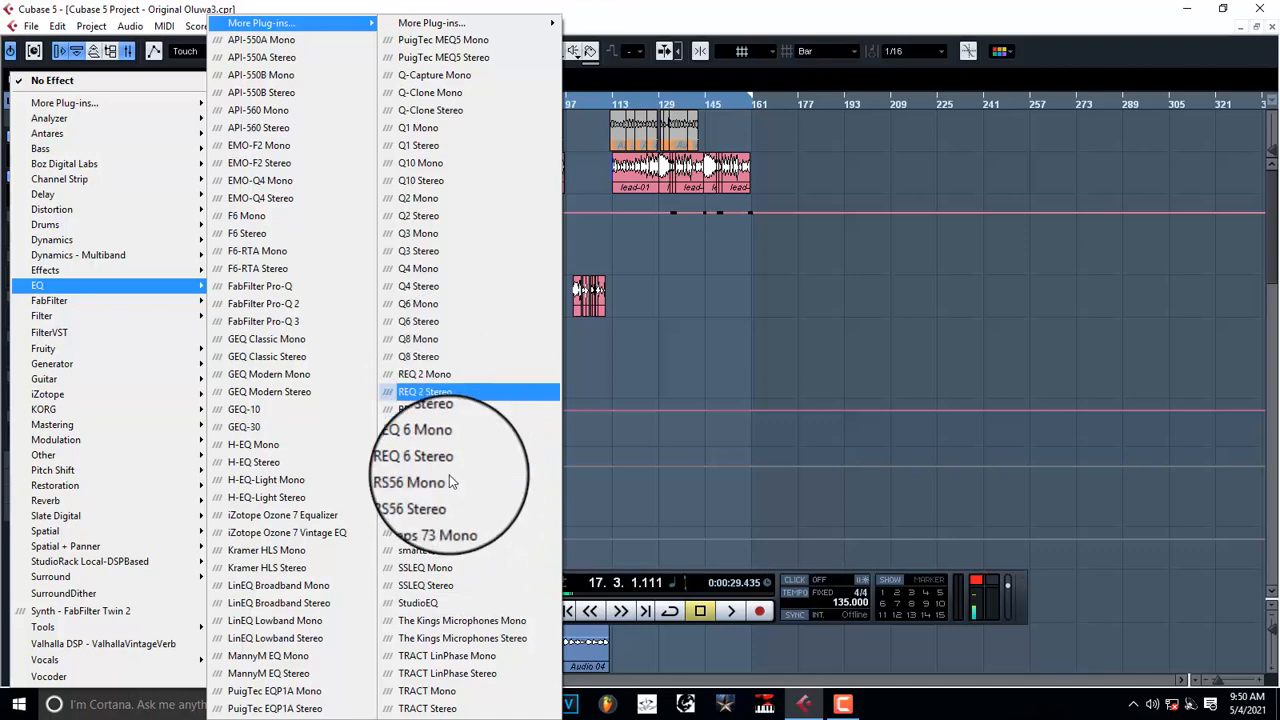
left_click(420, 603)
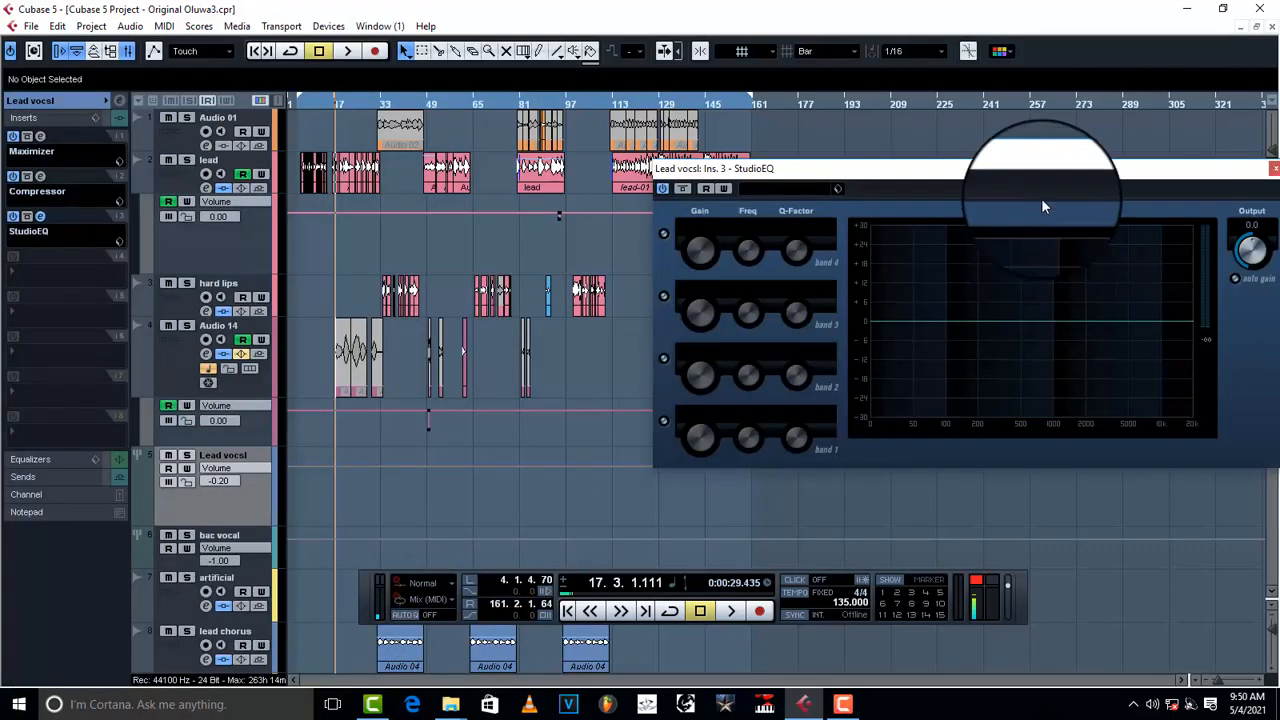
left_click_drag(1046, 170, 797, 149)
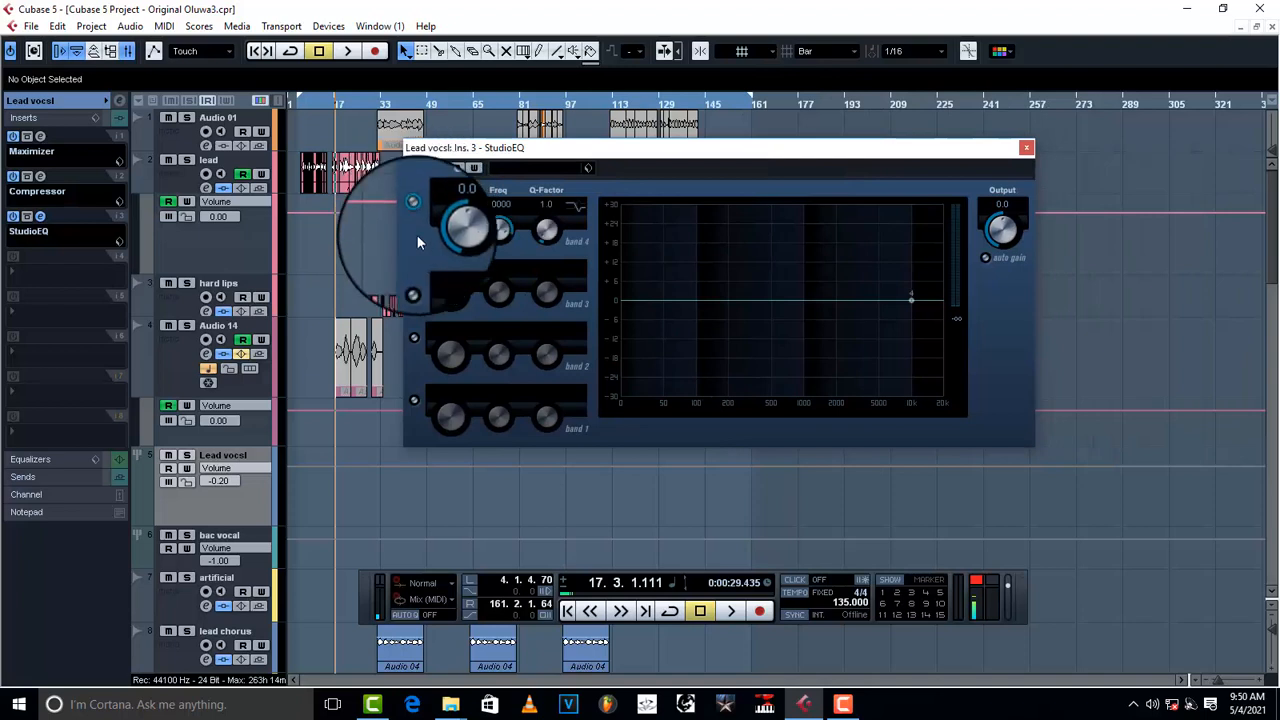
Enable all four StudioEQ bands and, during playback, set band 3 to -2.4 at 489 Hz and band 2 to -1.9 at 1989 Hz
left_click(414, 400)
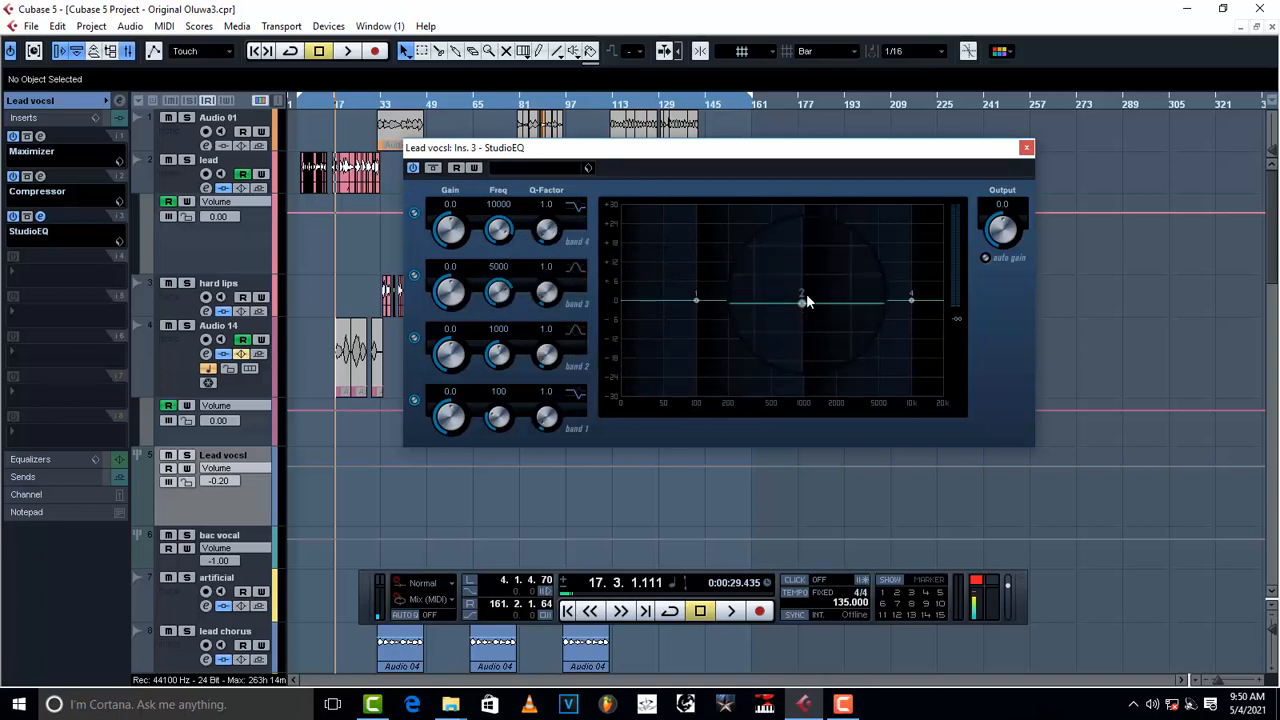
mouse_move(879, 299)
left_mouse_down()
mouse_move(867, 232)
mouse_move(754, 223)
mouse_move(894, 229)
mouse_move(771, 229)
mouse_move(878, 272)
mouse_move(861, 302)
left_mouse_up()
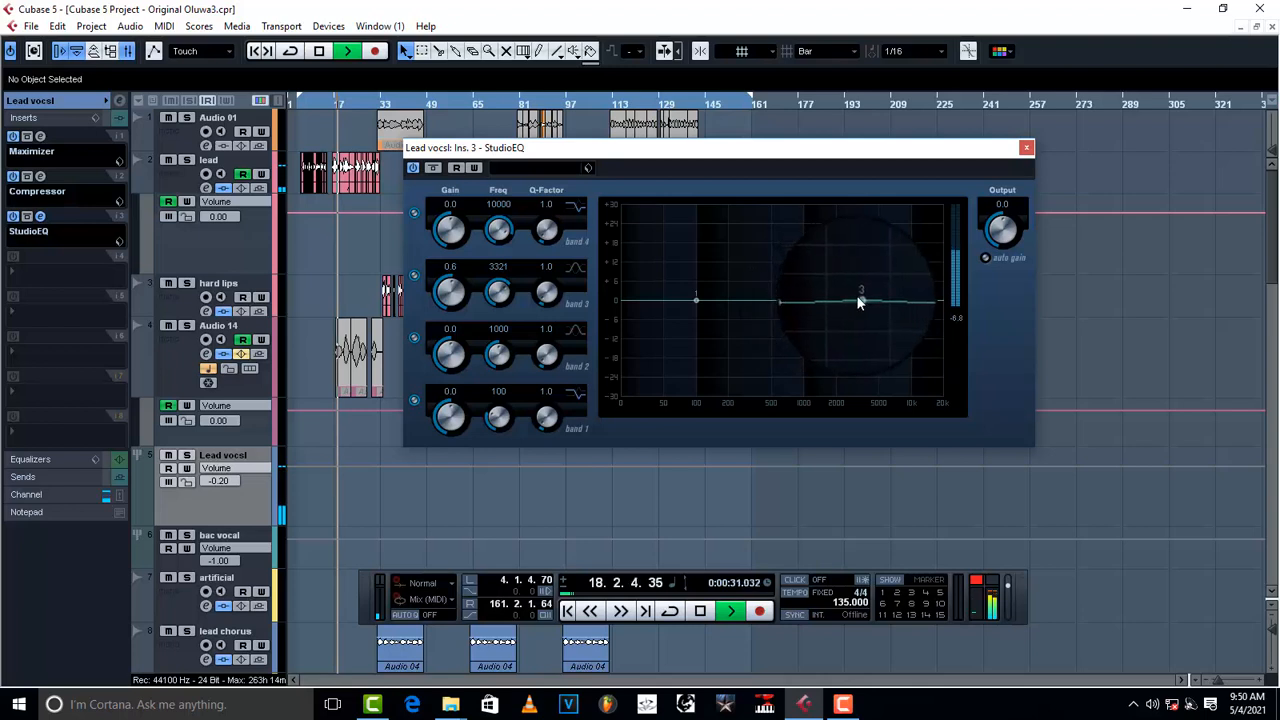
mouse_move(858, 302)
left_mouse_down()
mouse_move(857, 280)
mouse_move(771, 214)
mouse_move(771, 318)
mouse_move(837, 266)
mouse_move(836, 236)
mouse_move(838, 313)
left_mouse_up()
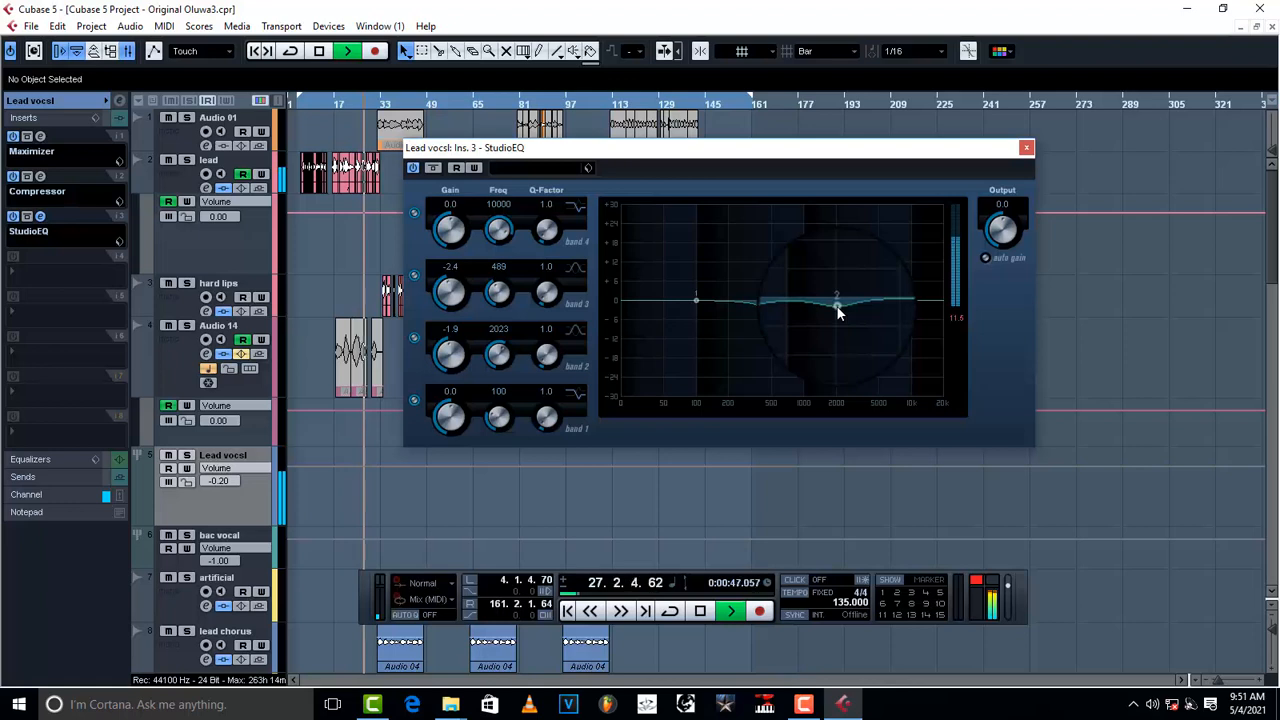
left_click_drag(838, 313, 837, 306)
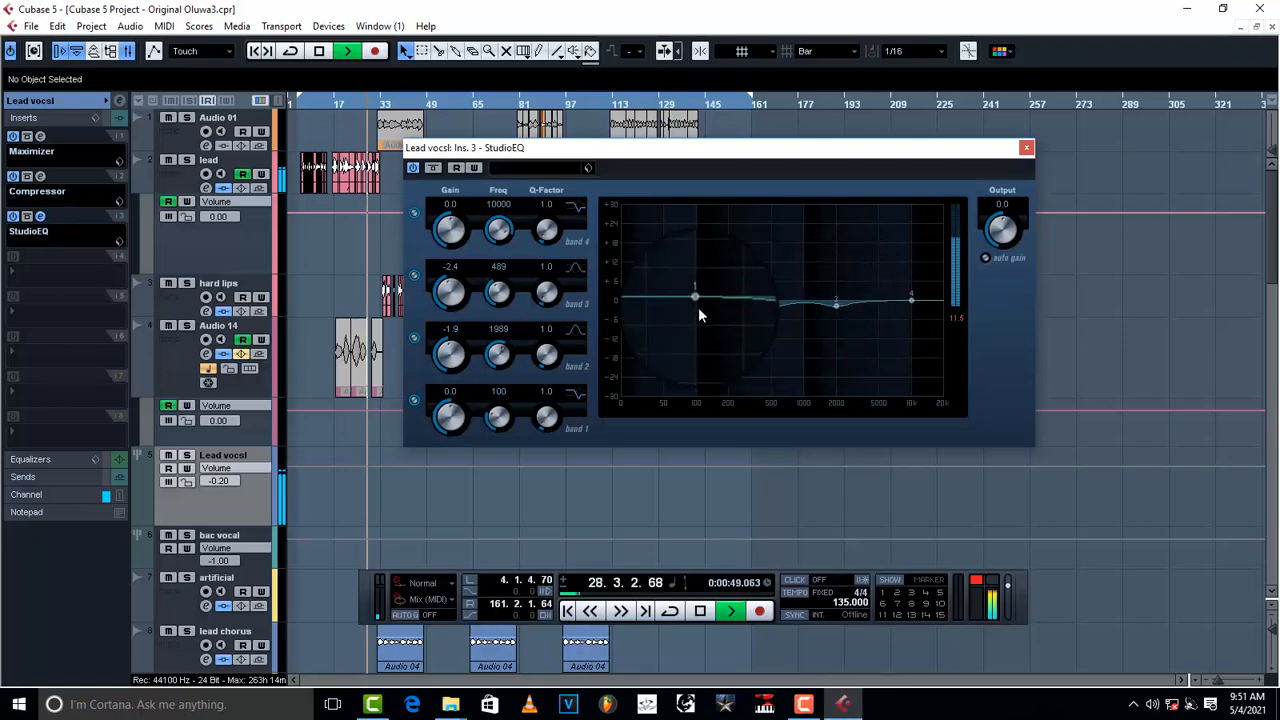
Change StudioEQ's band 1 filter type to a low-cut and stop playback
left_click(575, 393)
left_click(597, 466)
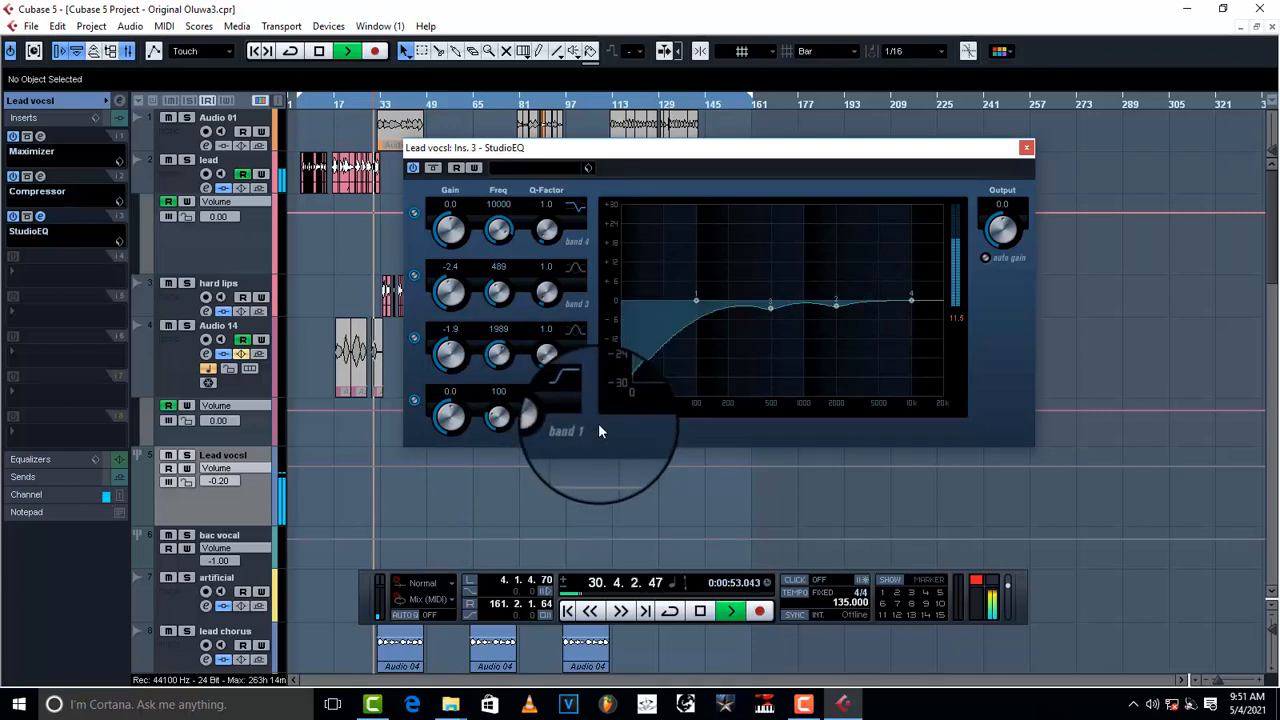
key("space")
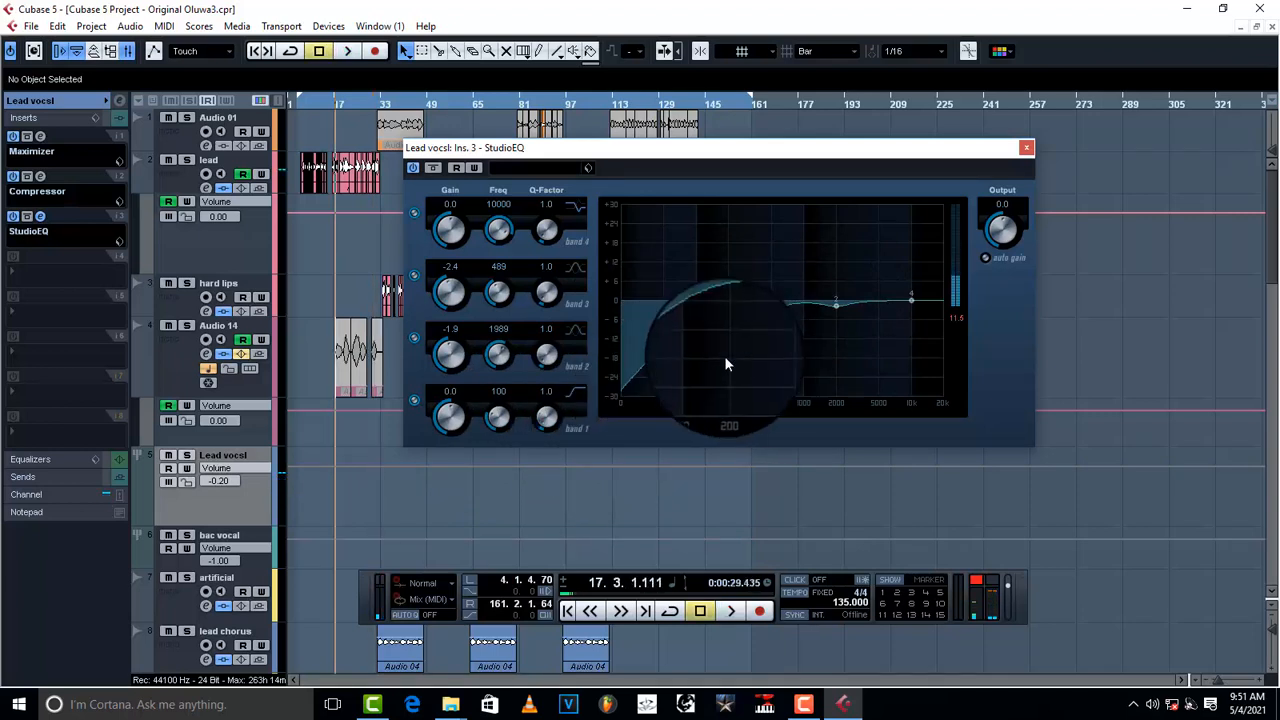
Tune StudioEQ's band 1 low-cut to gain -4.0, frequency 156 Hz and Q-factor 4.6 while listening to playback
mouse_move(697, 304)
left_mouse_down()
mouse_move(663, 302)
mouse_move(755, 306)
mouse_move(690, 309)
left_mouse_up()
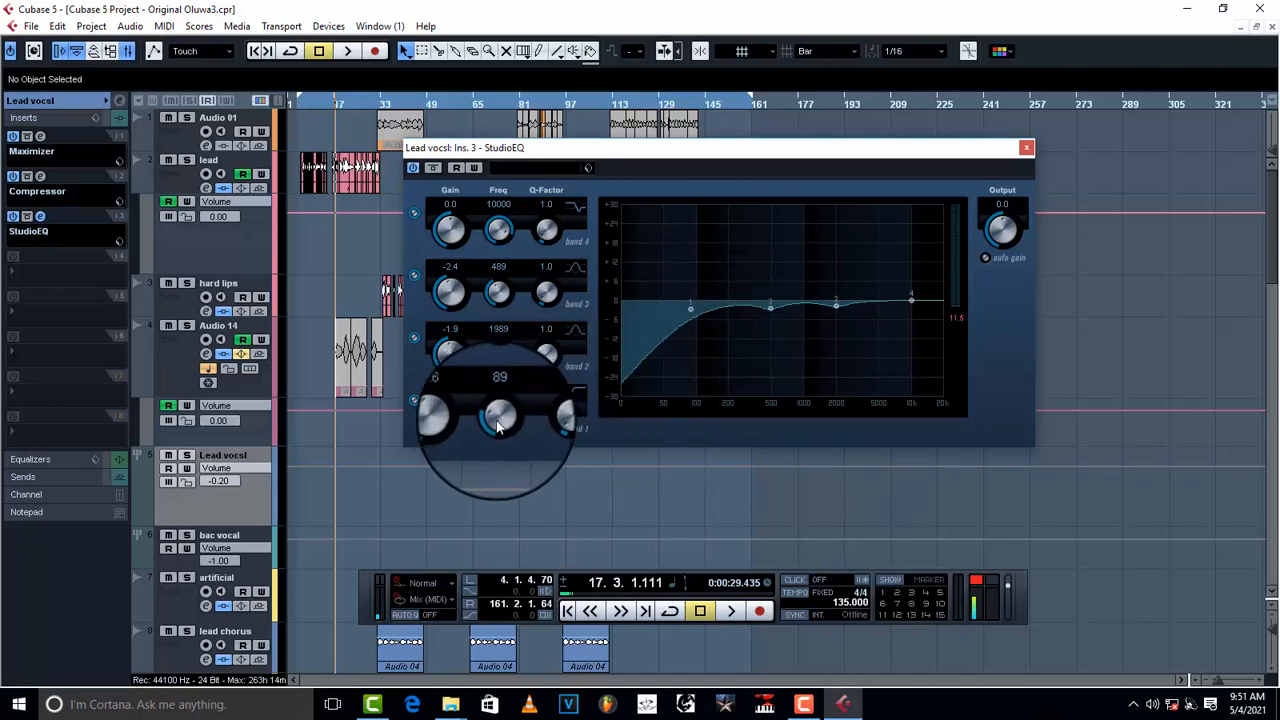
mouse_move(494, 424)
left_mouse_down()
mouse_move(497, 407)
mouse_move(505, 425)
left_mouse_up()
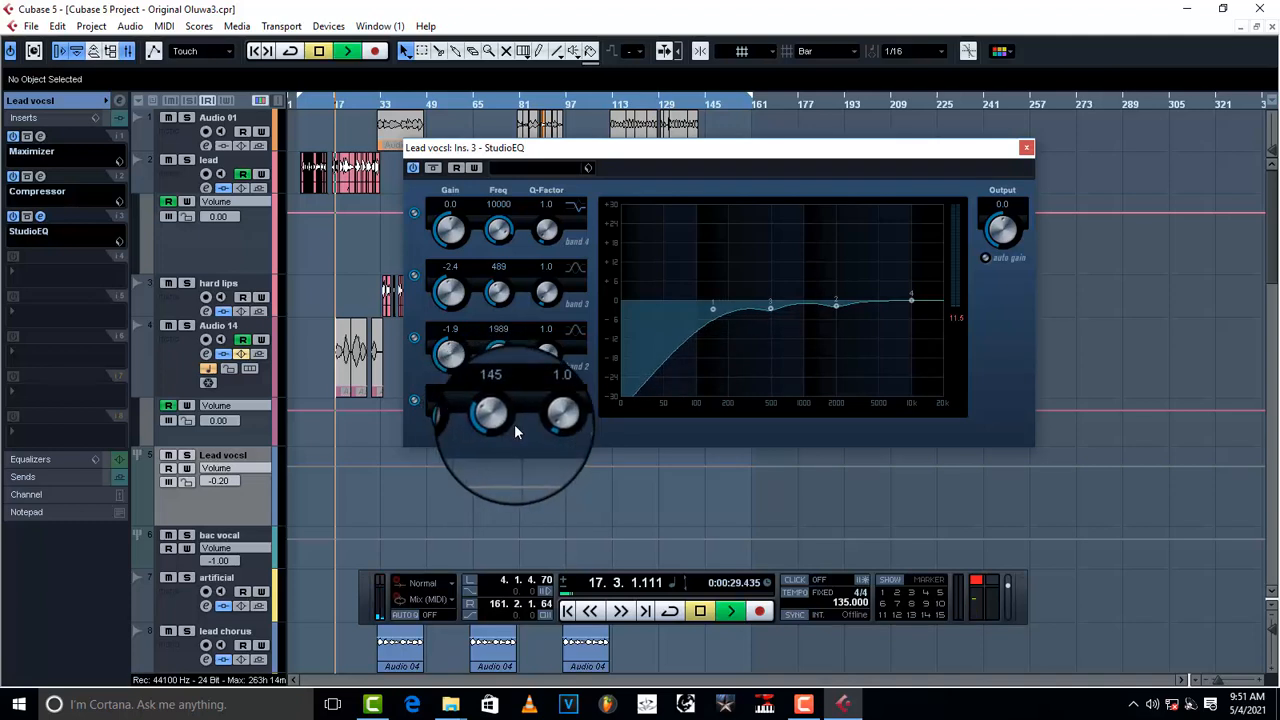
mouse_move(714, 309)
left_mouse_down()
mouse_move(717, 320)
mouse_move(880, 305)
mouse_move(705, 323)
mouse_move(716, 319)
left_mouse_up()
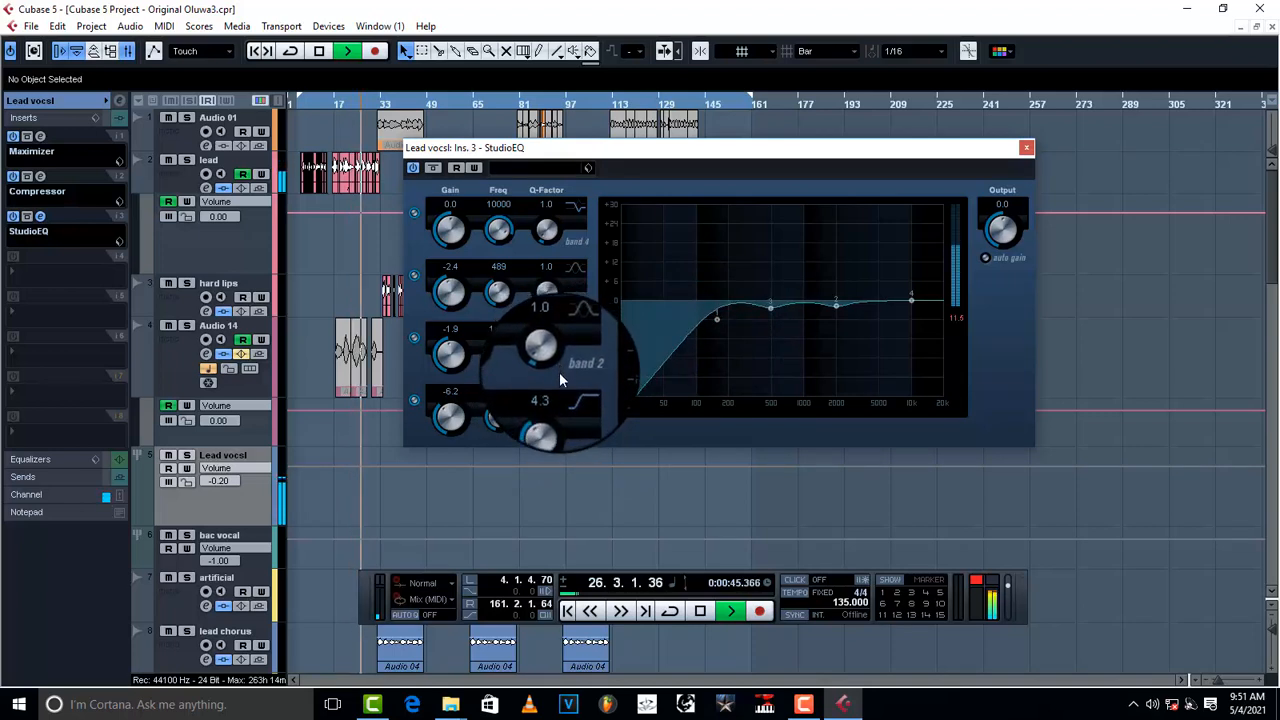
left_click_drag(453, 418, 453, 419)
left_click_drag(549, 420, 500, 420)
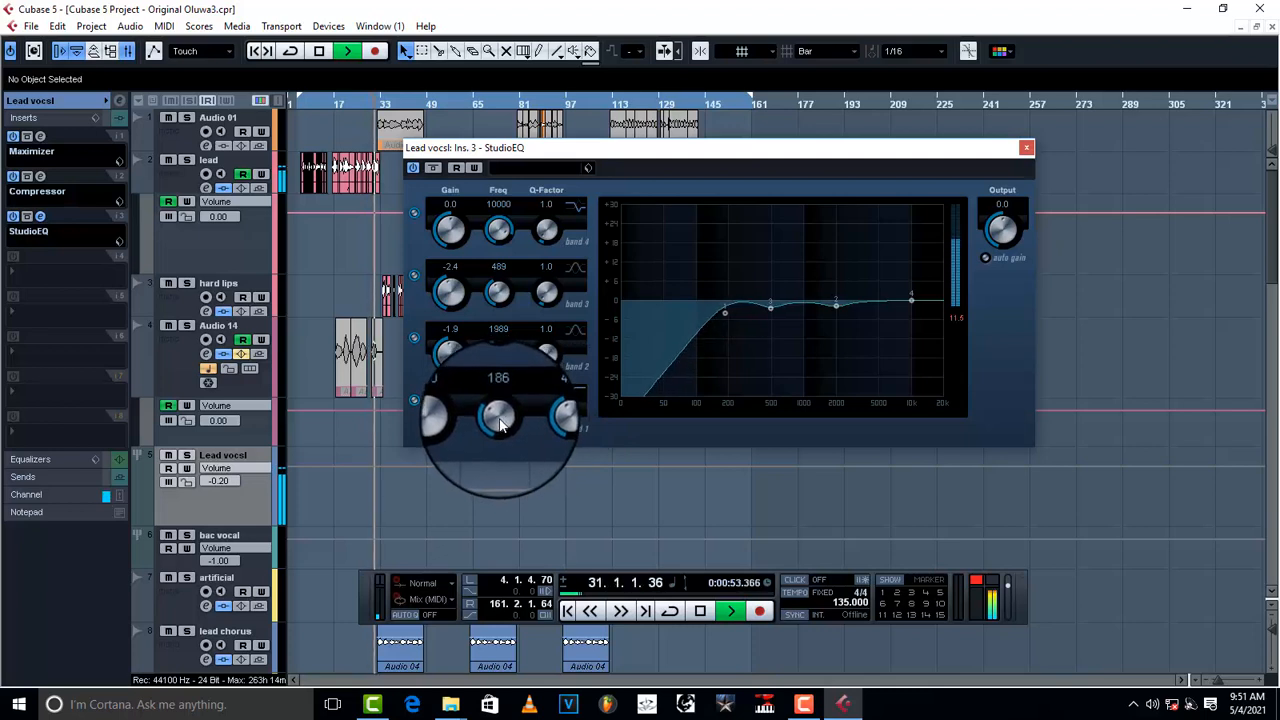
key("space")
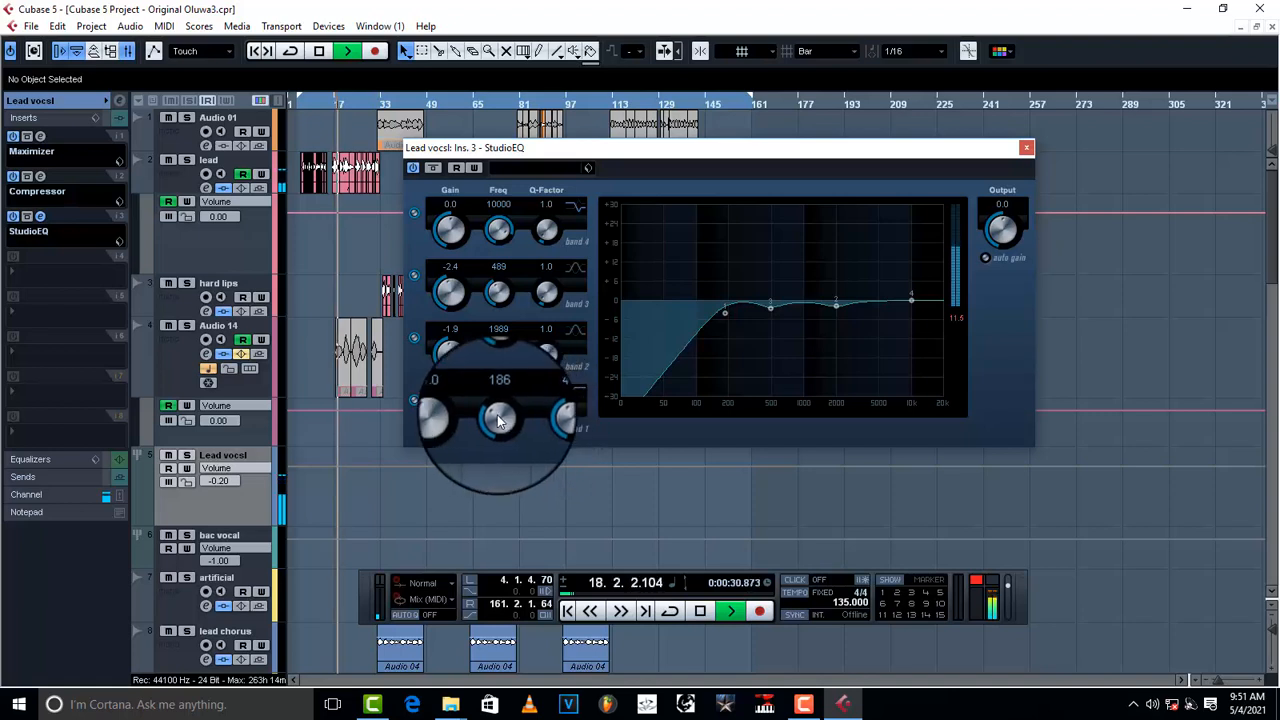
left_click_drag(498, 424, 497, 422)
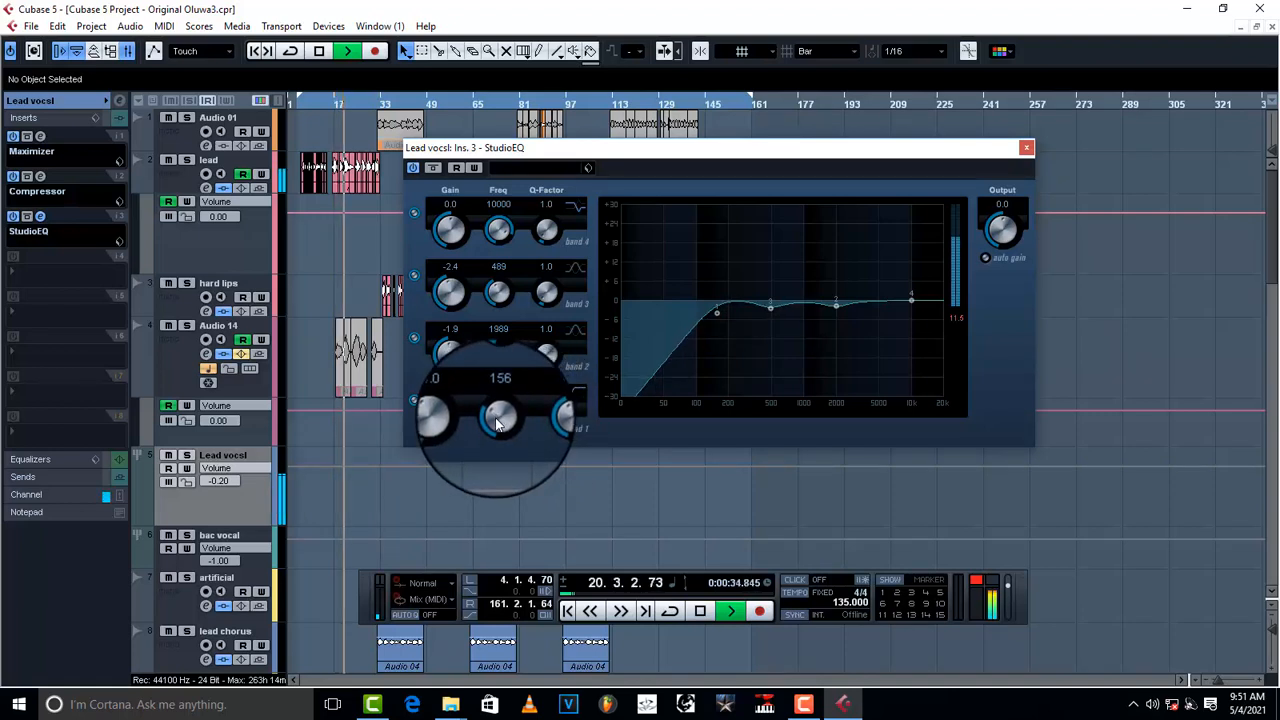
key("space")
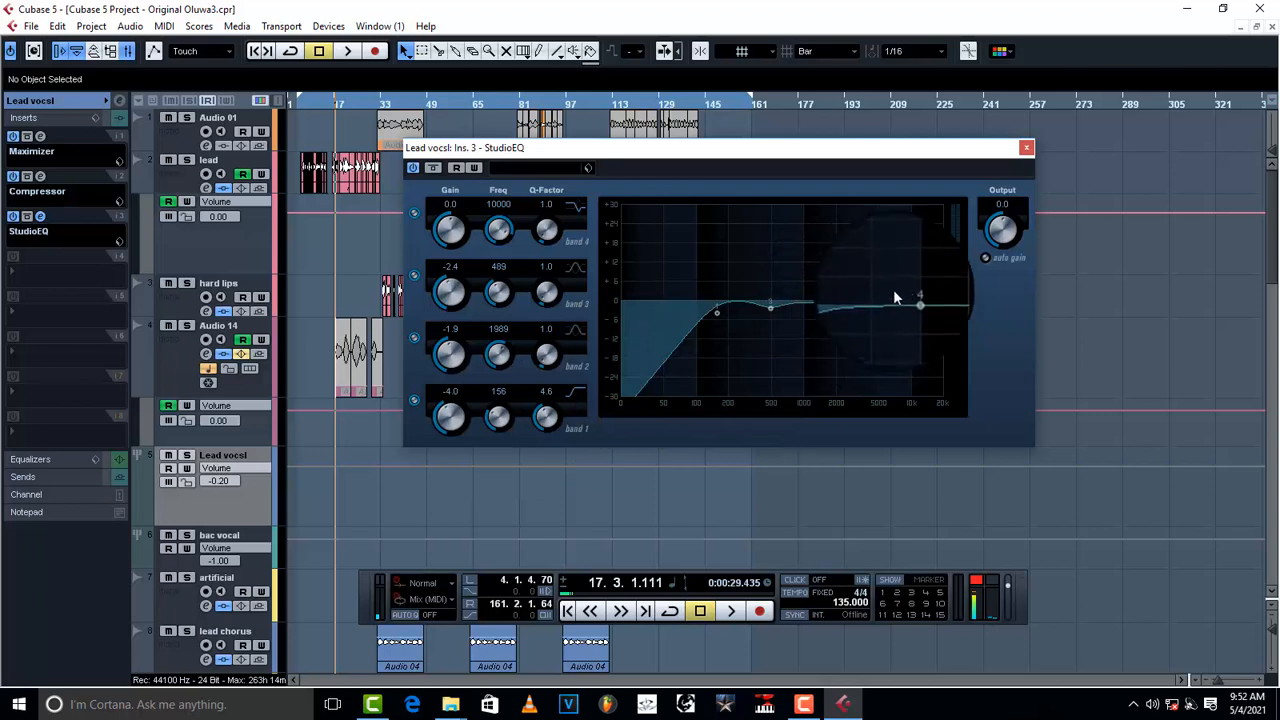
Boost StudioEQ's band 4 to a gain of 5.5 at 7944 Hz with a Q-factor of 3.6
left_click_drag(909, 300, 901, 292)
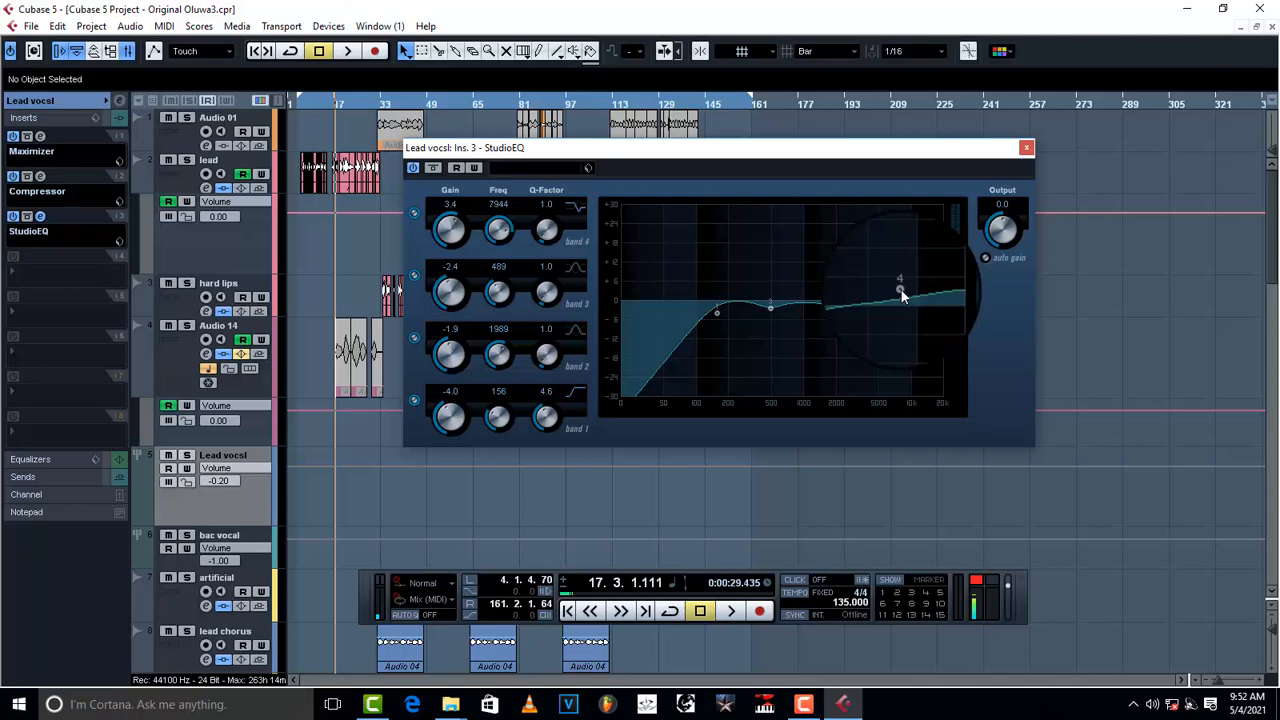
left_click_drag(901, 291, 901, 295)
left_click_drag(448, 233, 455, 222)
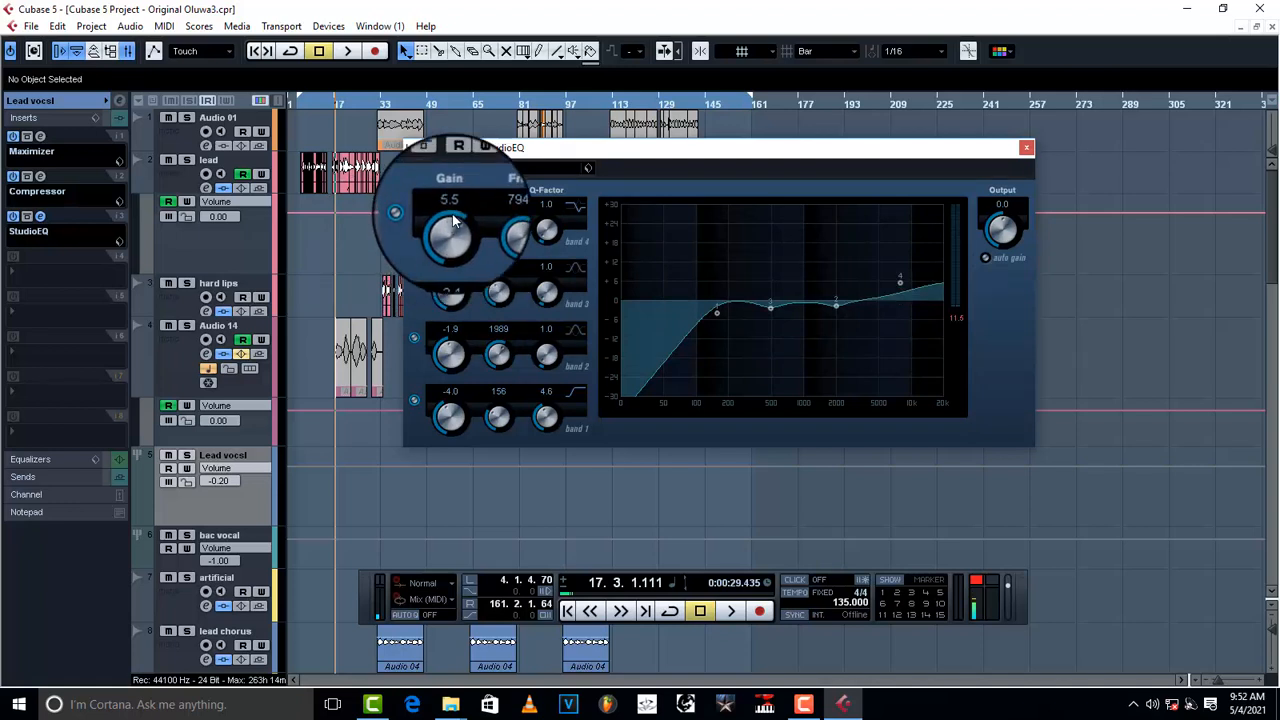
left_click_drag(547, 233, 547, 176)
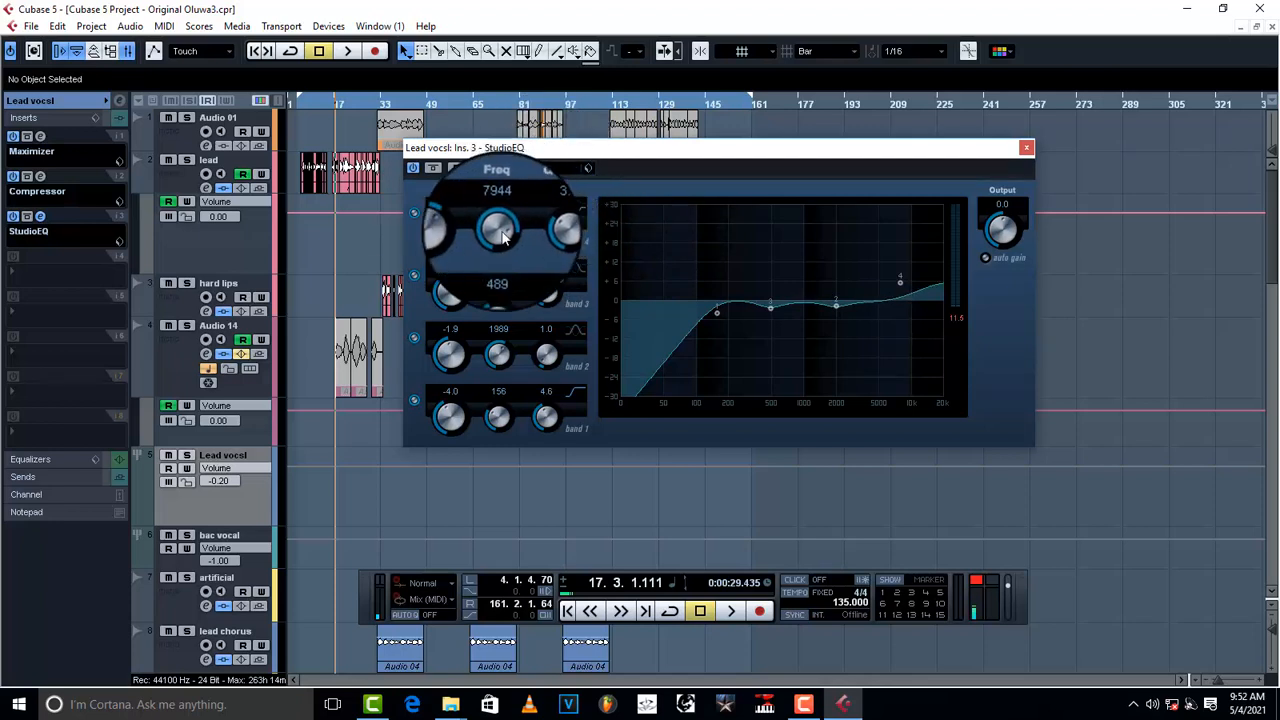
Readjust StudioEQ's band 4 to a gain of 6.2 at 7324 Hz while listening to playback
left_click_drag(503, 234, 454, 244)
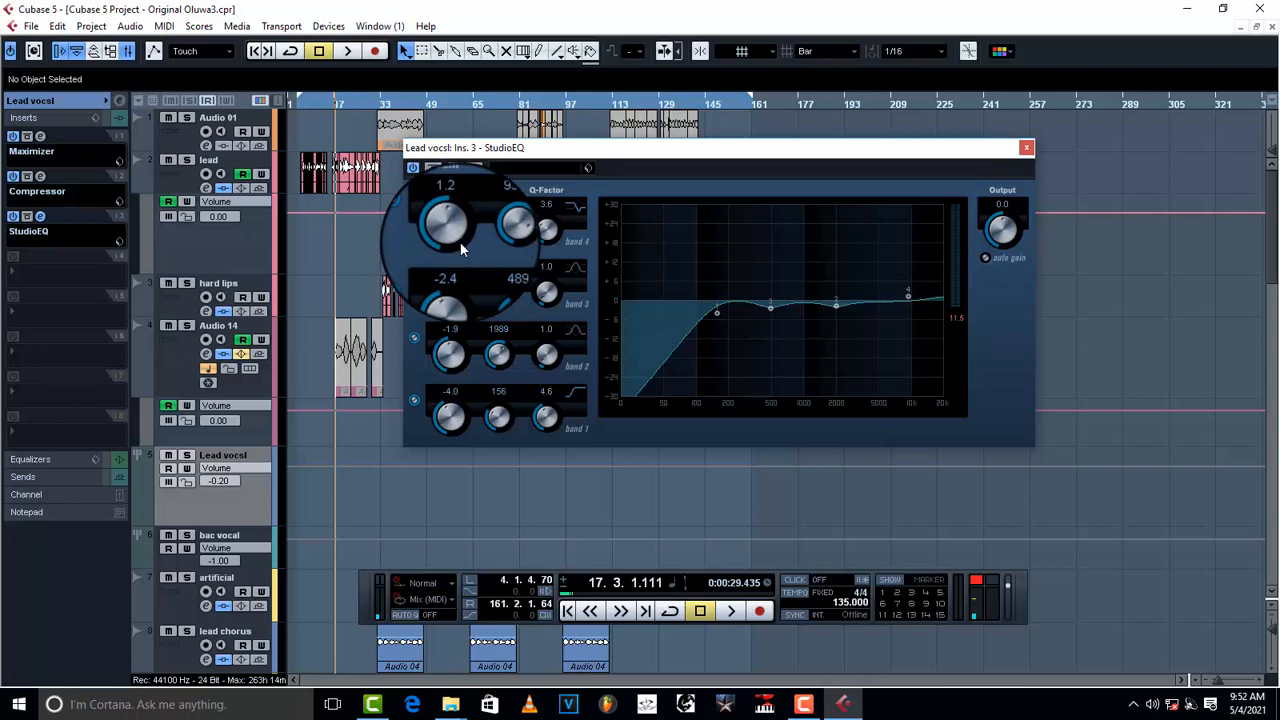
key("space")
mouse_move(458, 241)
left_mouse_down()
mouse_move(460, 80)
mouse_move(448, 228)
left_mouse_up()
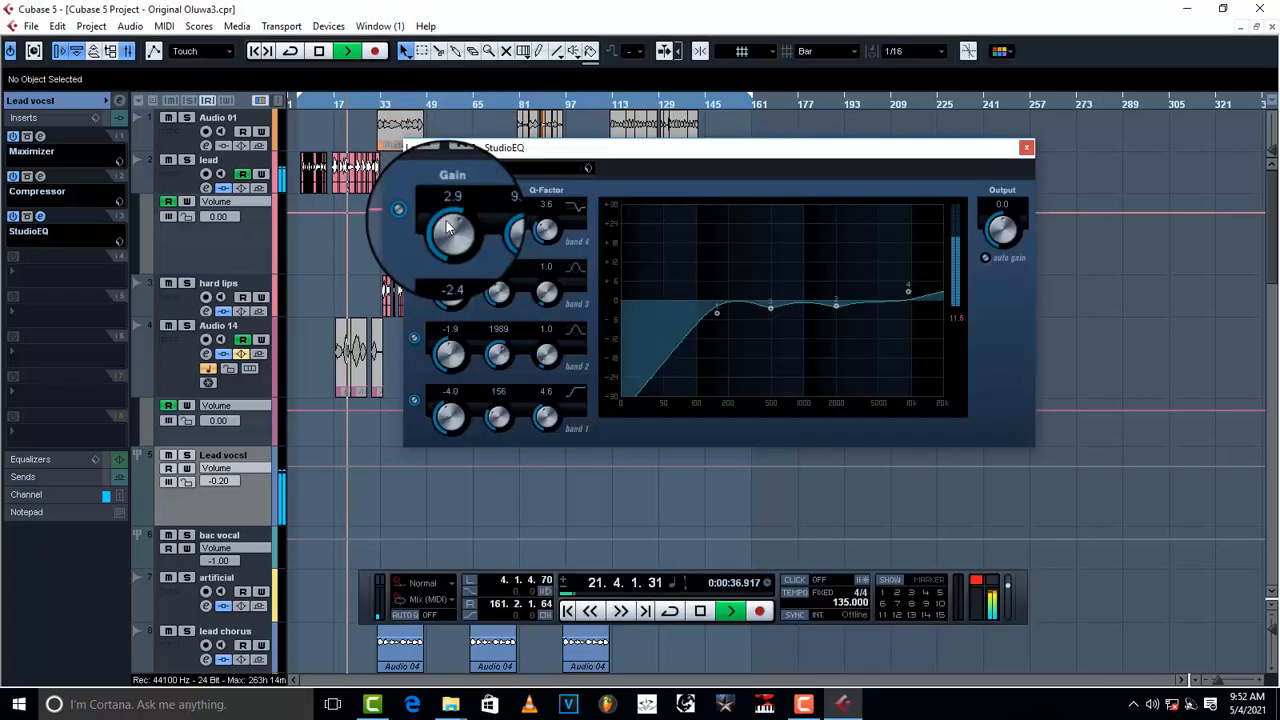
left_click_drag(501, 223, 450, 224)
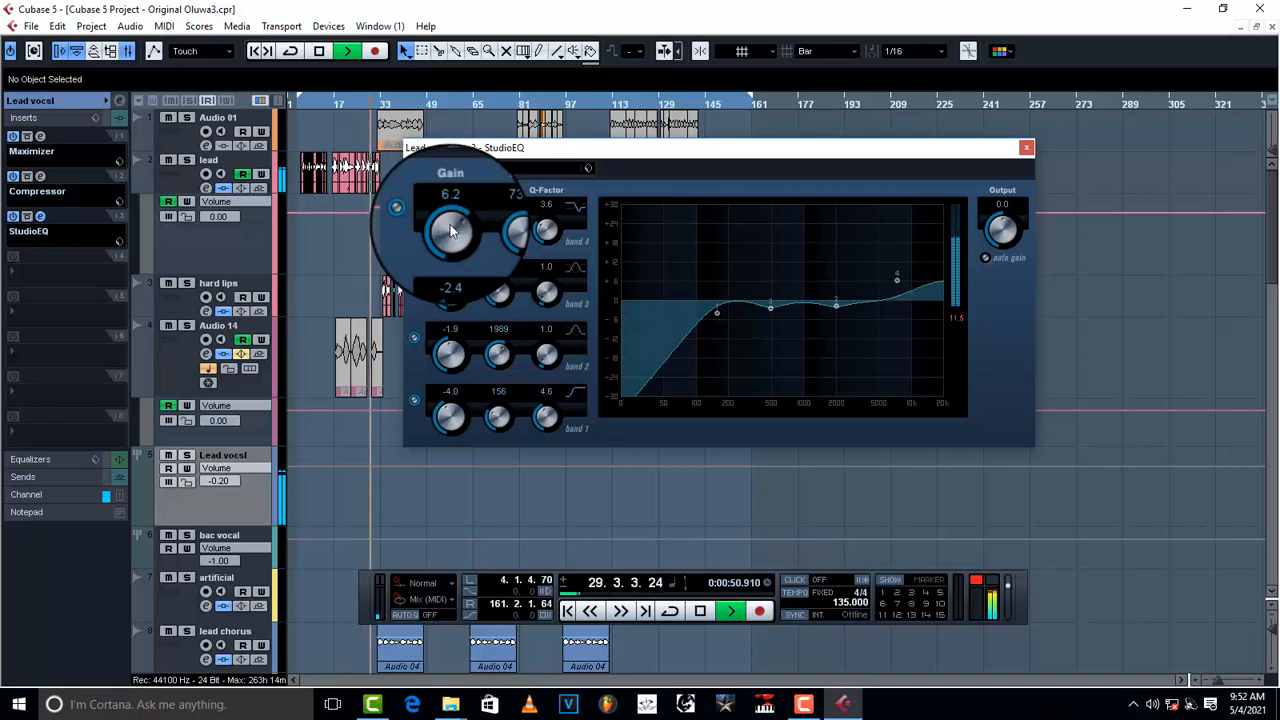
key("space")
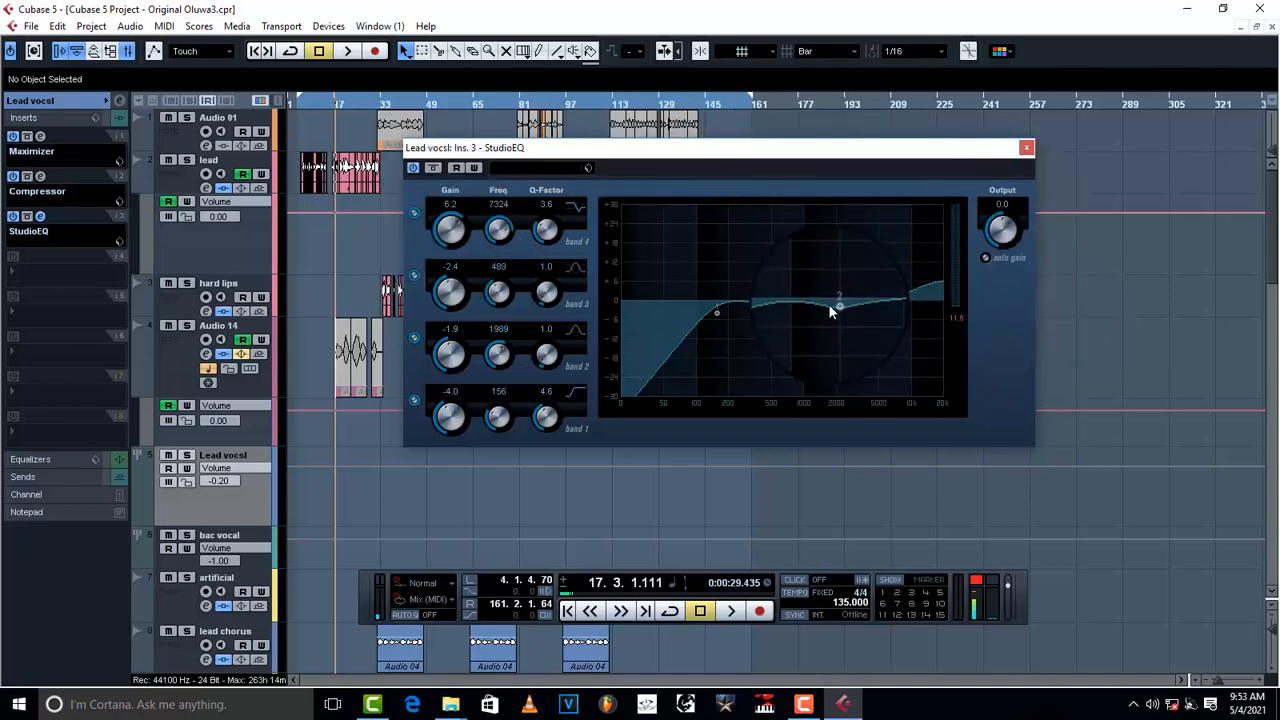
Close StudioEQ and add a DeEsser in insert slot 4 of the Lead vocsl track
left_click(1028, 140)
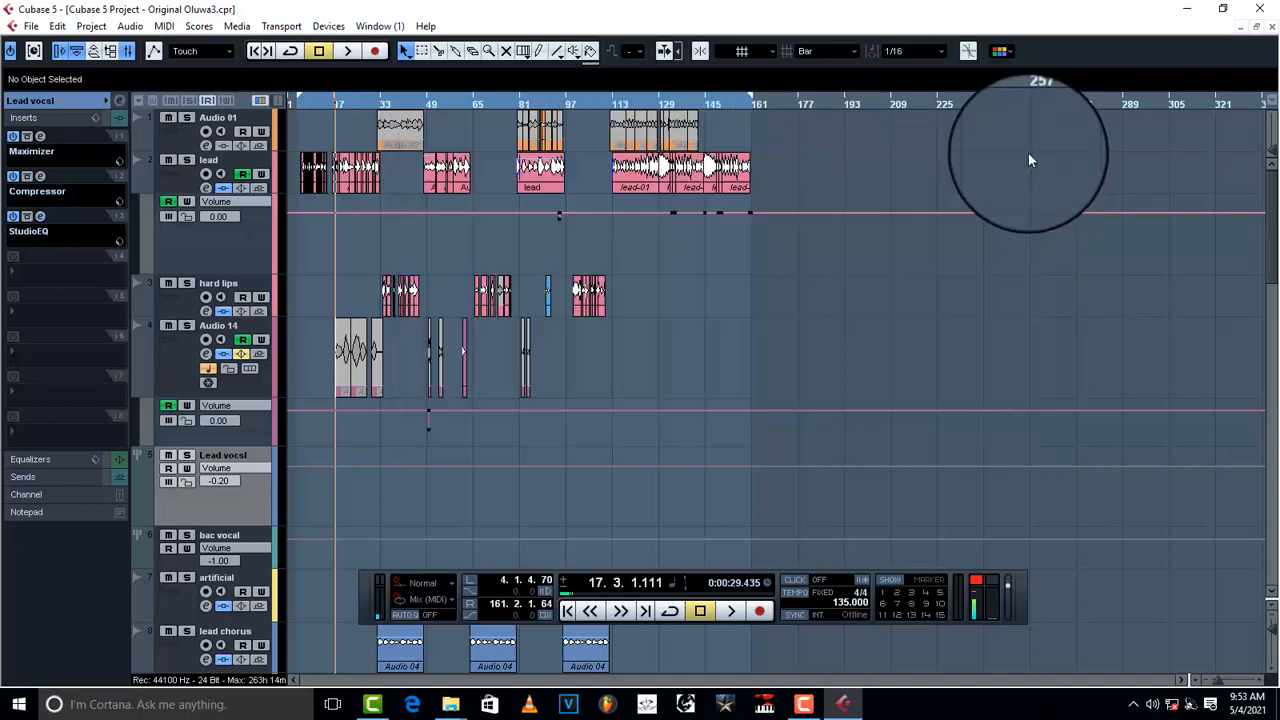
left_click(32, 276)
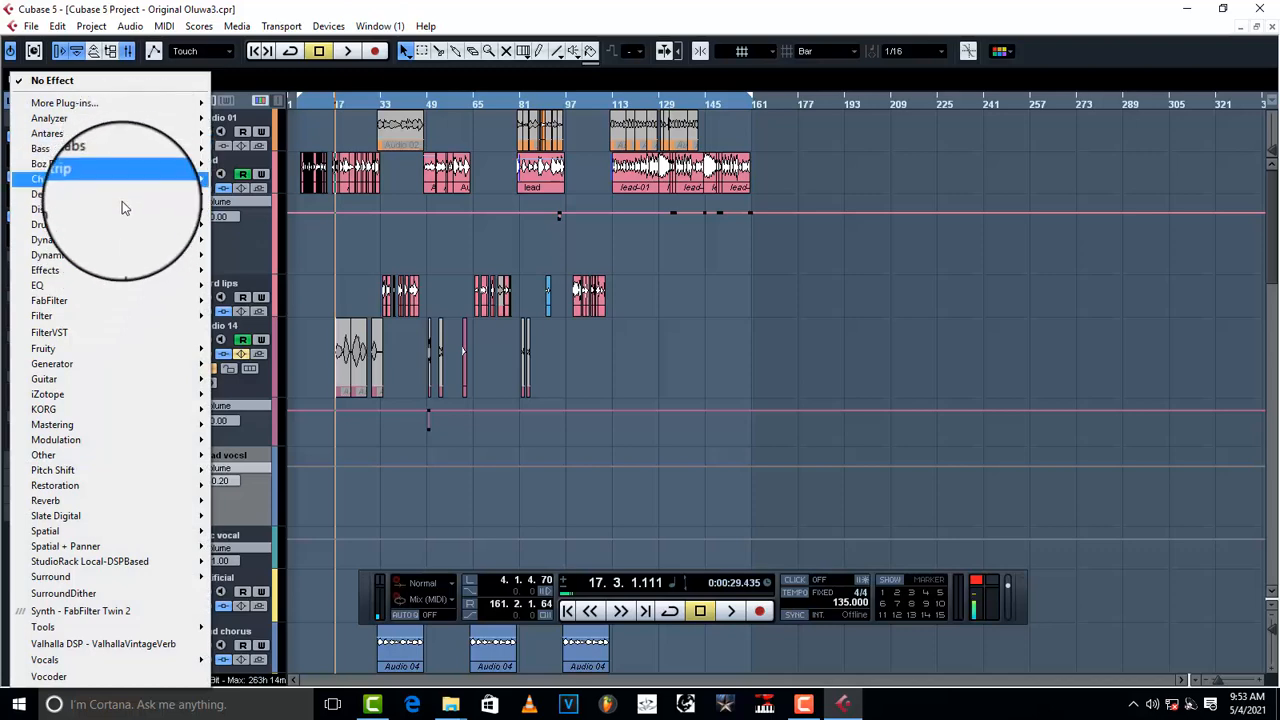
mouse_move(82, 185)
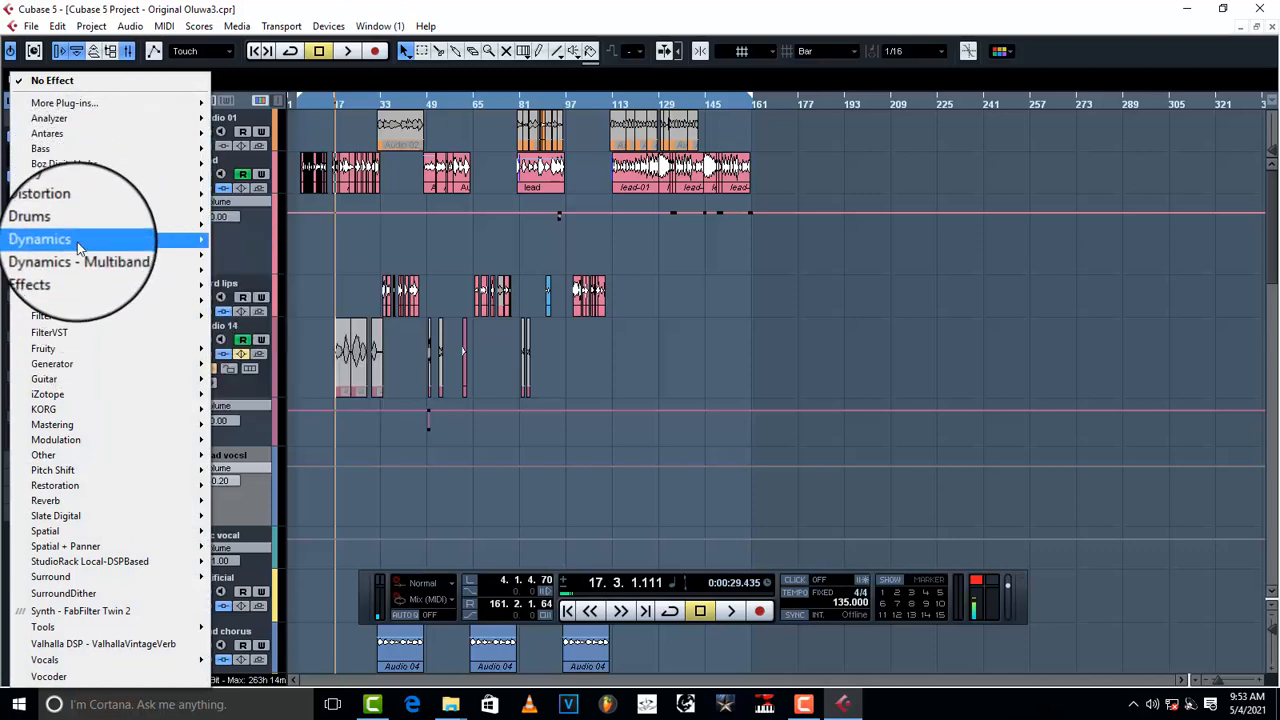
mouse_move(120, 240)
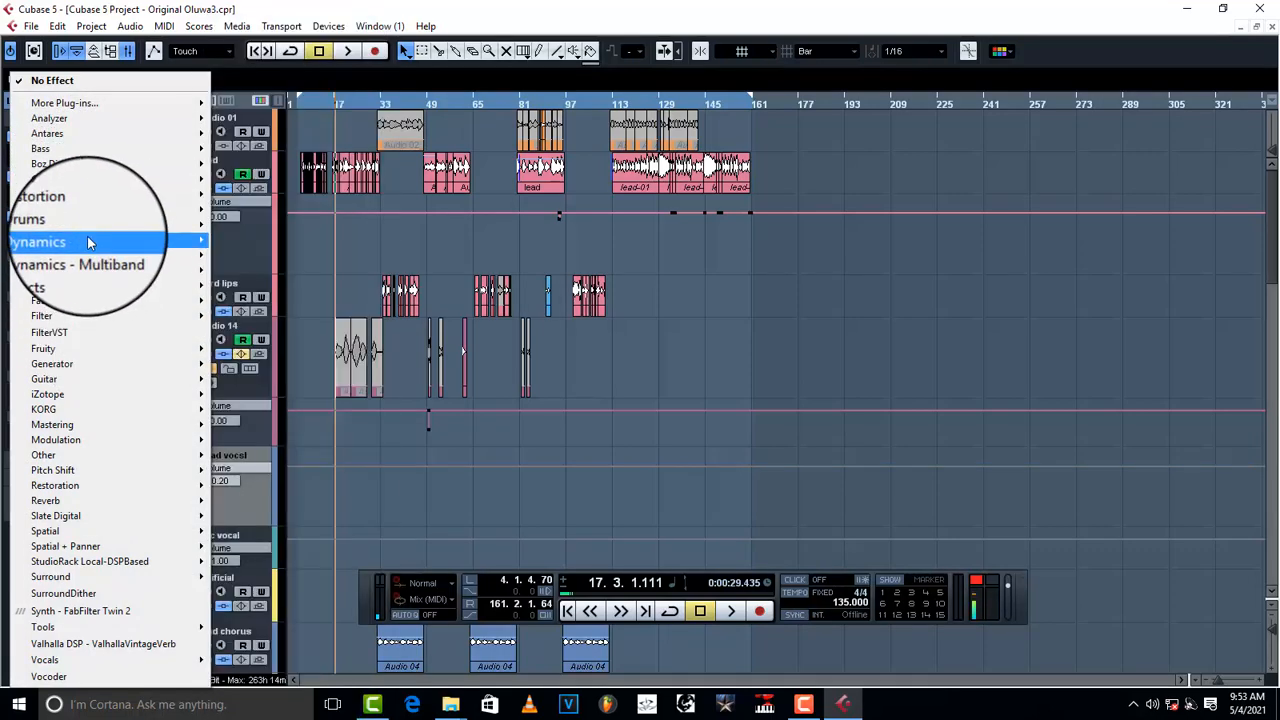
mouse_move(300, 23)
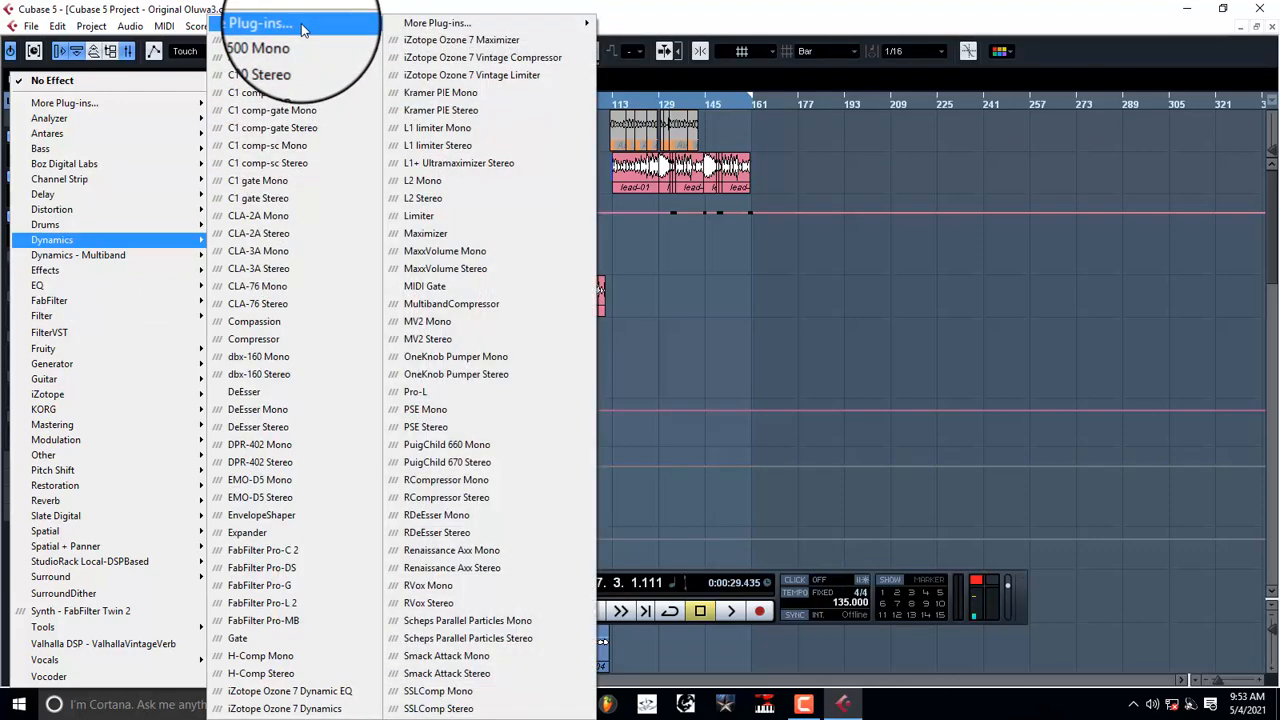
left_click(289, 392)
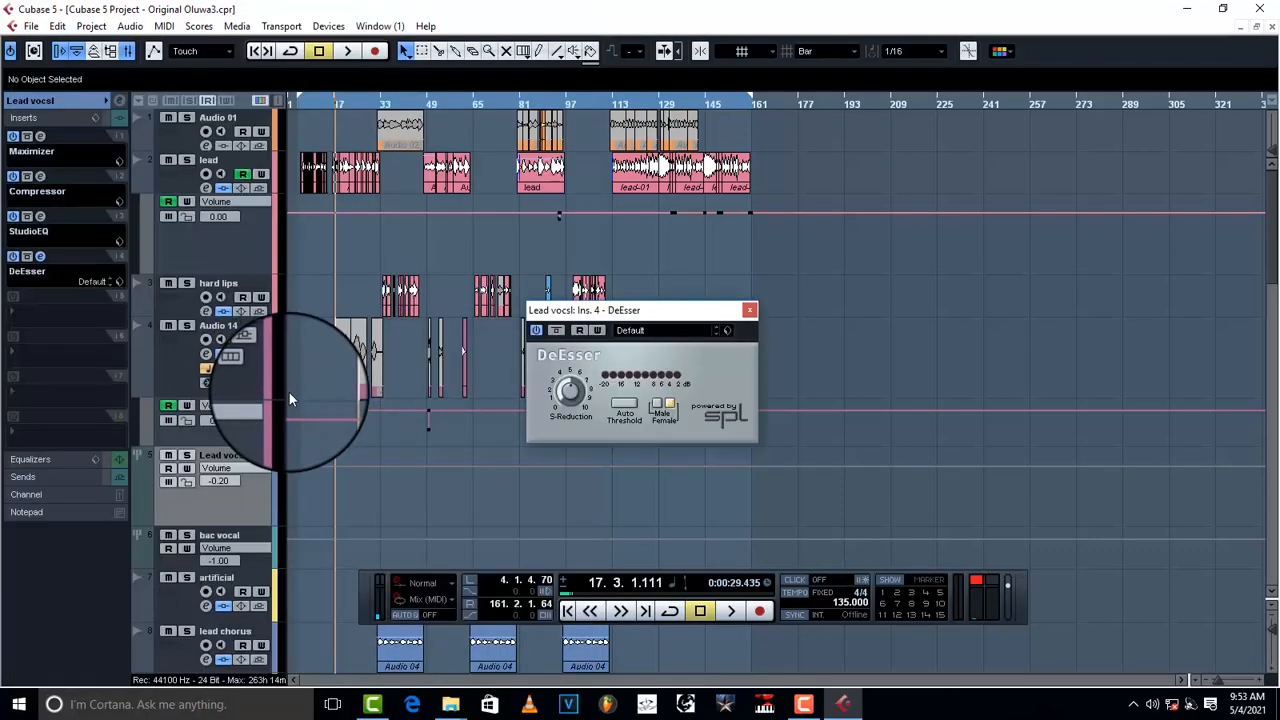
left_click_drag(663, 311, 611, 221)
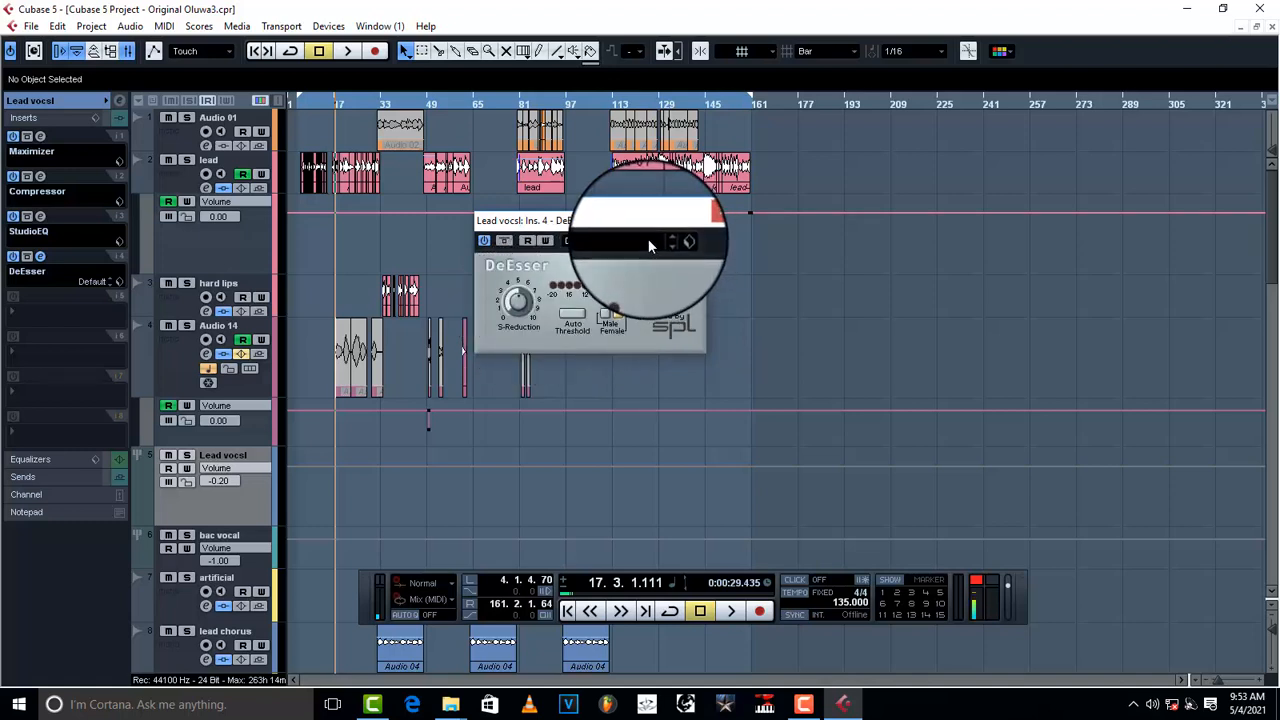
Load the Male Light preset in the DeEsser, audition it during playback, and close the plug-in
left_click(620, 241)
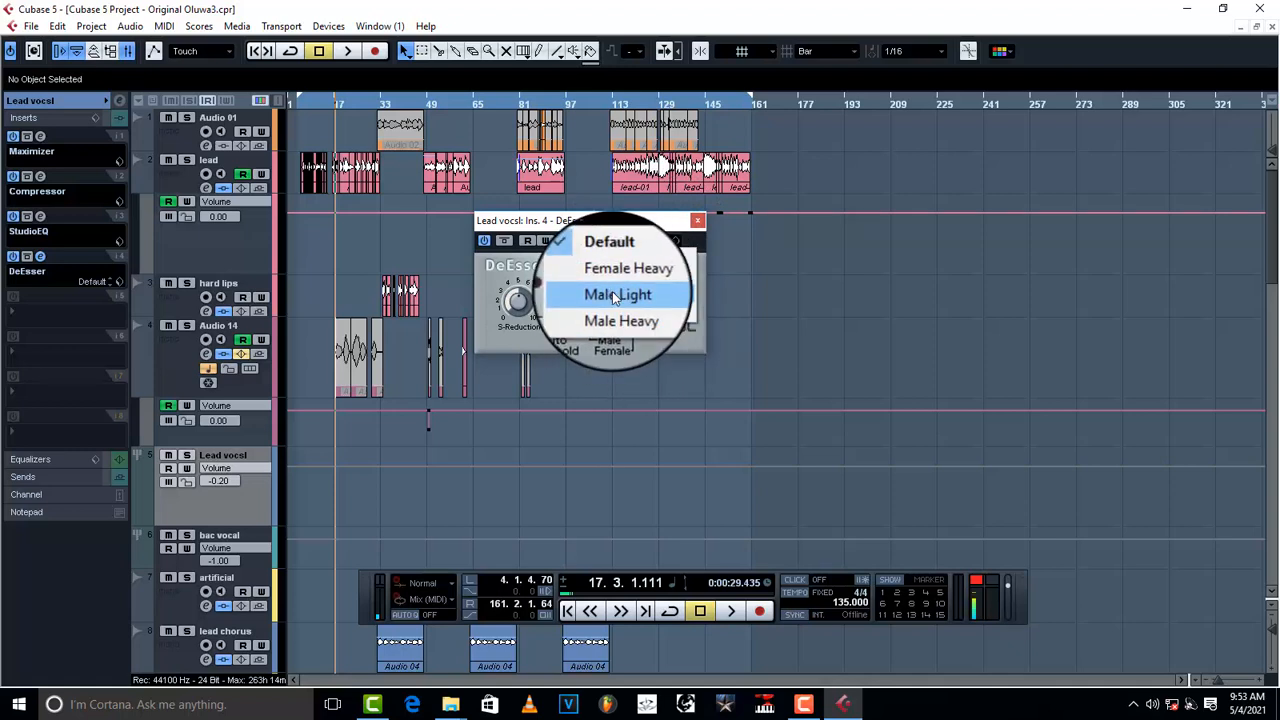
left_click(616, 293)
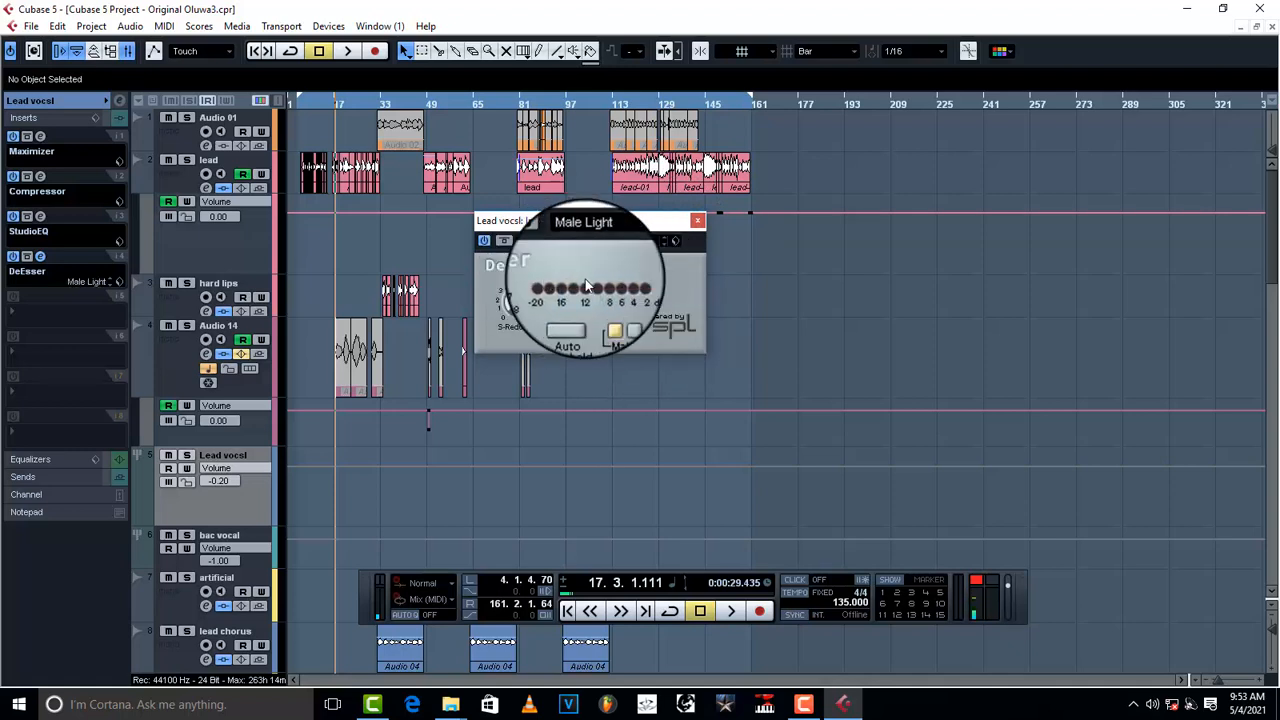
key("space")
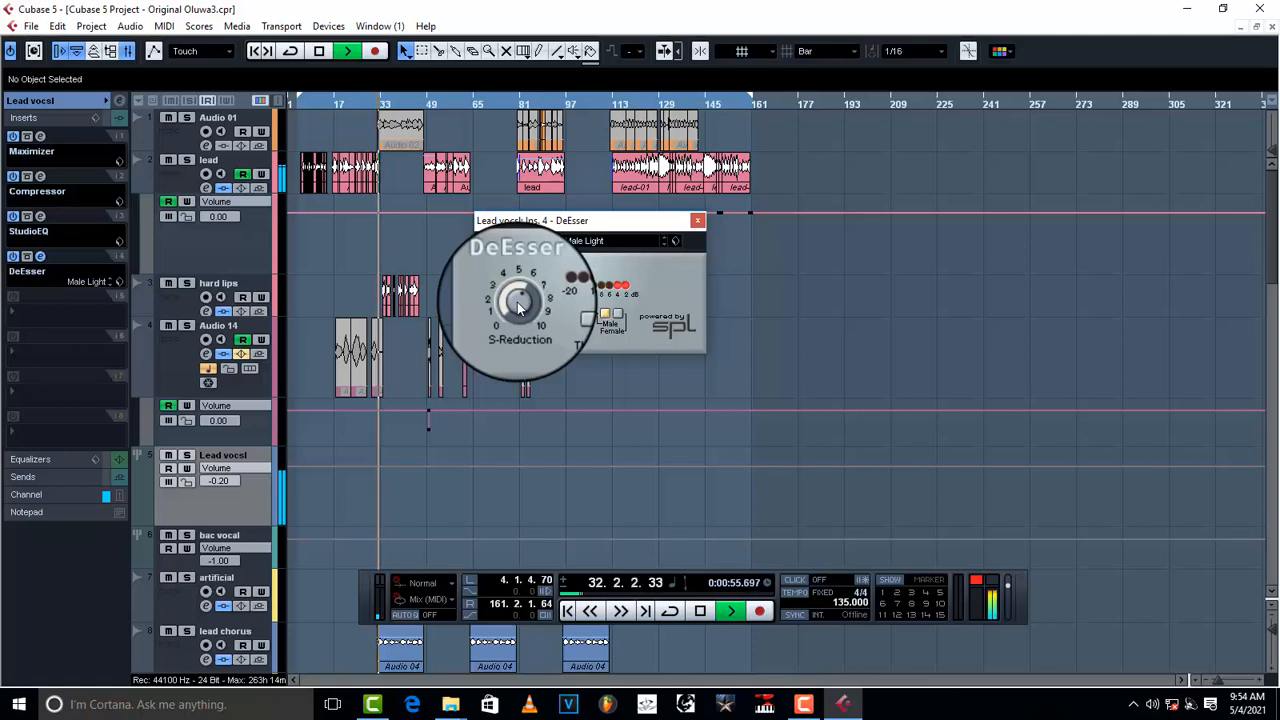
key("space")
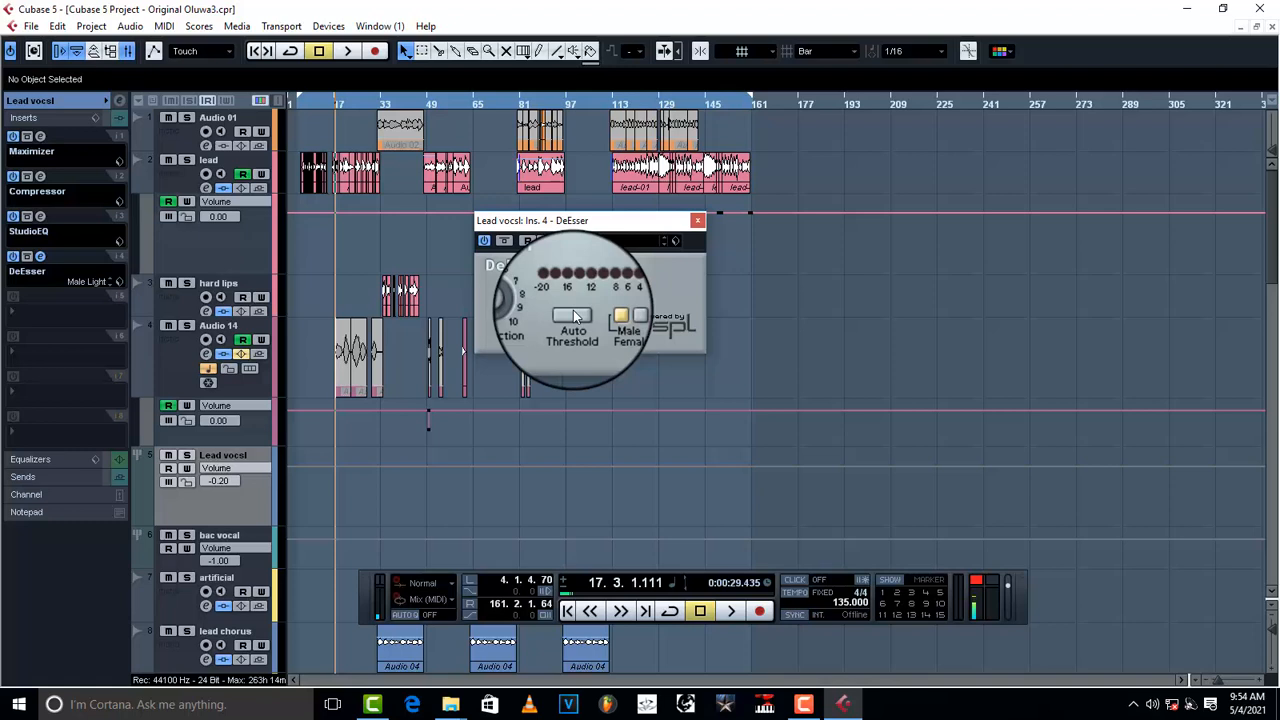
left_click(700, 222)
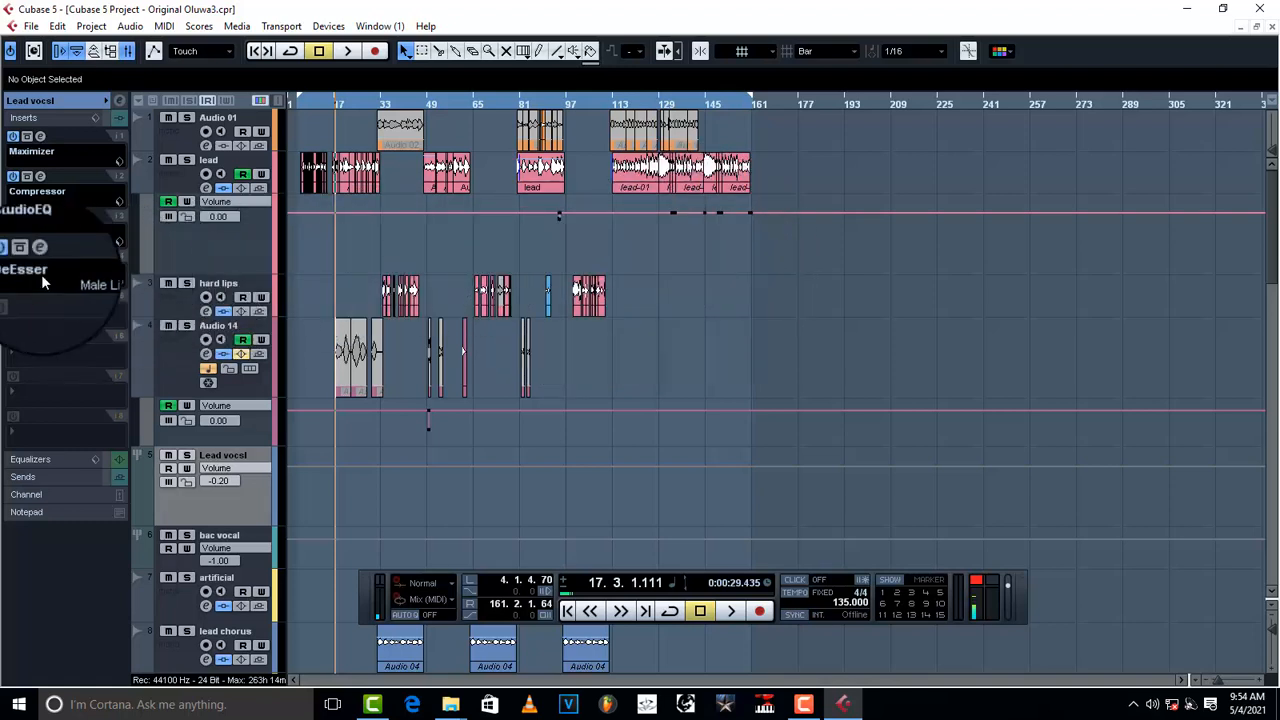
Add a DeNoiser in insert slot 8 of the Lead vocsl track with the Medium preset
left_click(28, 446)
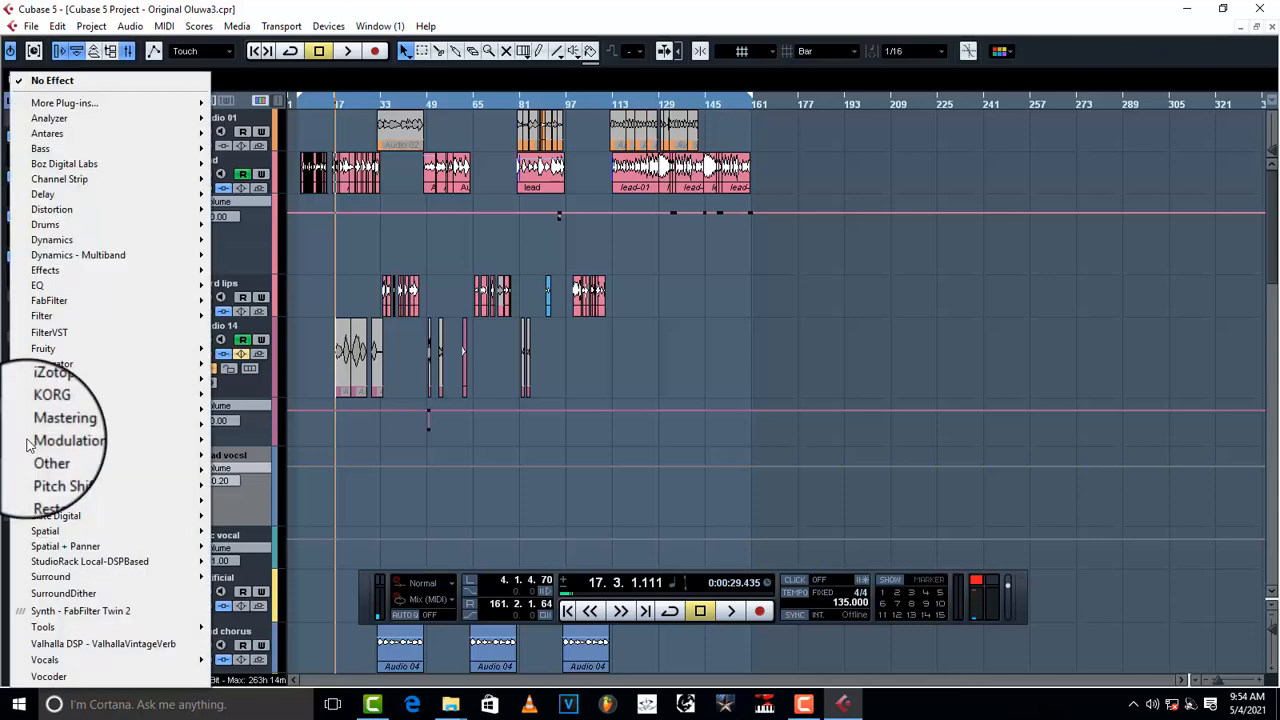
mouse_move(112, 222)
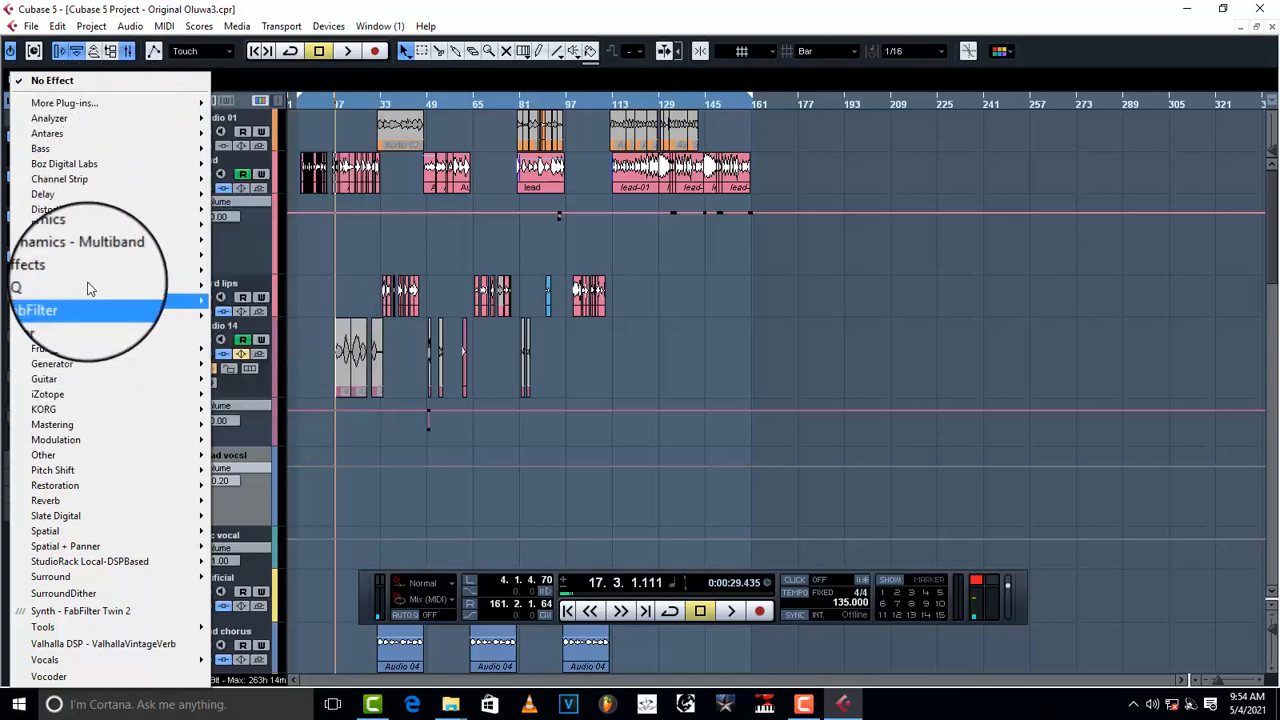
mouse_move(100, 482)
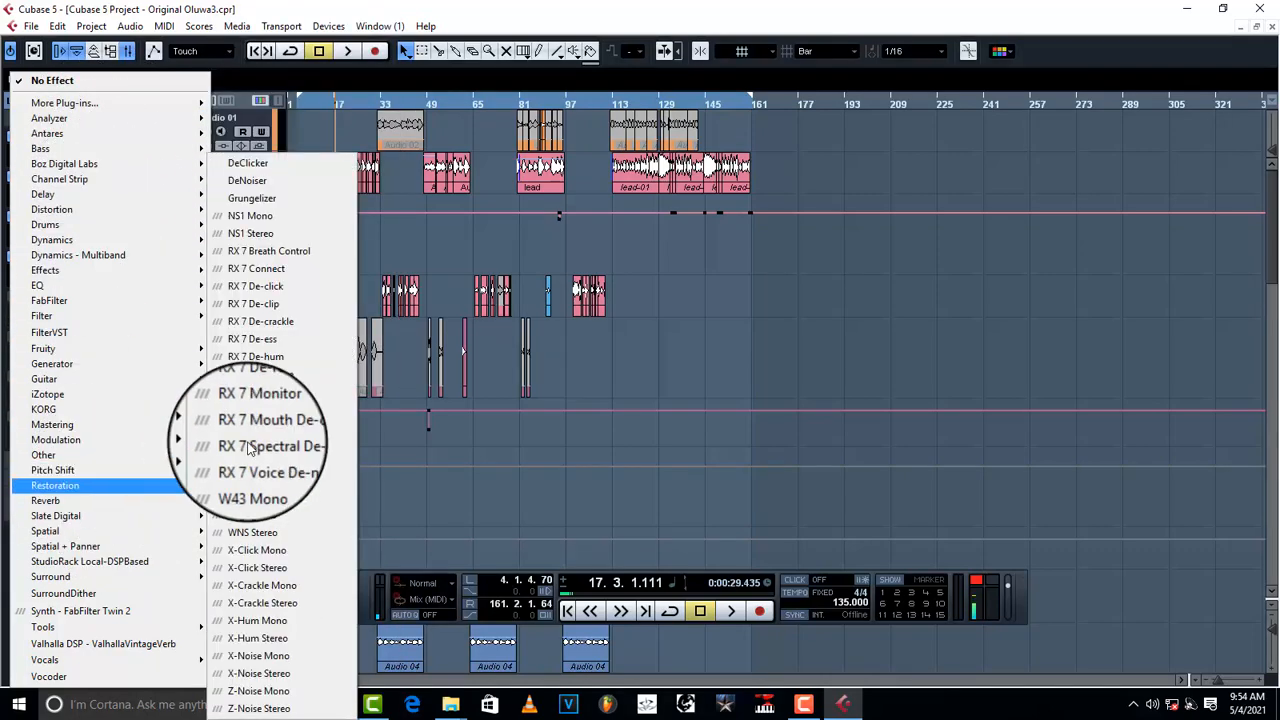
left_click(288, 180)
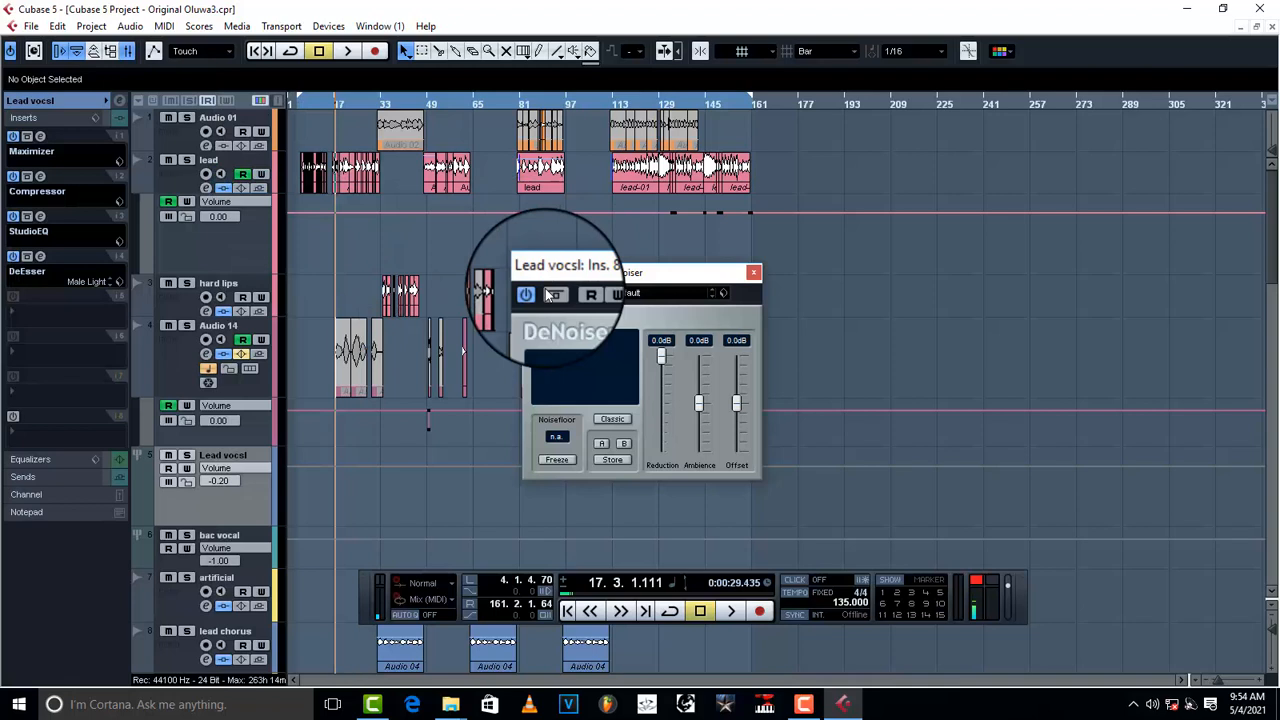
left_click(650, 292)
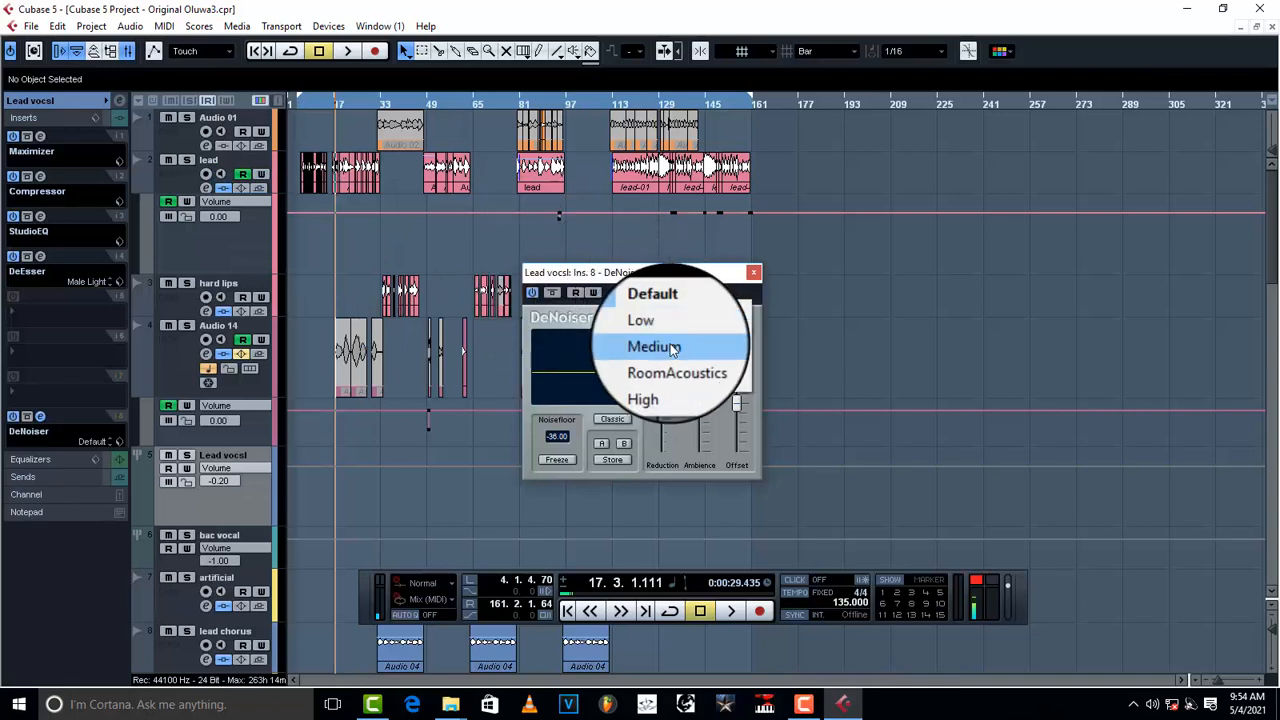
left_click(670, 346)
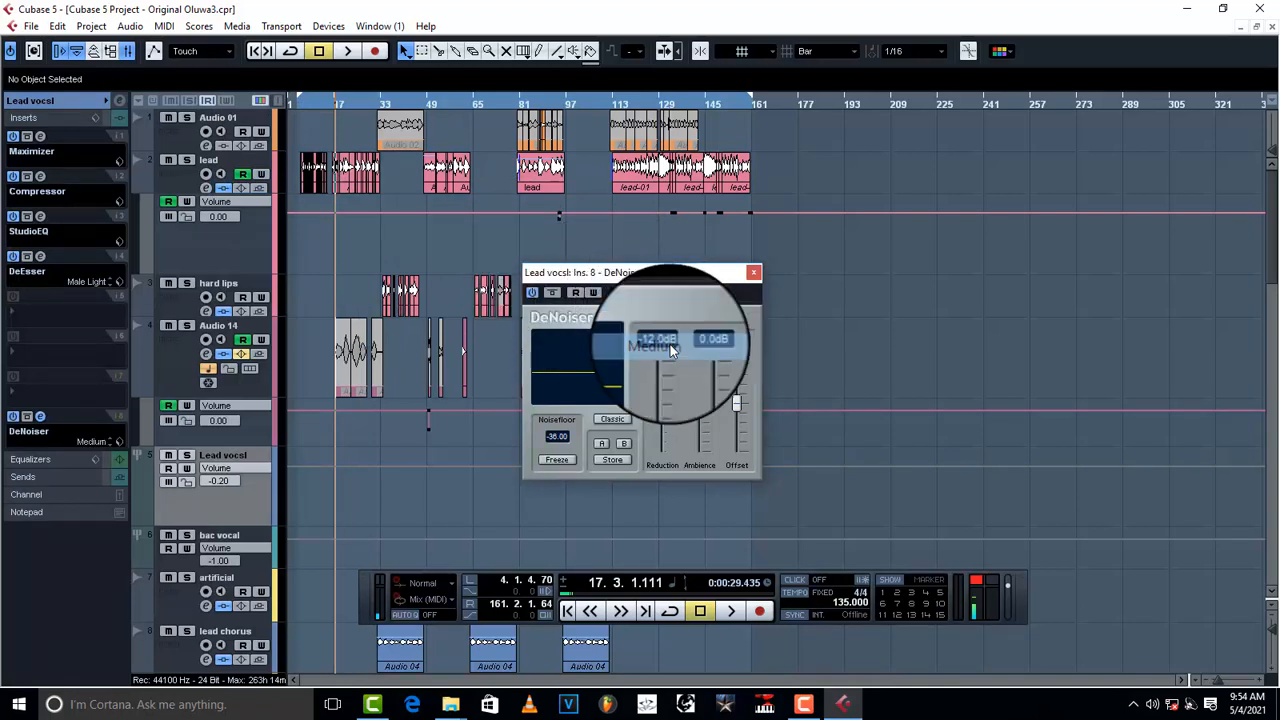
left_click(754, 272)
Raise the Lead vocsl Compressor's make-up gain to 14.0 while listening to playback
key("space")
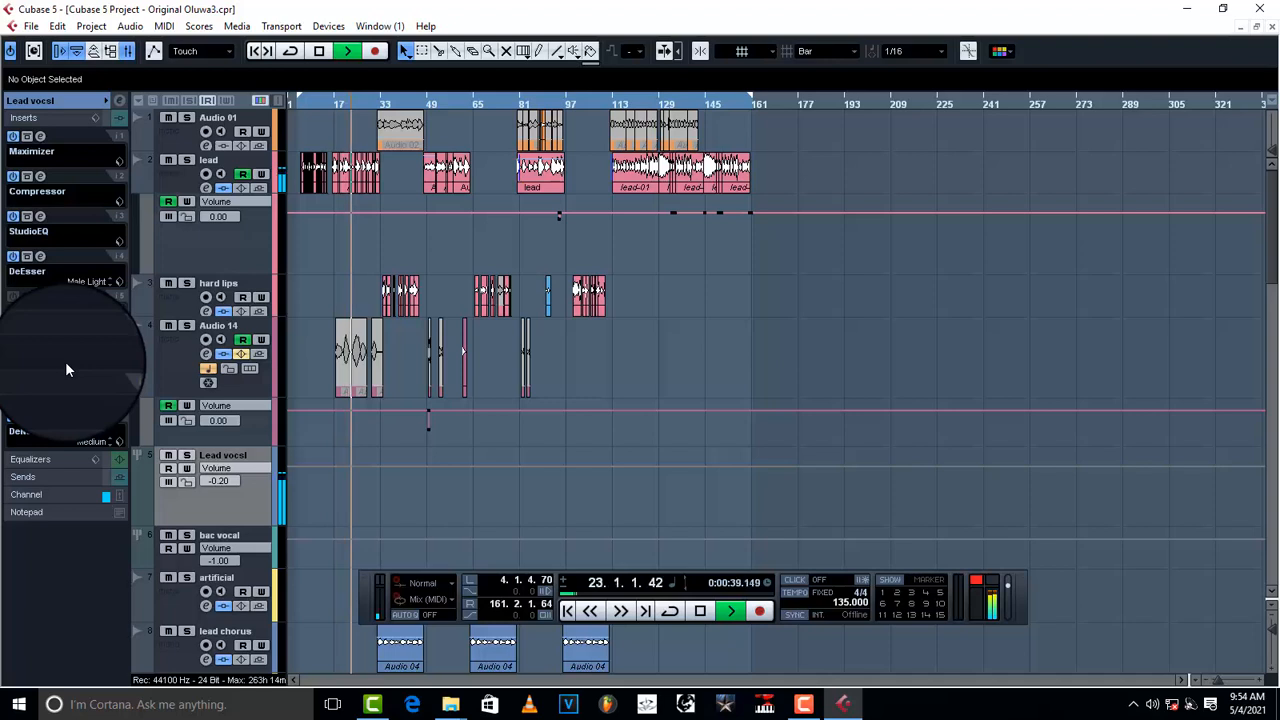
left_click(40, 178)
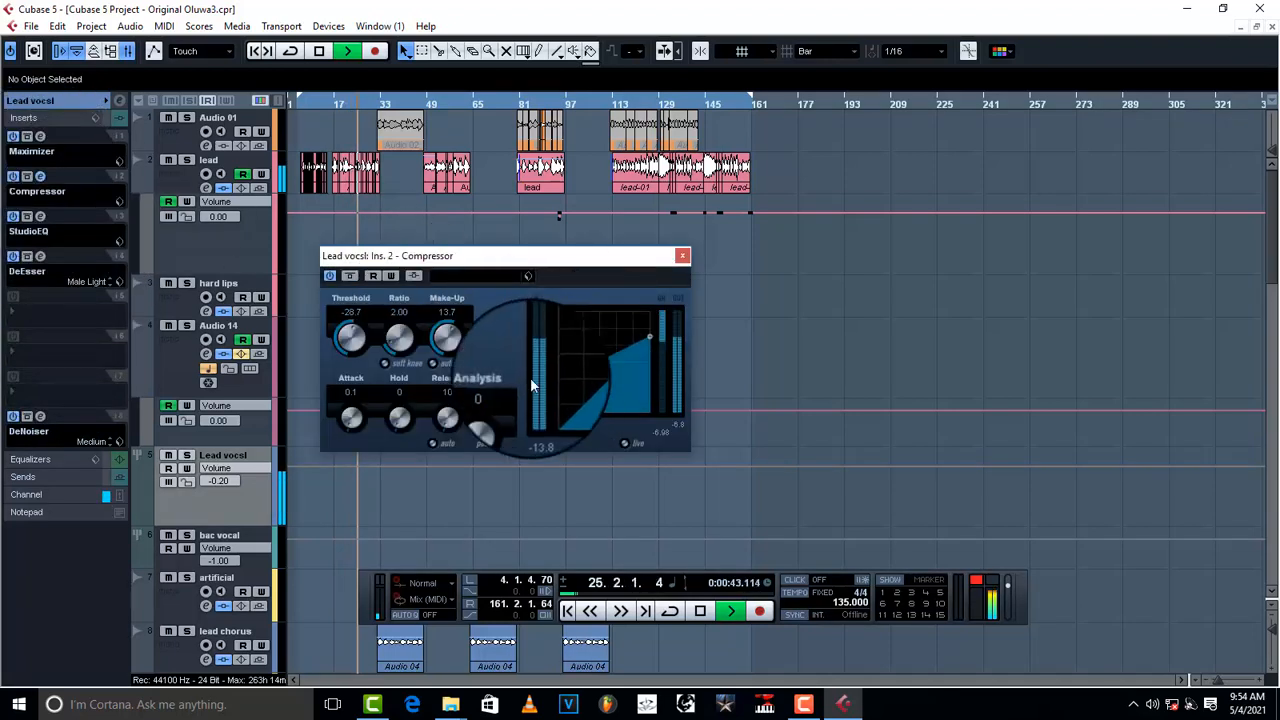
scroll(445, 342, "up", 3)
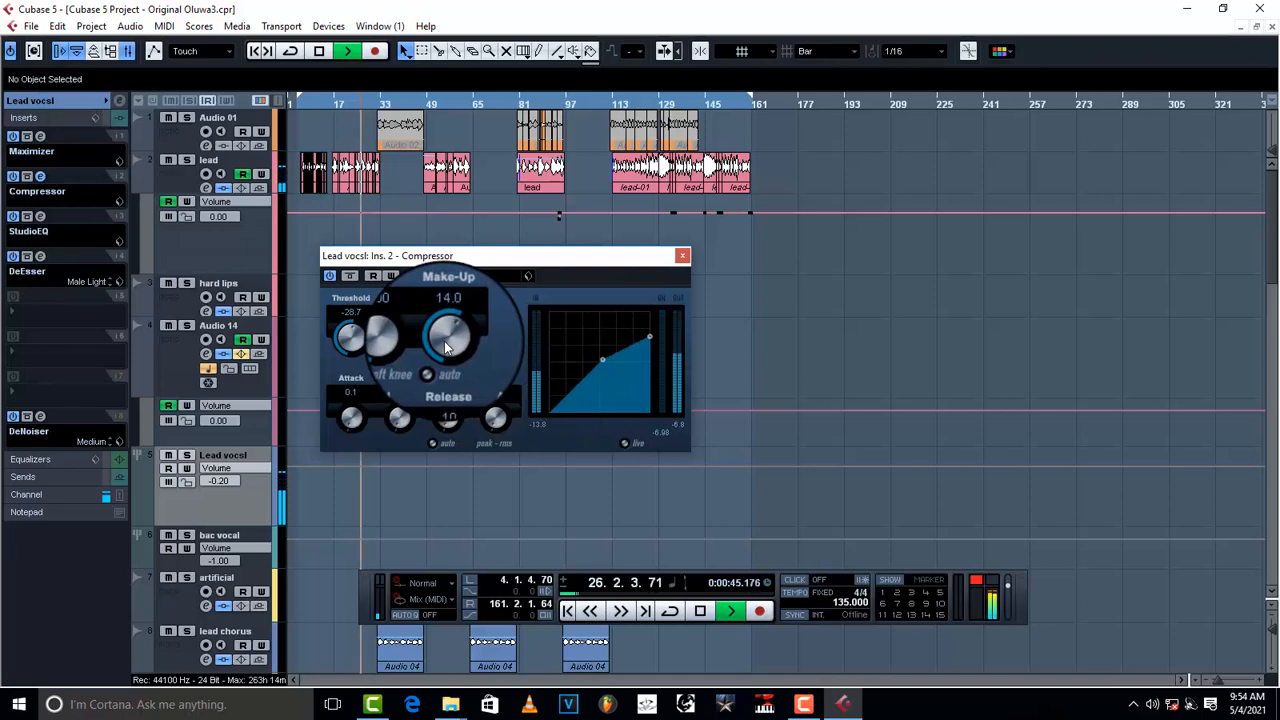
left_click(682, 255)
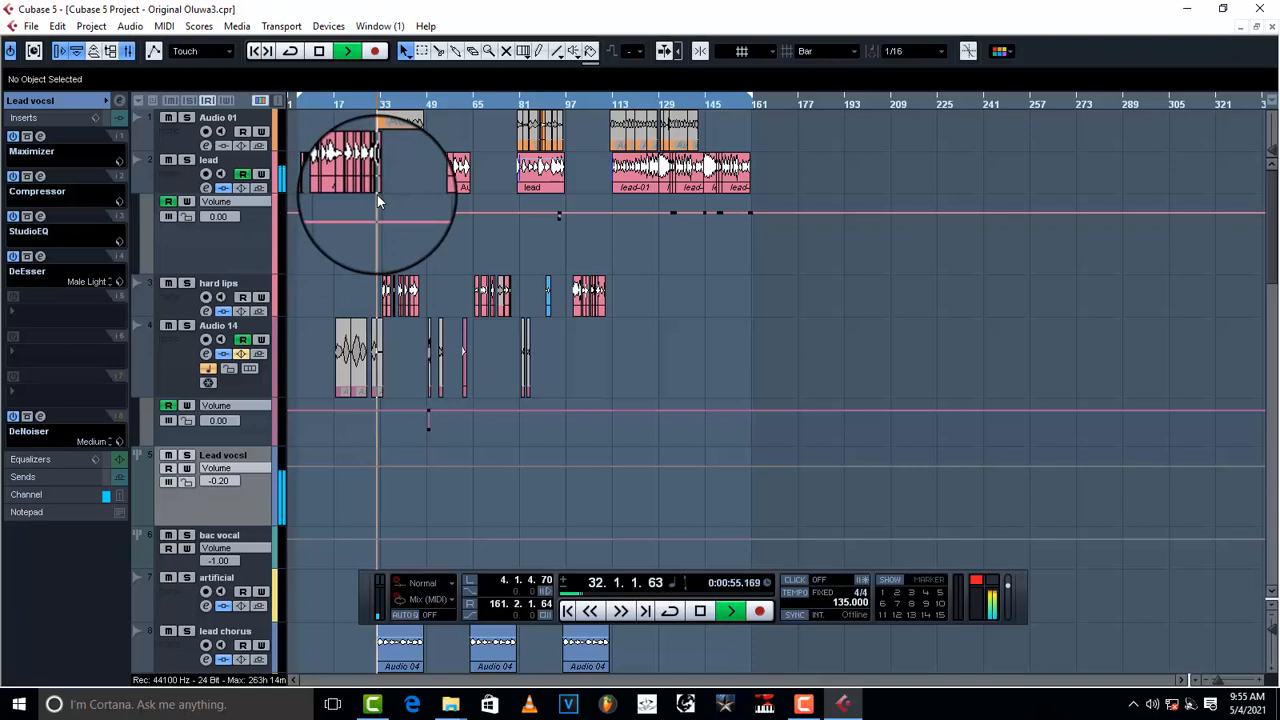
key("space")
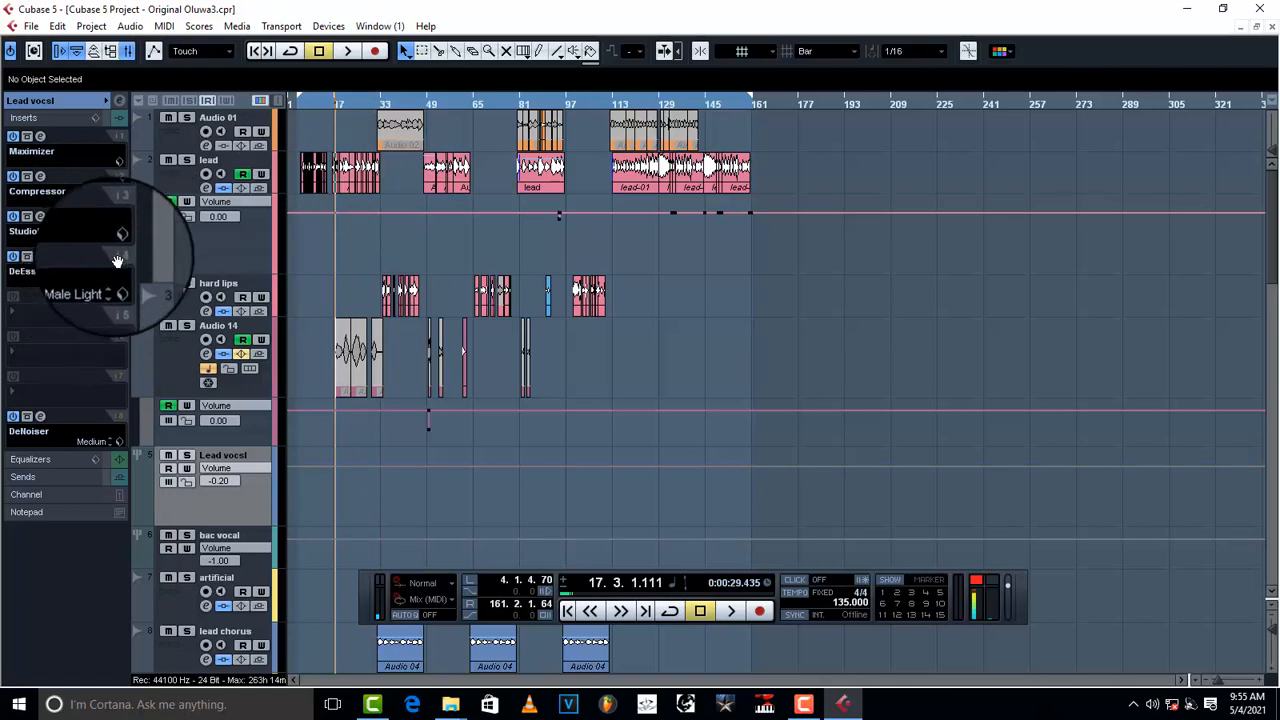
Move the DeEsser to insert slot 5 and add a MultibandCompressor in slot 4
left_click_drag(117, 261, 98, 305)
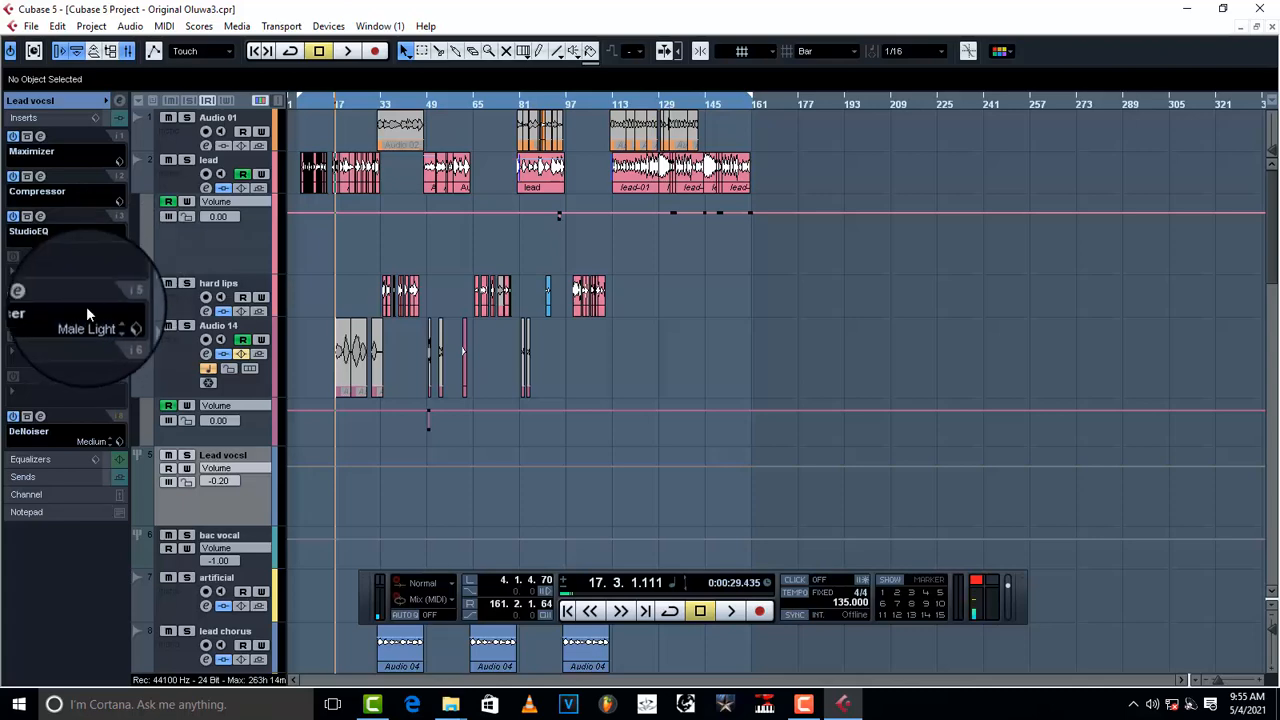
left_click(21, 279)
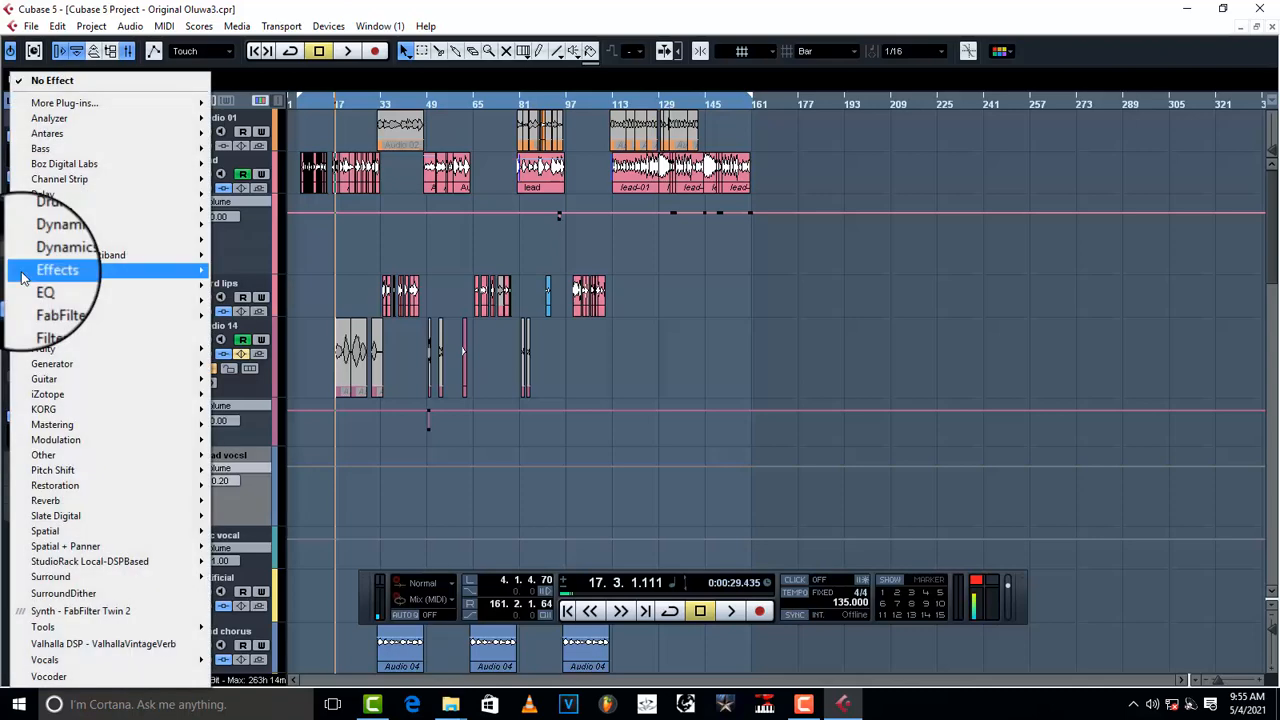
mouse_move(78, 248)
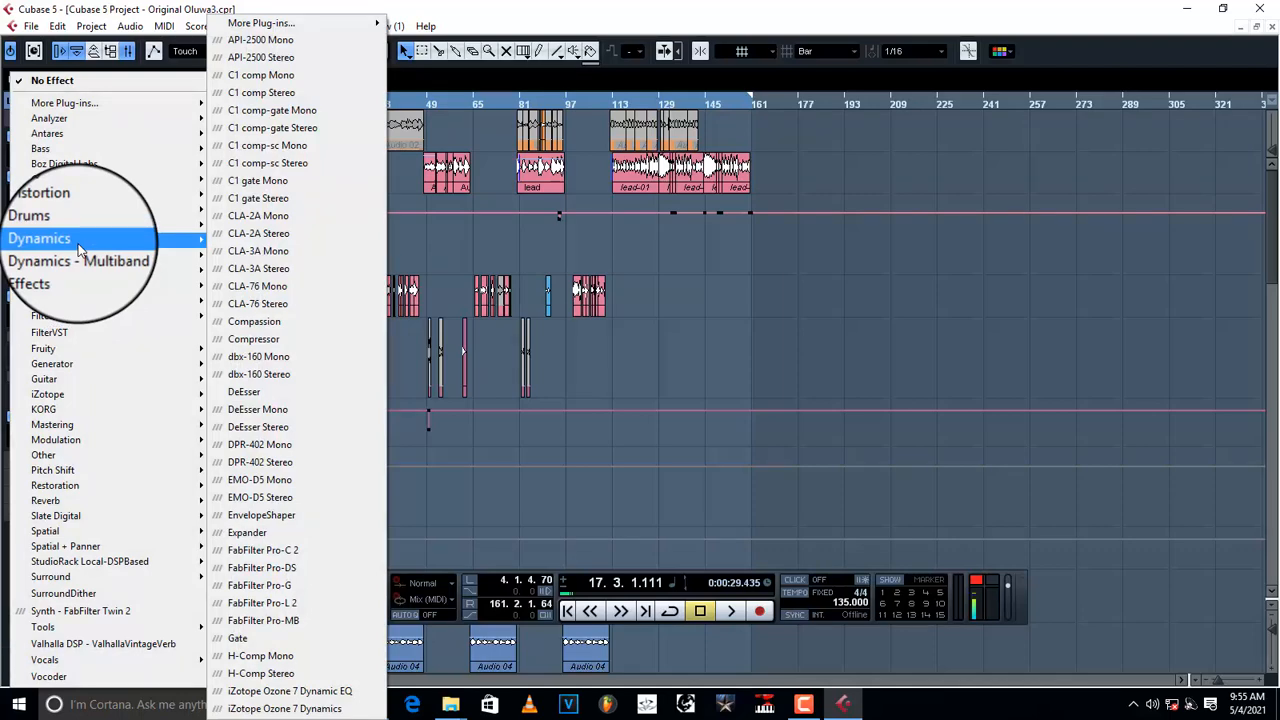
mouse_move(328, 31)
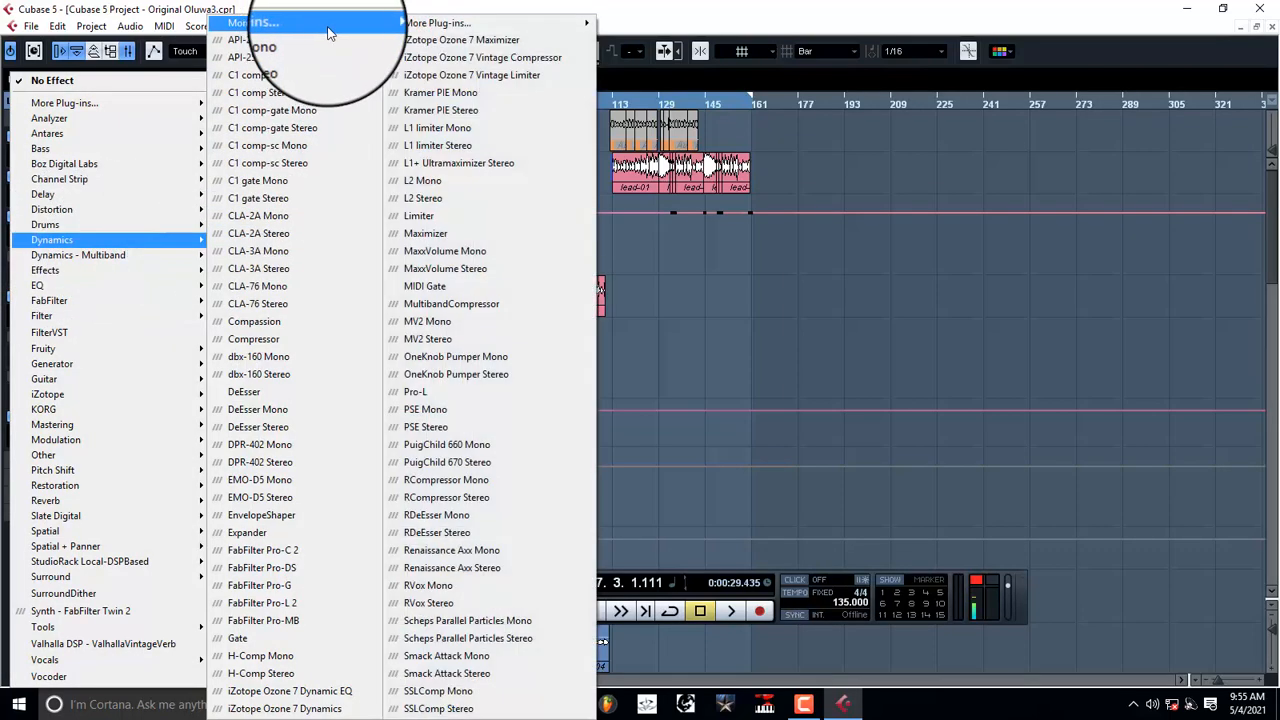
left_click(523, 302)
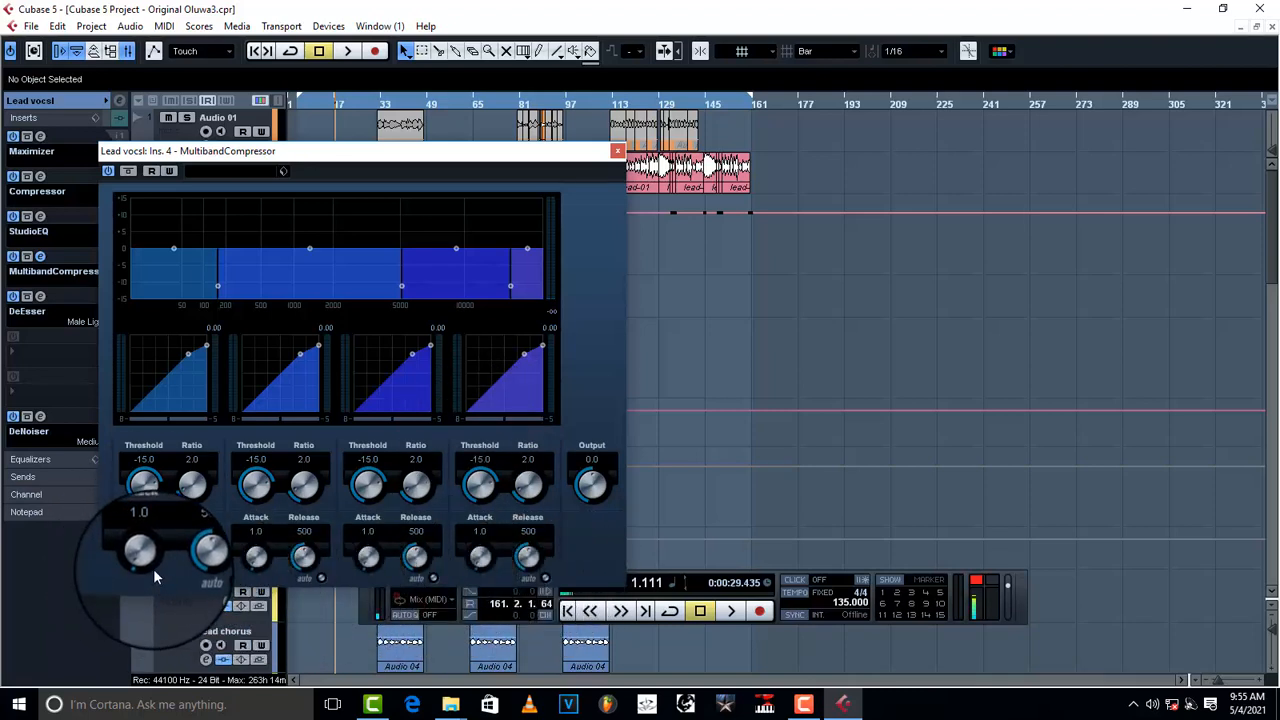
Bypass the three lower bands of the MultibandCompressor, leaving only the highest band active
left_click(149, 418)
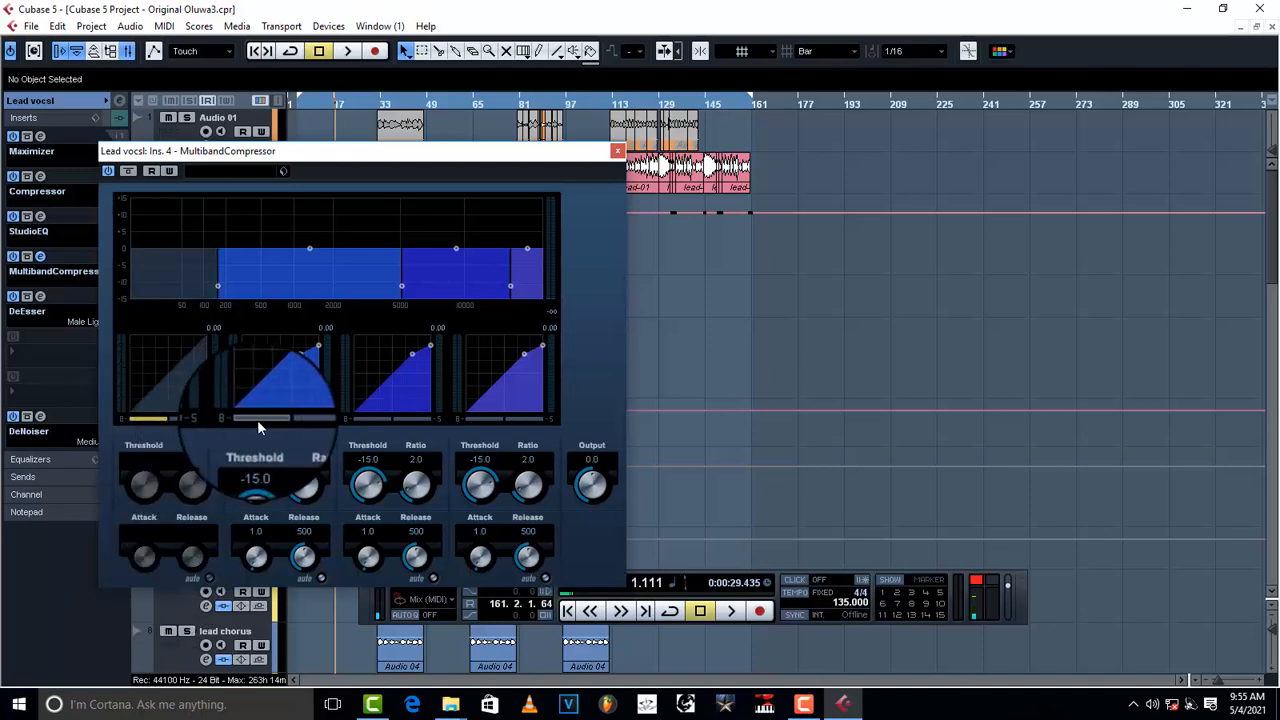
left_click(300, 419)
left_click(410, 419)
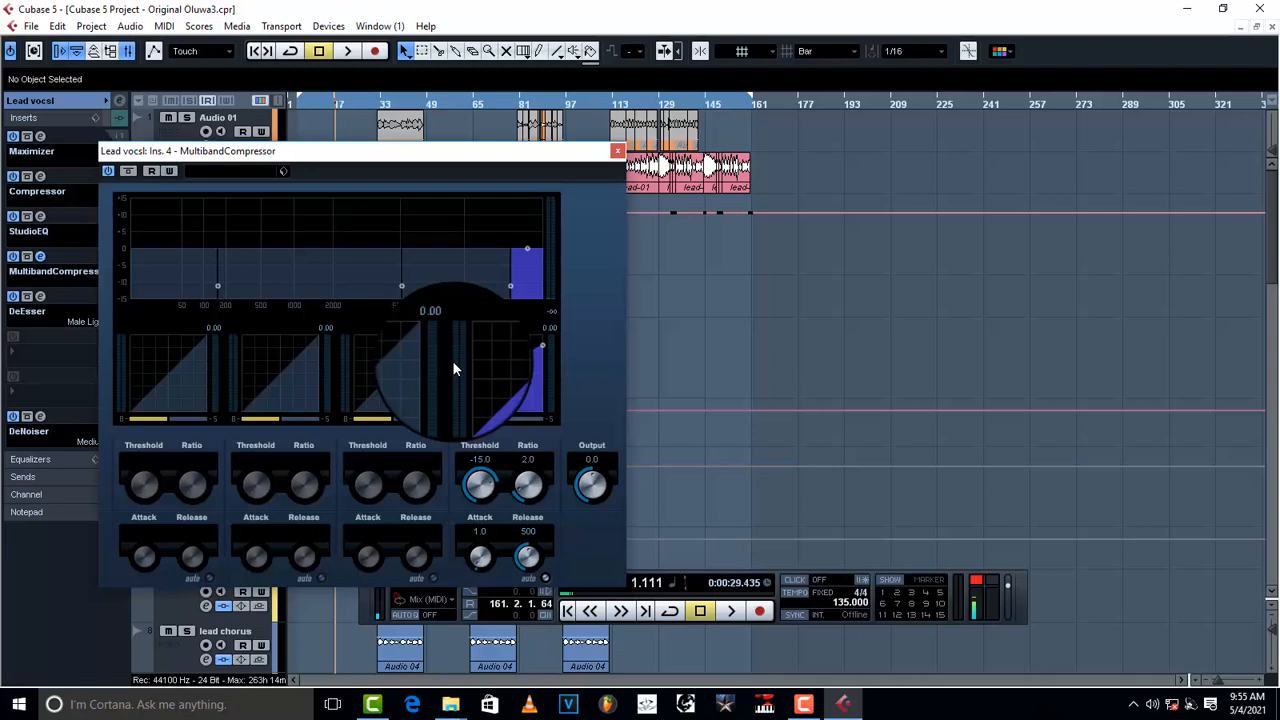
Boost the MultibandCompressor's highest band to about +5 dB and audition the change during playback
key("space")
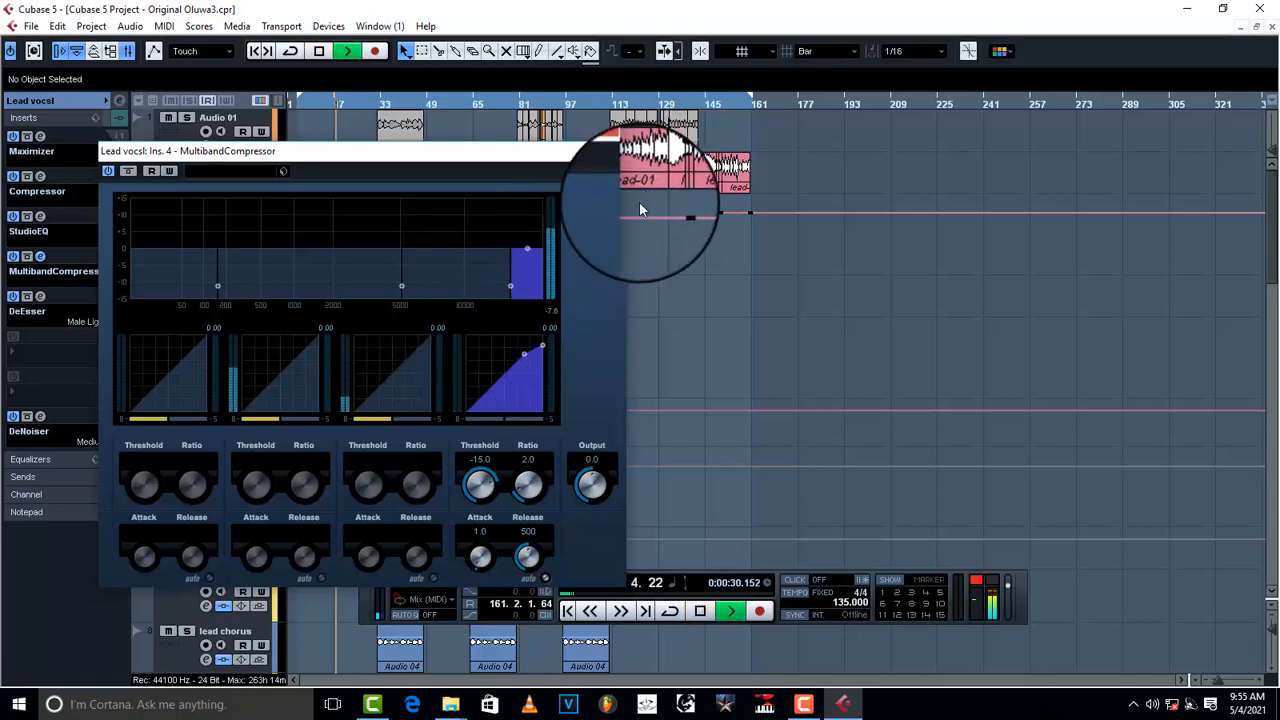
mouse_move(525, 251)
left_mouse_down()
mouse_move(527, 213)
mouse_move(527, 230)
left_mouse_up()
key("space")
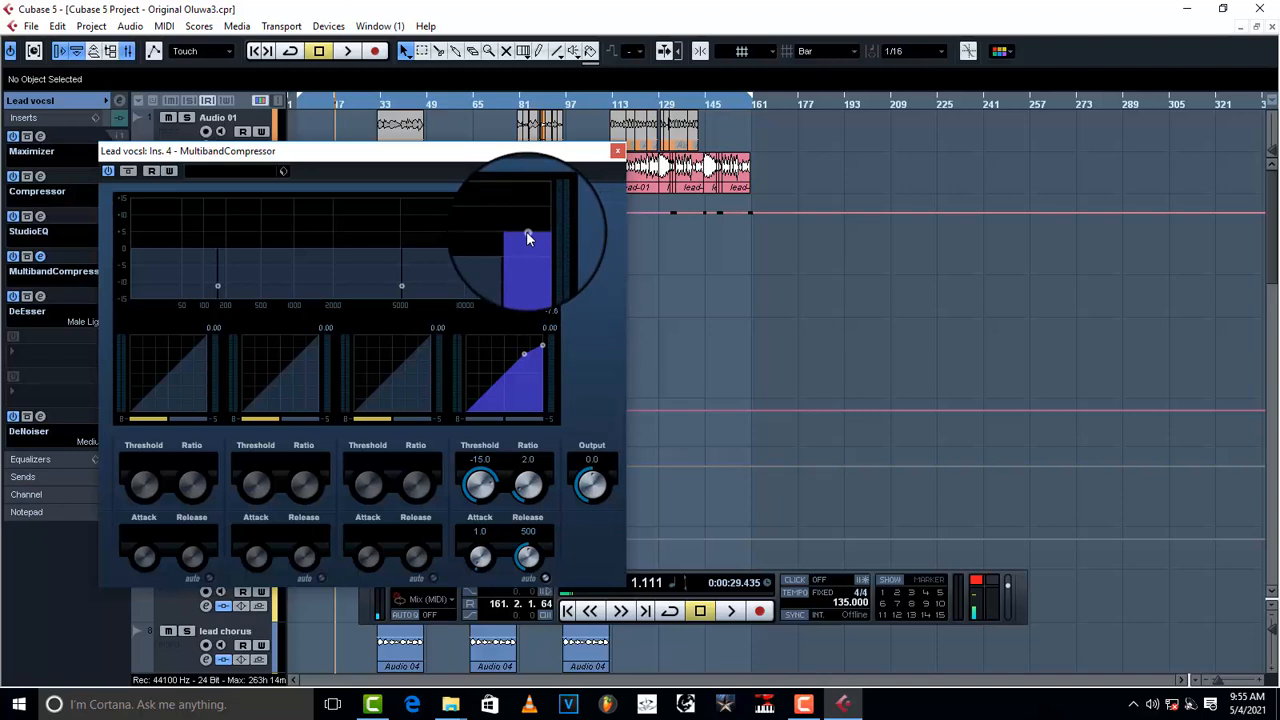
key("space")
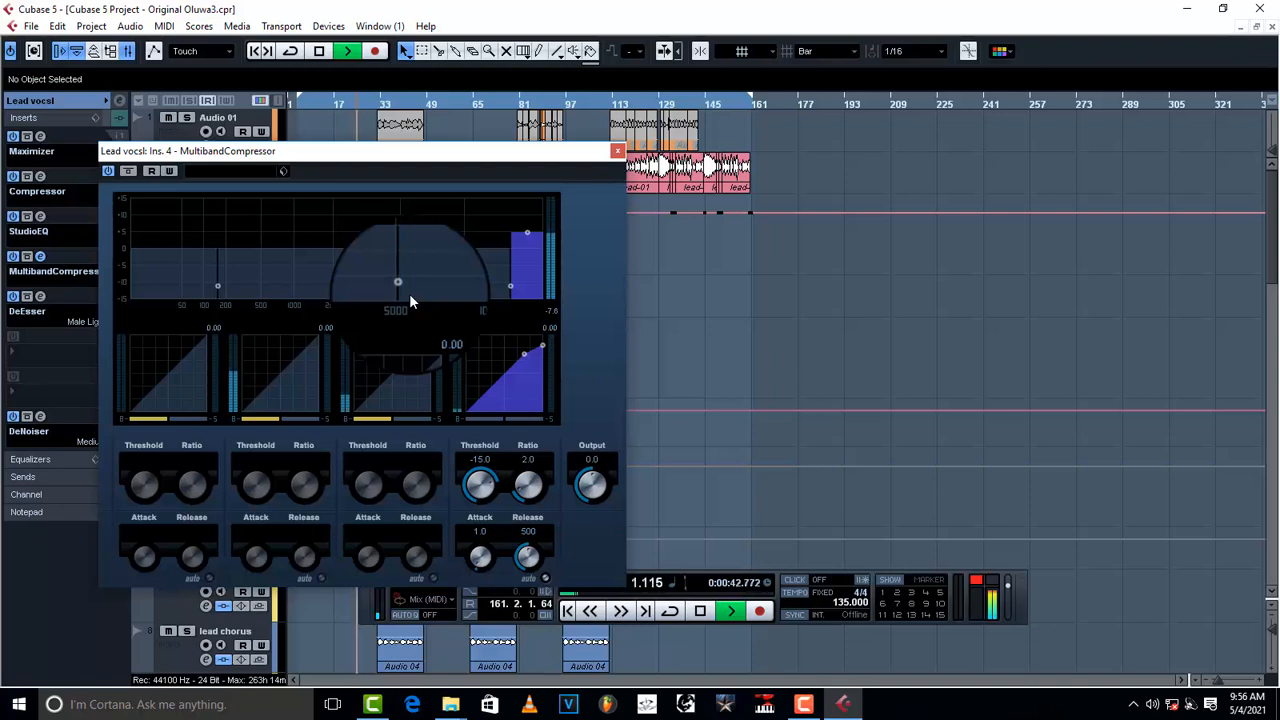
key("space")
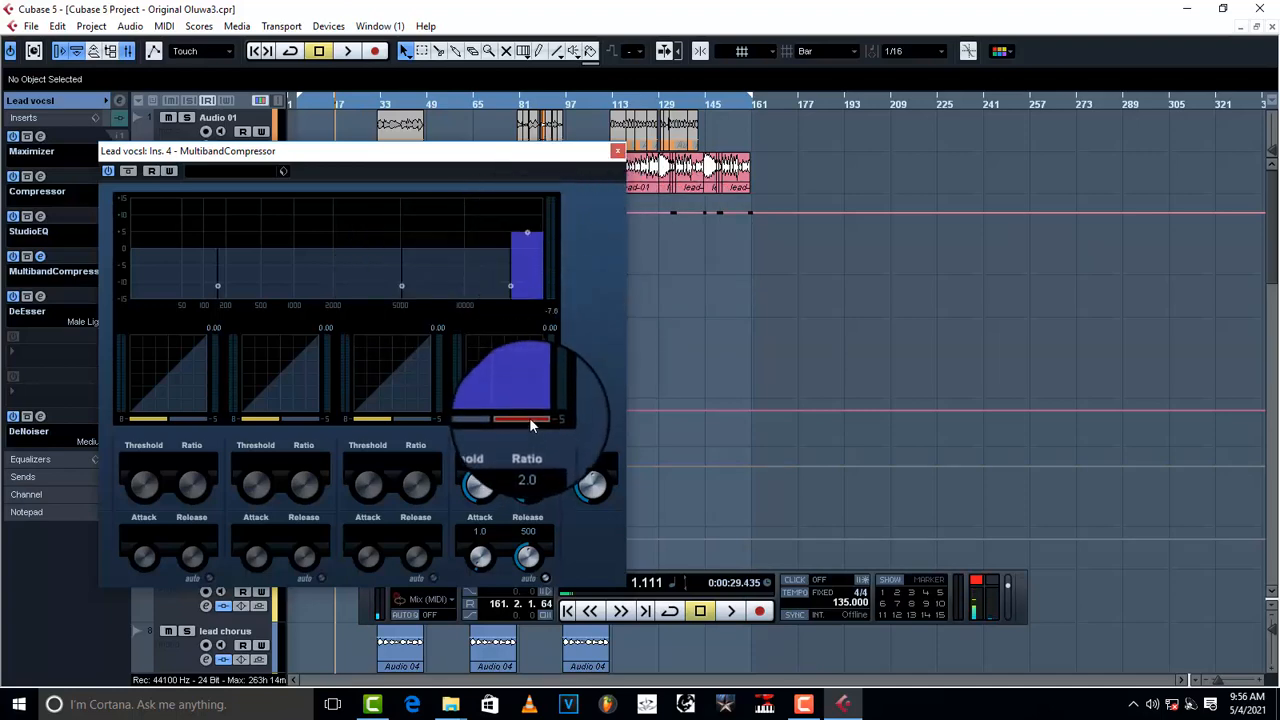
Solo the Lead vocsl track and start playback to listen to the MultibandCompressor's highest band
left_click_drag(440, 158, 572, 107)
left_click(186, 455)
key("space")
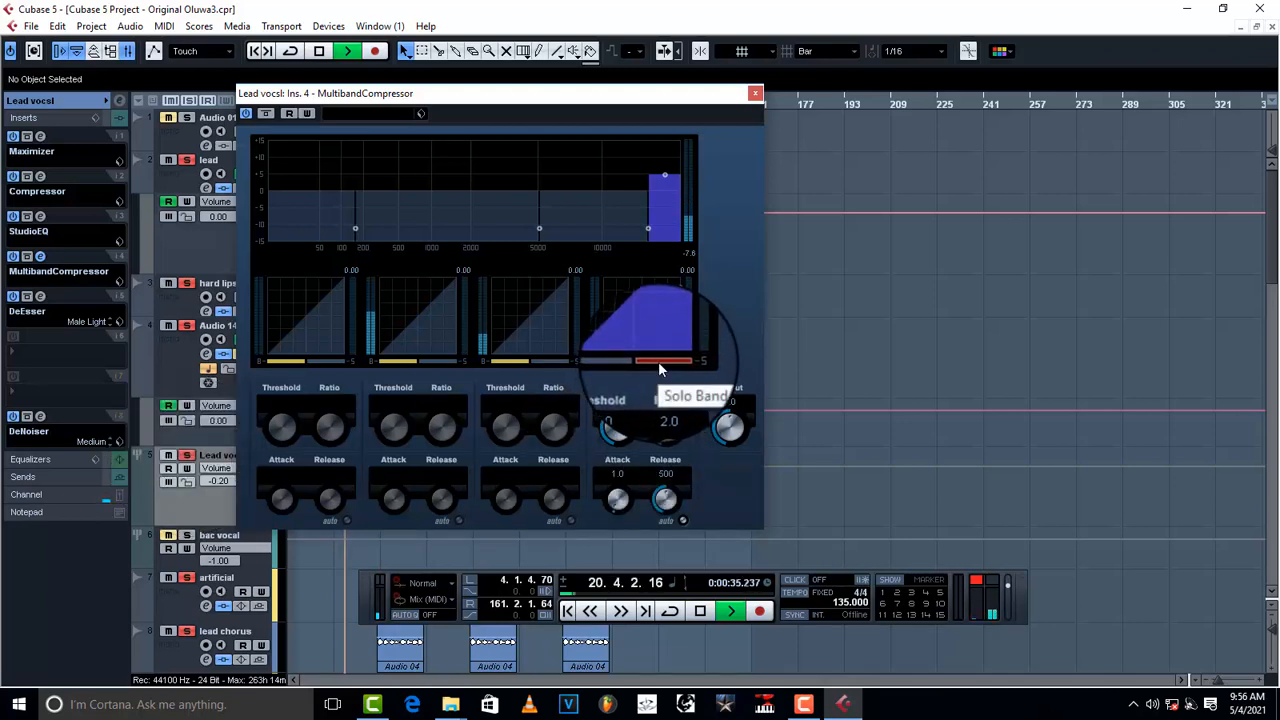
Unsolo the MultibandCompressor's highest band and audition the lead vocals in playback before closing the plug-in
key("space")
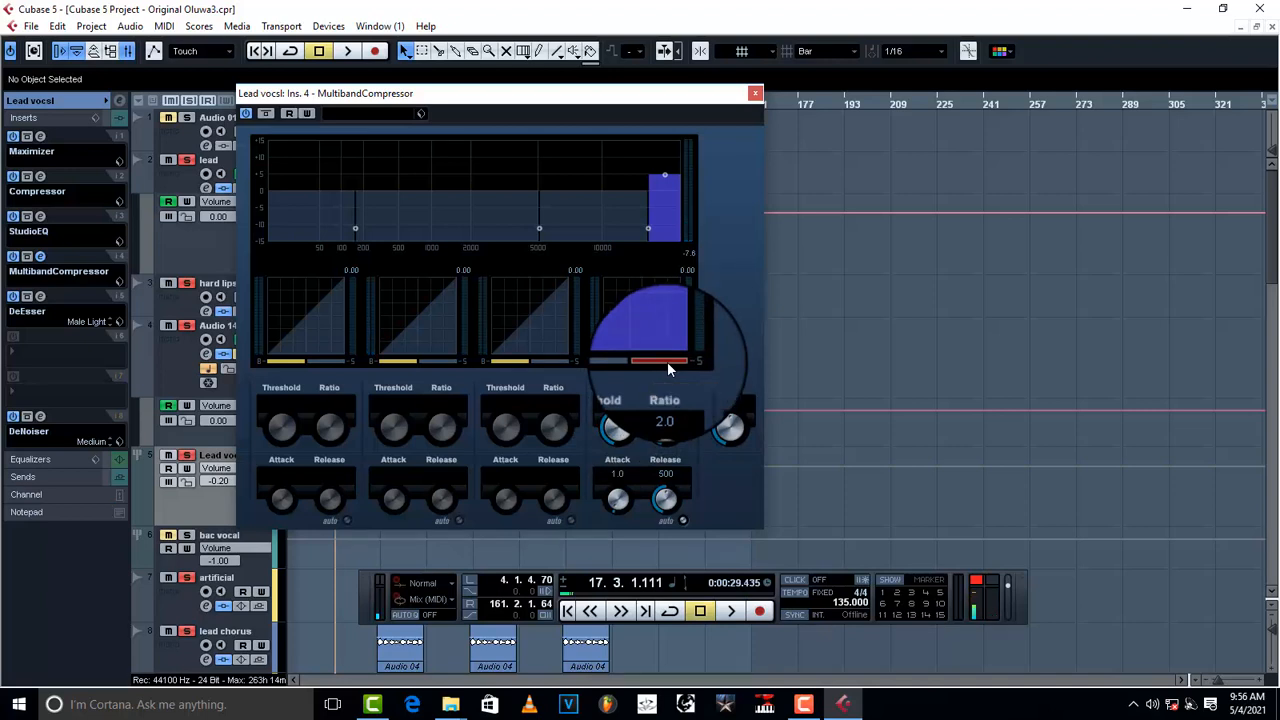
left_click(665, 361)
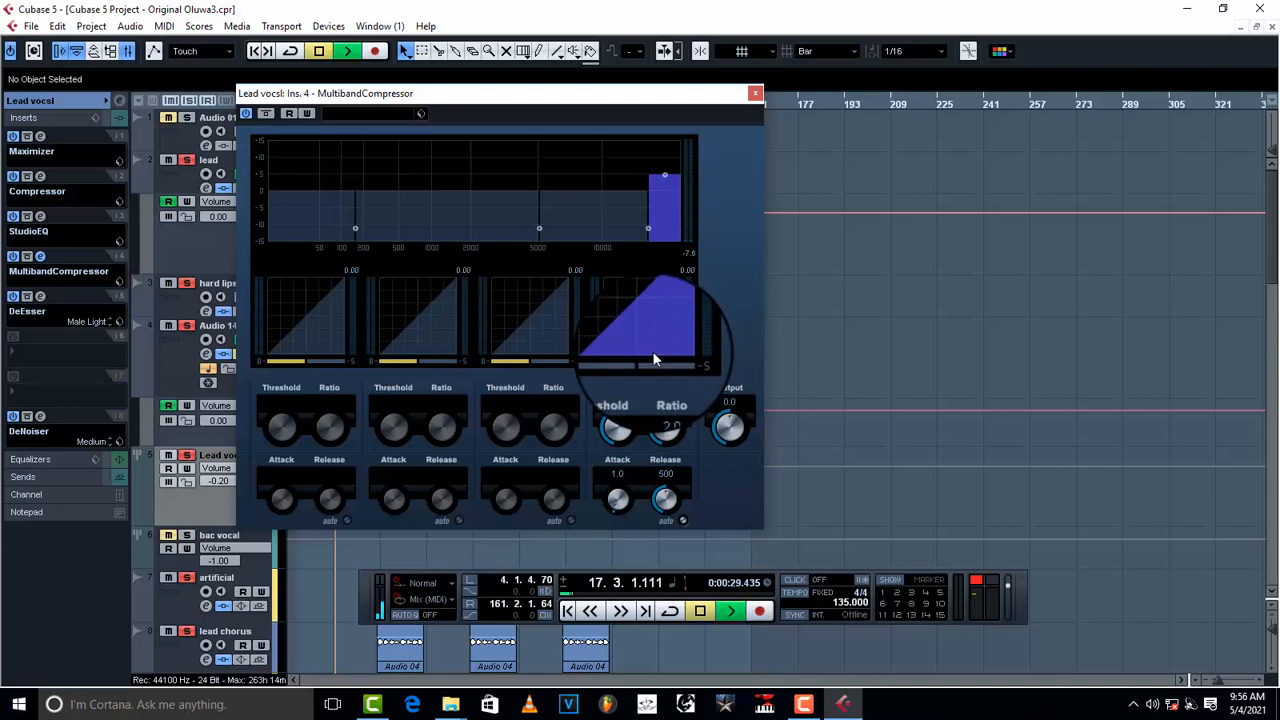
key("space")
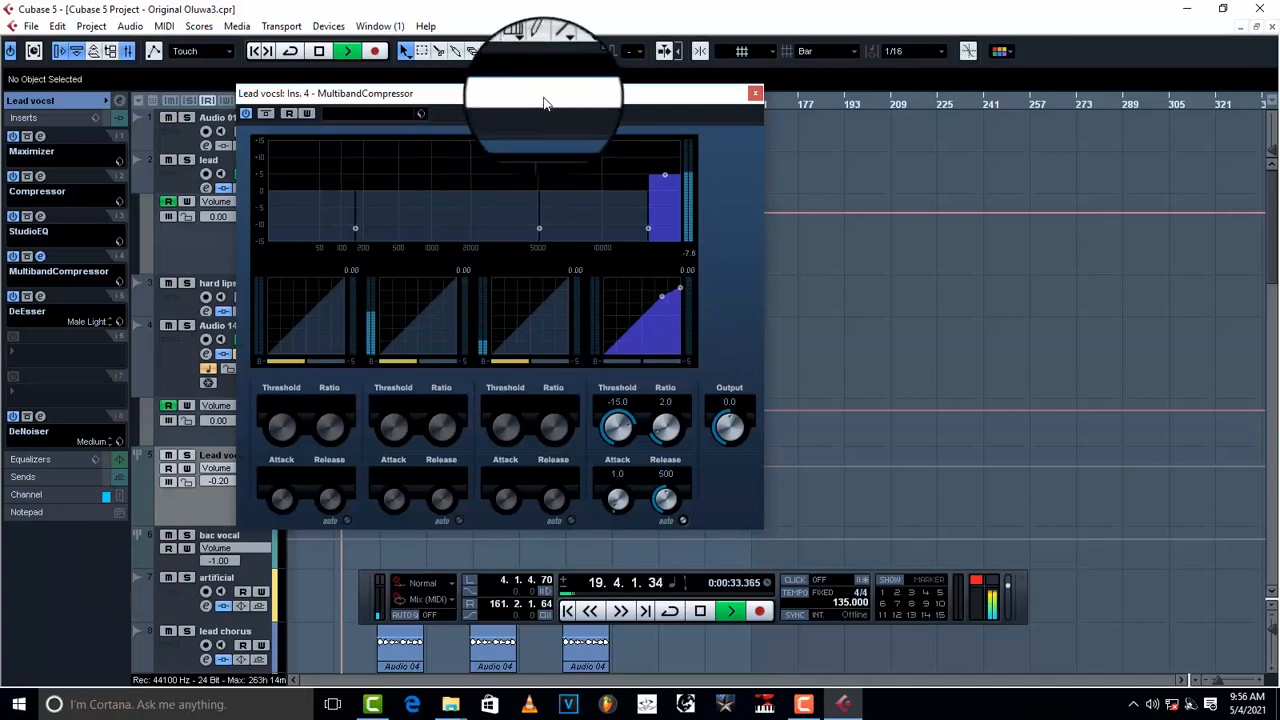
left_click_drag(546, 100, 504, 119)
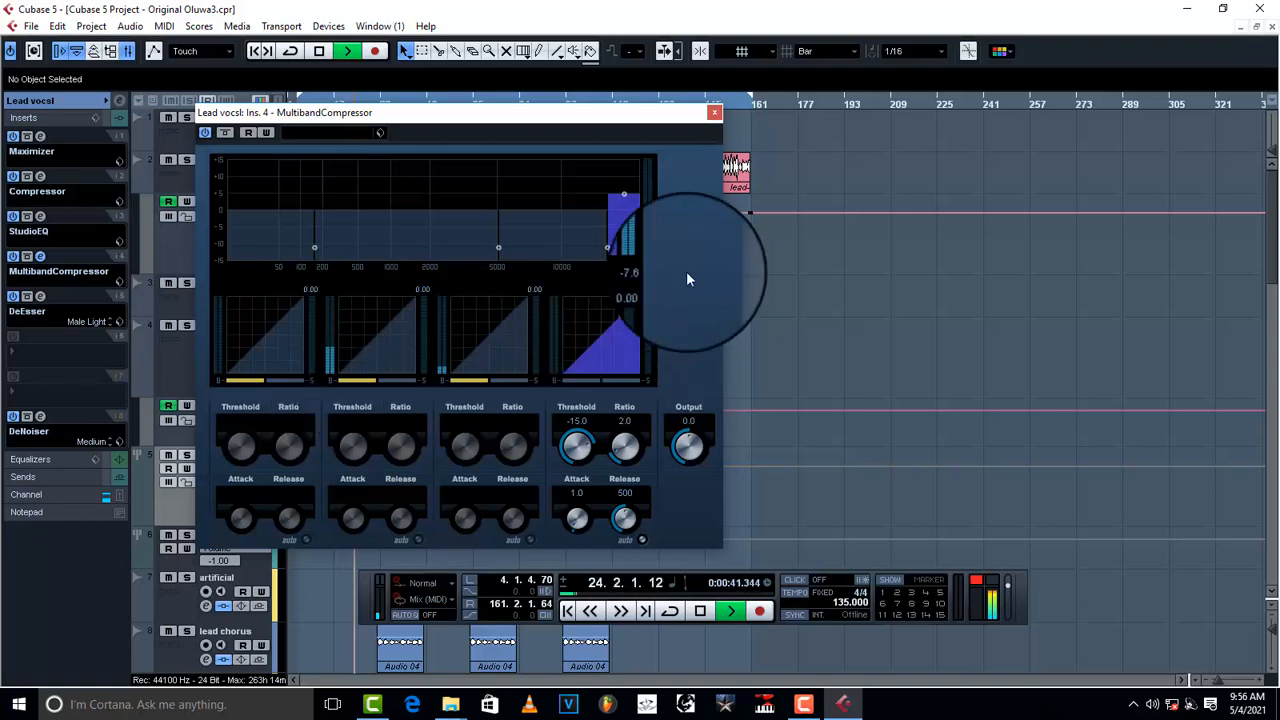
key("space")
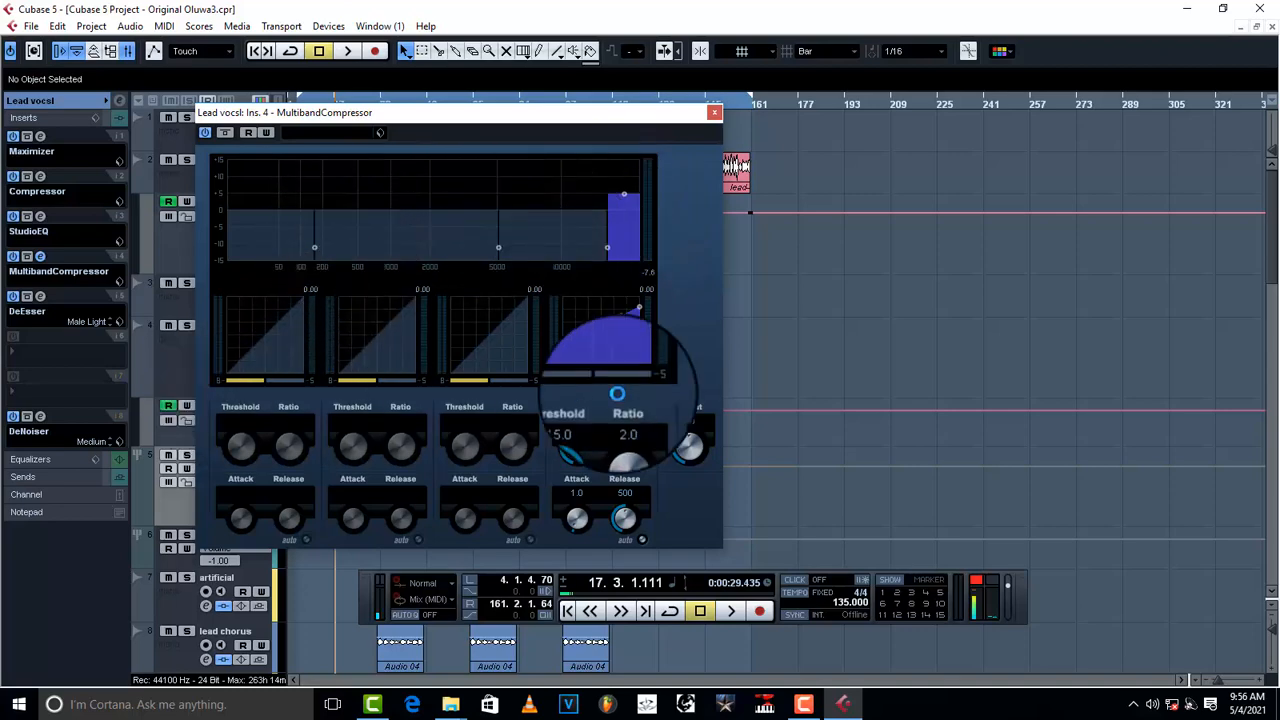
left_click(712, 112)
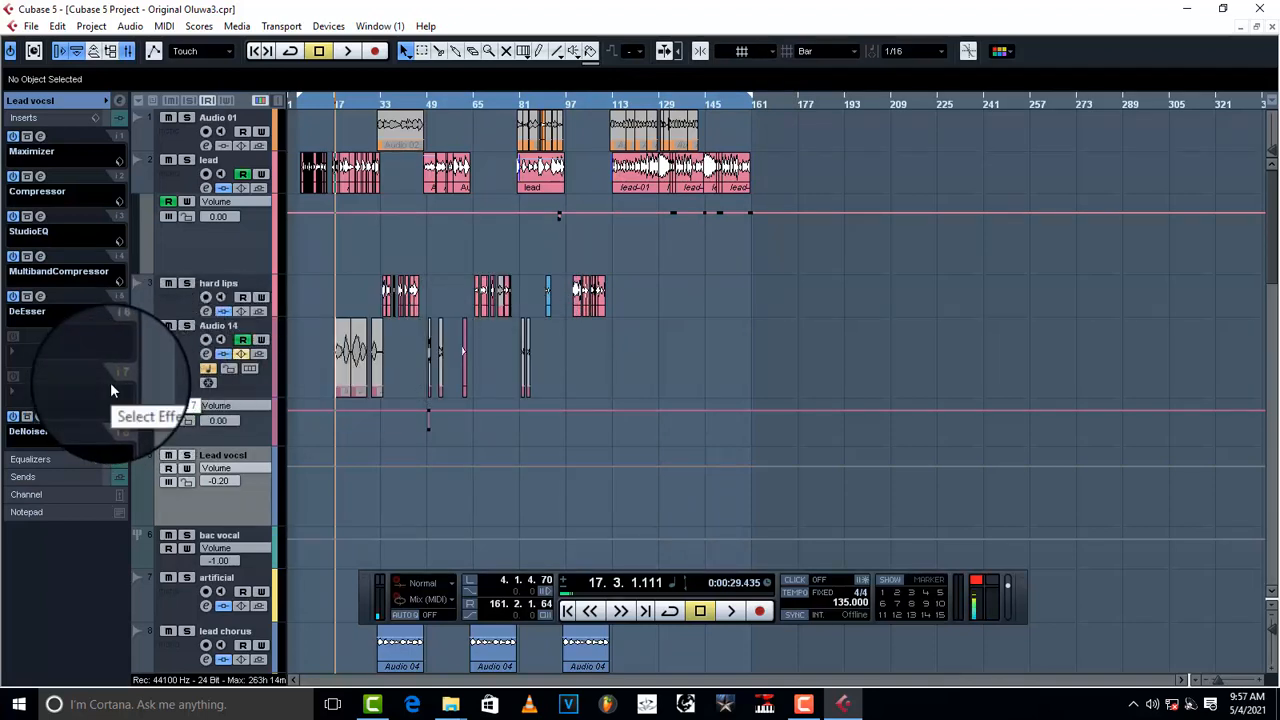
Audition the Lead vocsl channel equalizer's band 2 with a 23.0 boost at 506 Hz, and bring its gain down to -3.8
left_click(120, 103)
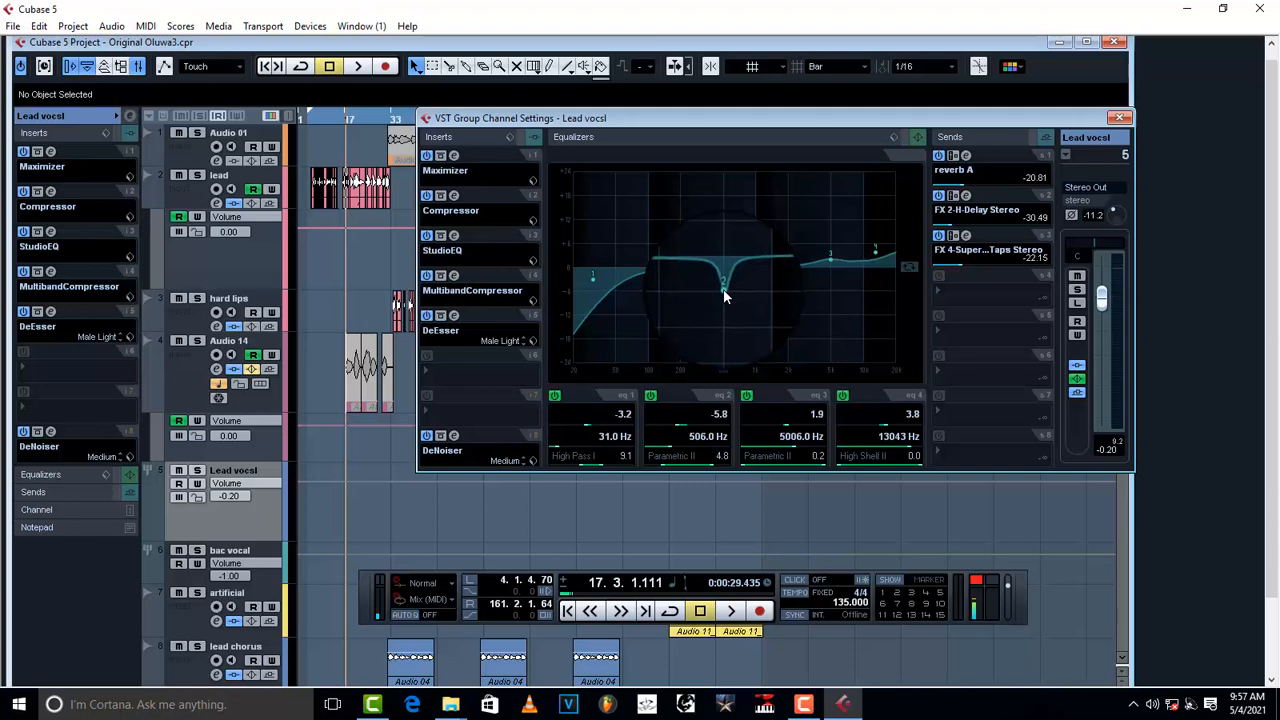
left_click_drag(723, 289, 725, 181)
key("space")
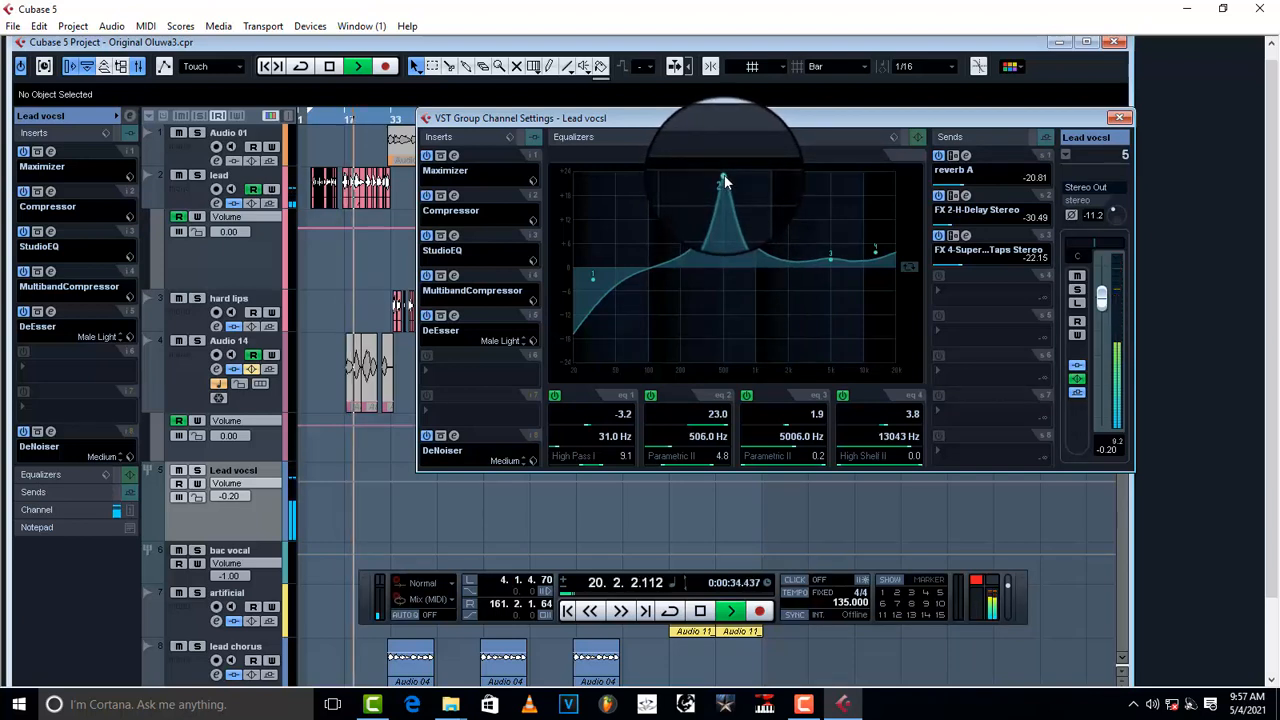
key("space")
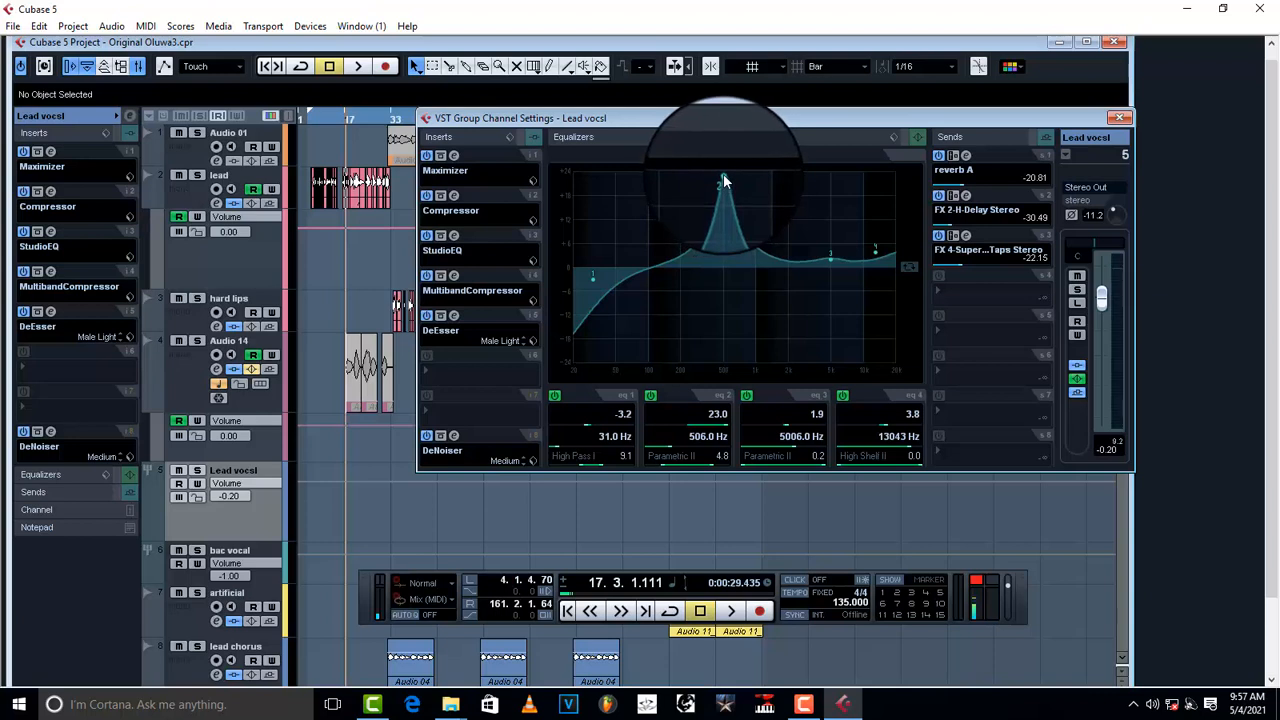
left_click_drag(725, 183, 727, 289)
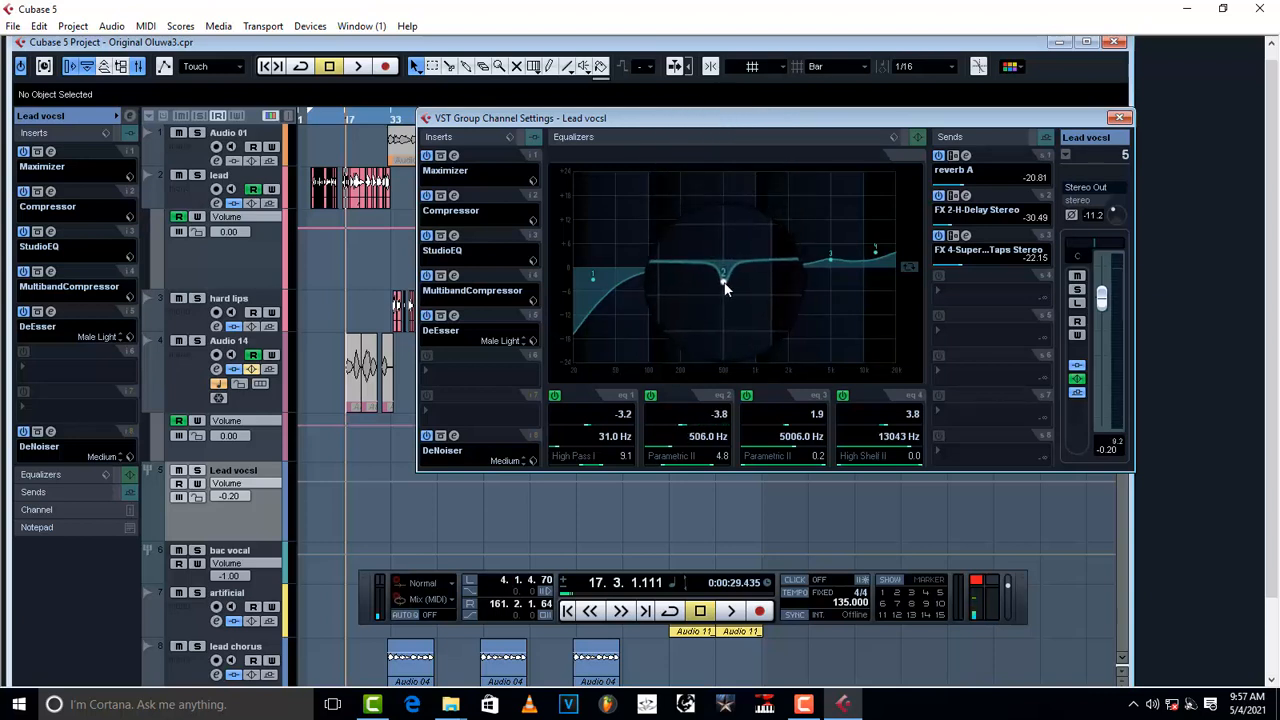
Check the StudioEQ insert on Lead vocsl and fine-tune channel EQ band 2 to -3.4 at 497 Hz during playback
left_click(454, 236)
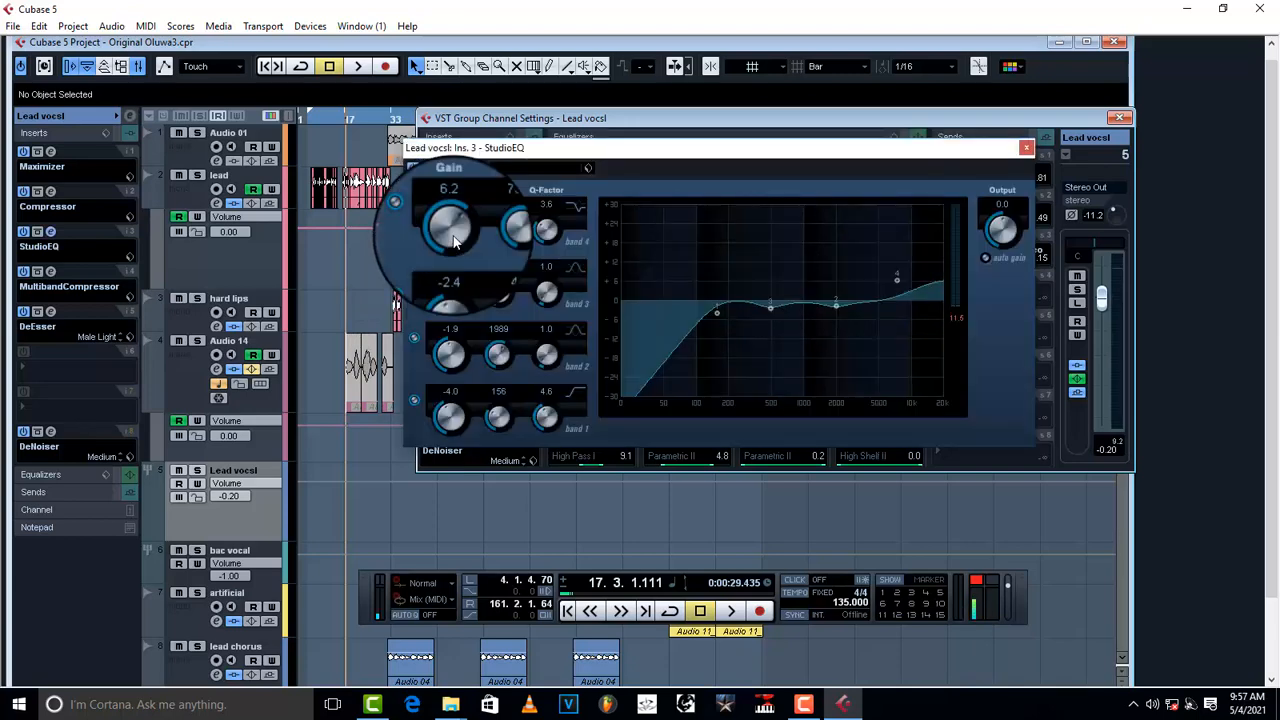
left_click(1026, 147)
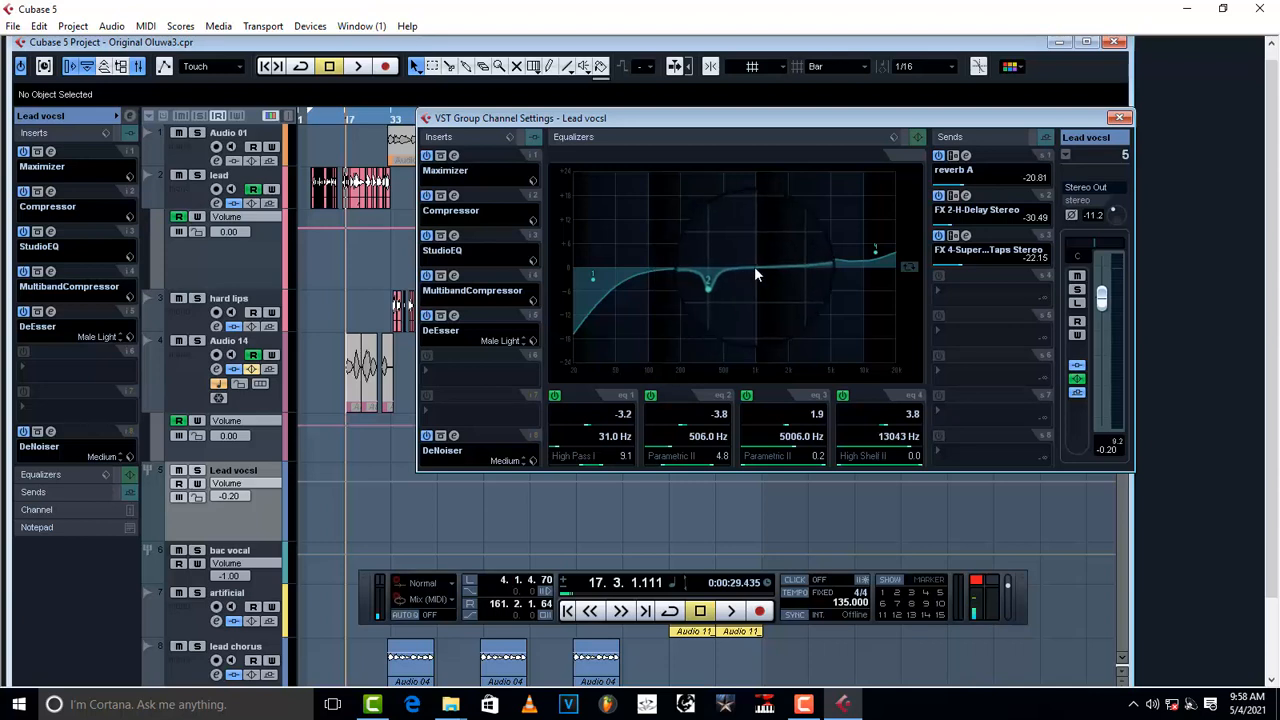
left_click_drag(724, 283, 726, 289)
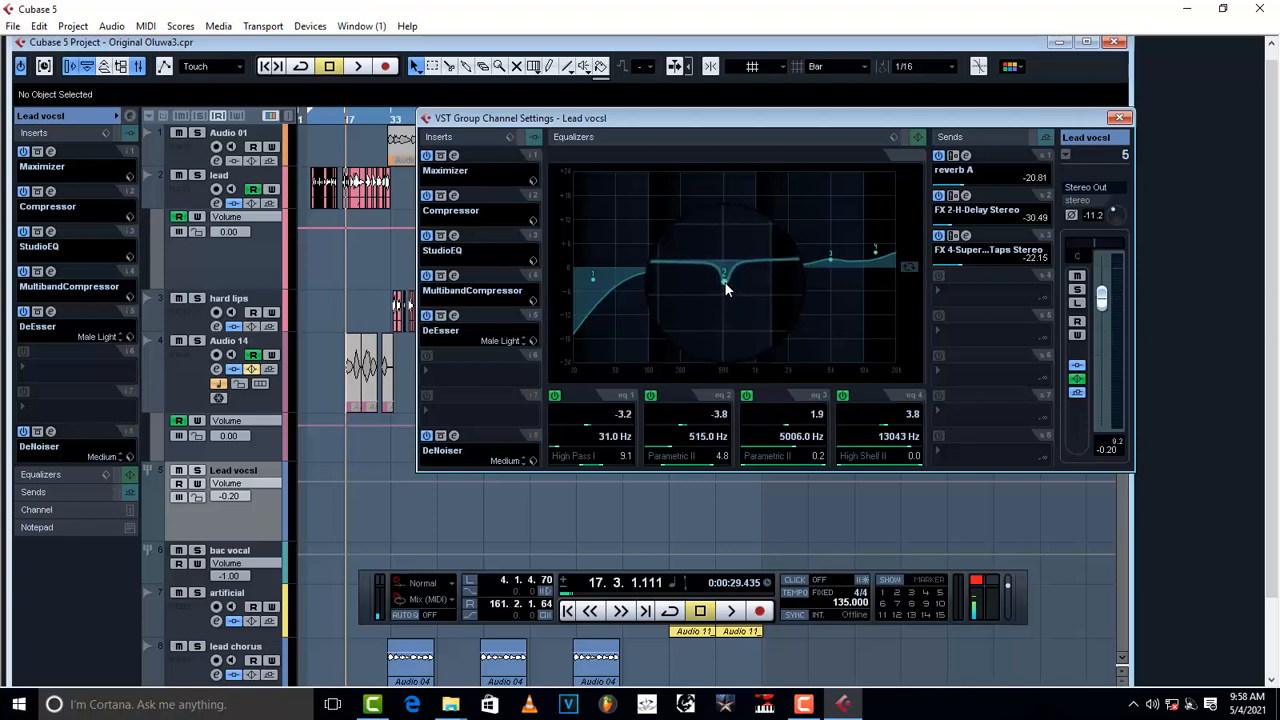
key("space")
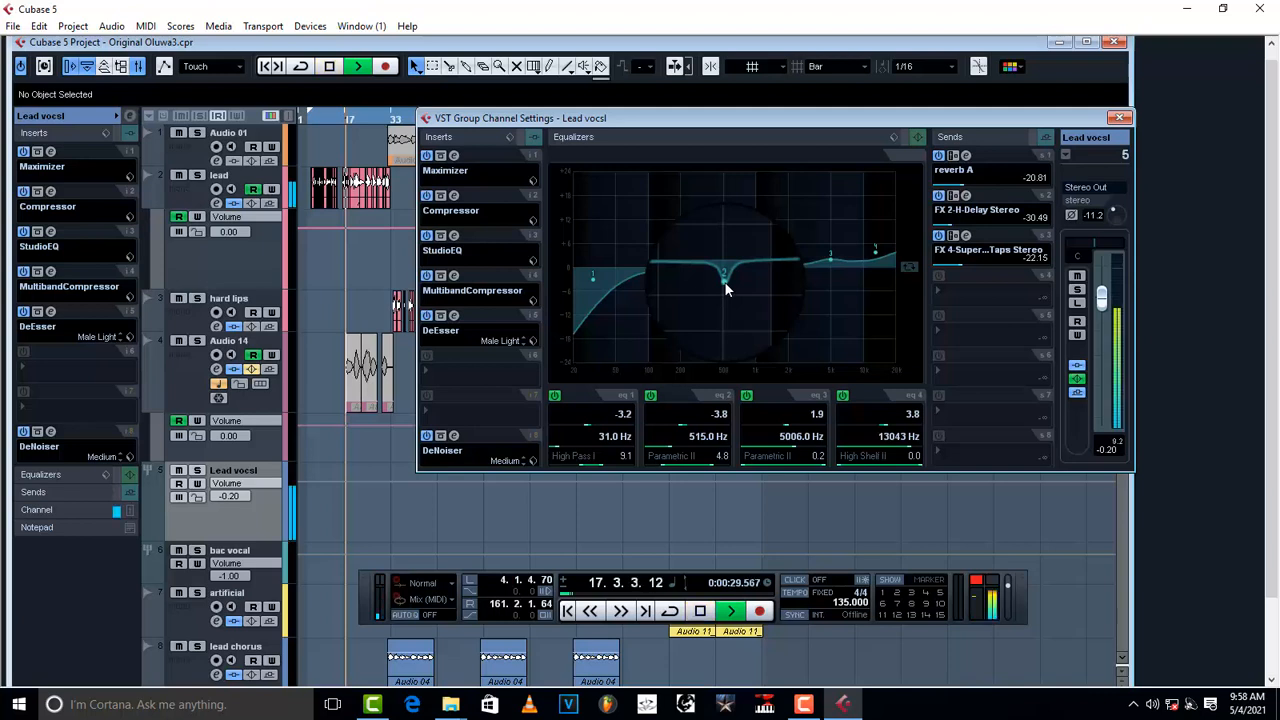
left_click_drag(726, 284, 725, 280)
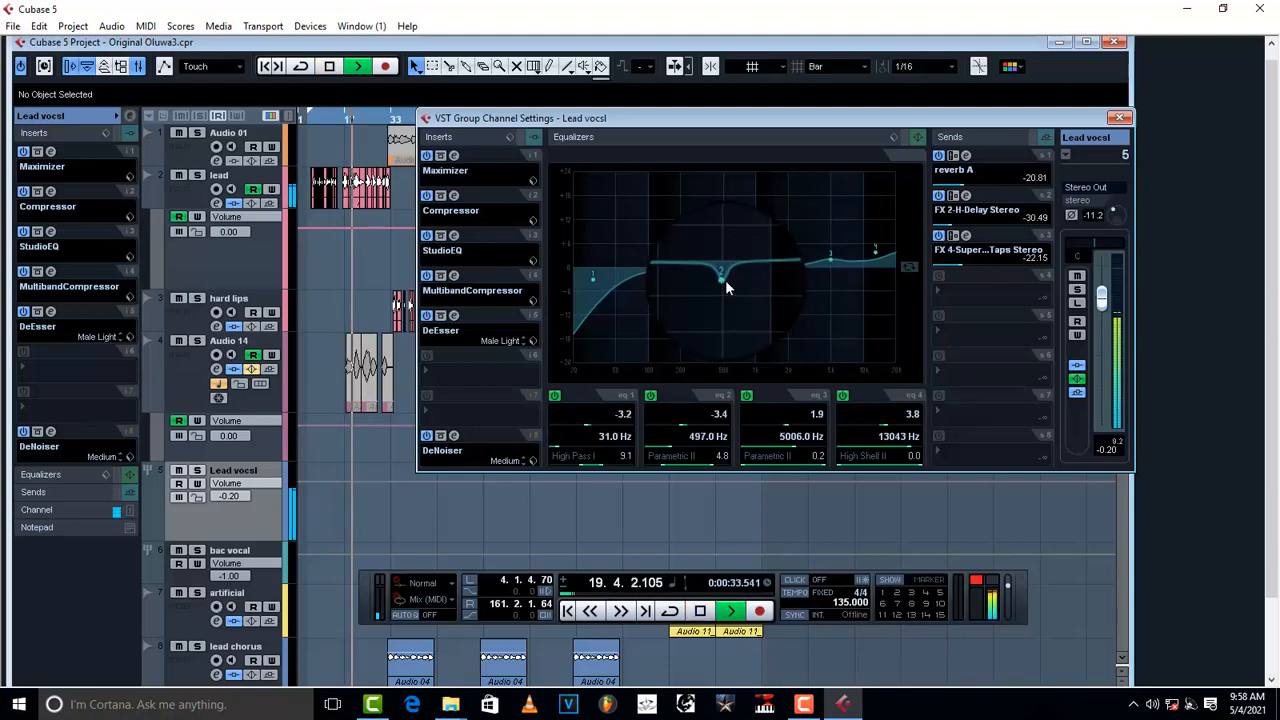
key("space")
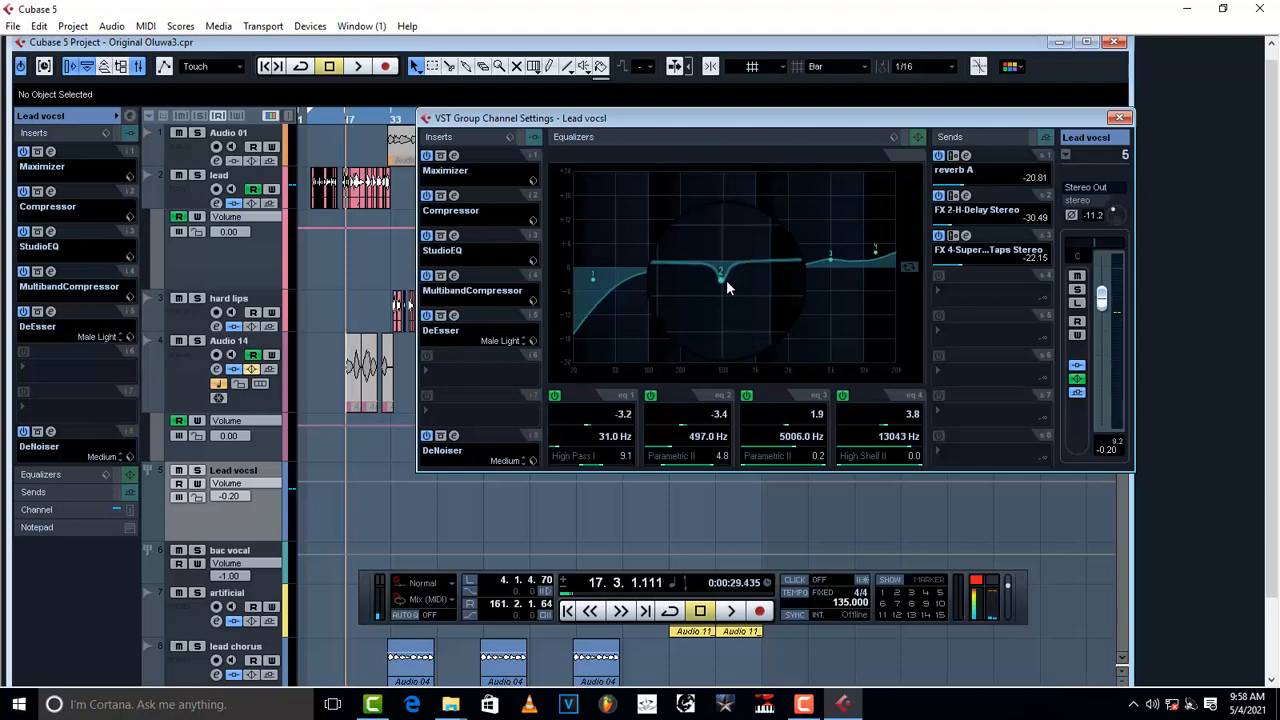
Set channel EQ band 3 to 2.6 at 4921 Hz and band 4 to 12391 Hz, and audition the vocals
mouse_move(833, 281)
left_mouse_down()
mouse_move(831, 254)
mouse_move(831, 314)
mouse_move(831, 262)
left_mouse_up()
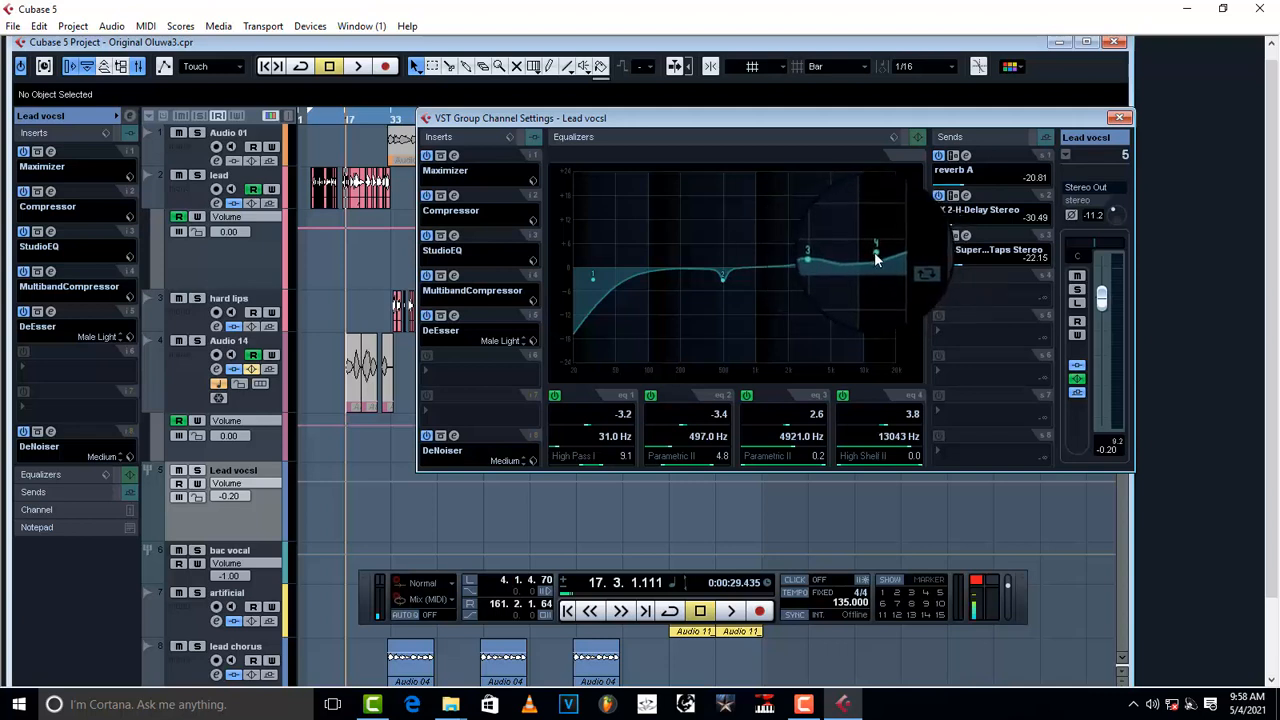
left_click_drag(876, 252, 873, 255)
key("space")
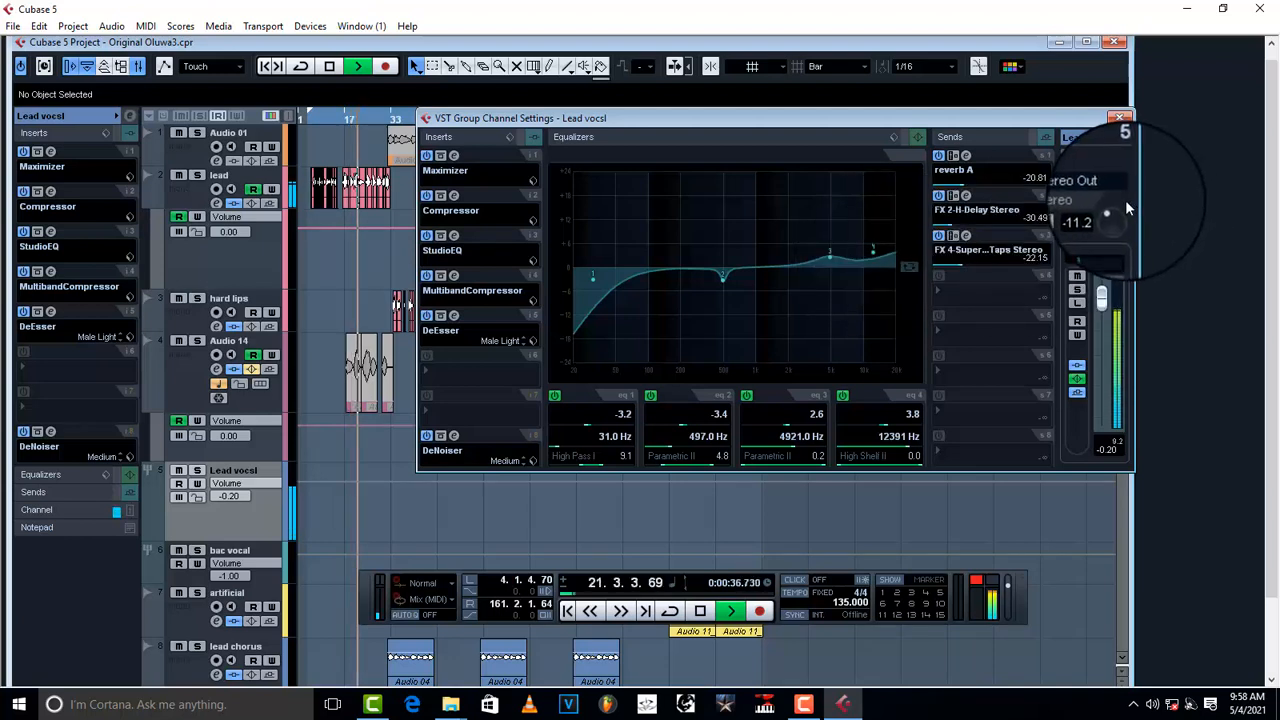
key("space")
Examine the Reverb A and StudioEQ insert settings on the reverb A FX channel
left_click(959, 168)
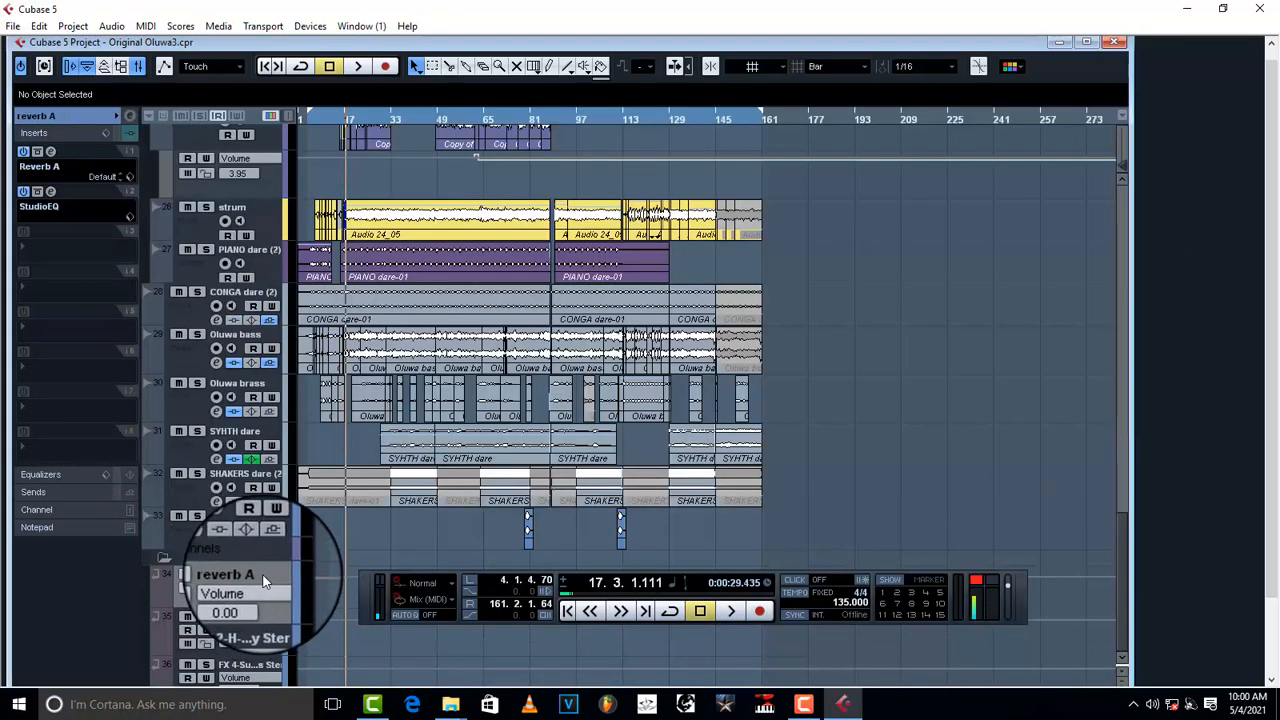
left_click(51, 152)
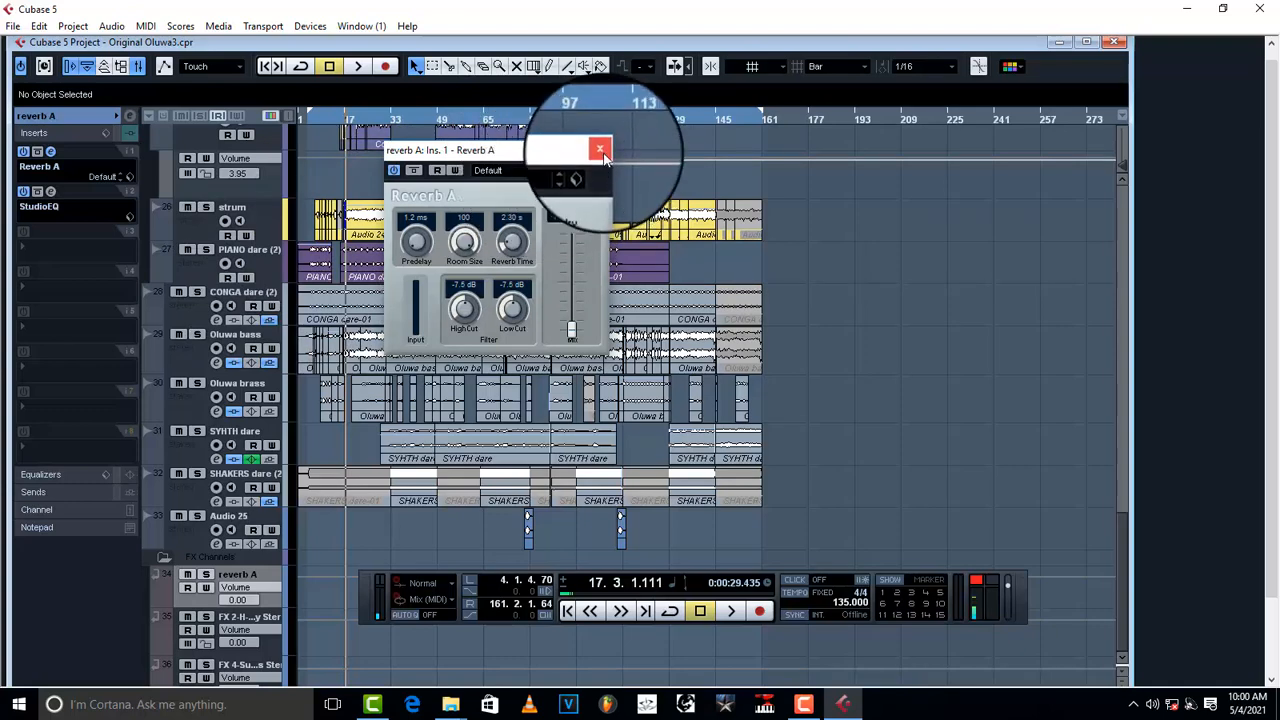
left_click(602, 153)
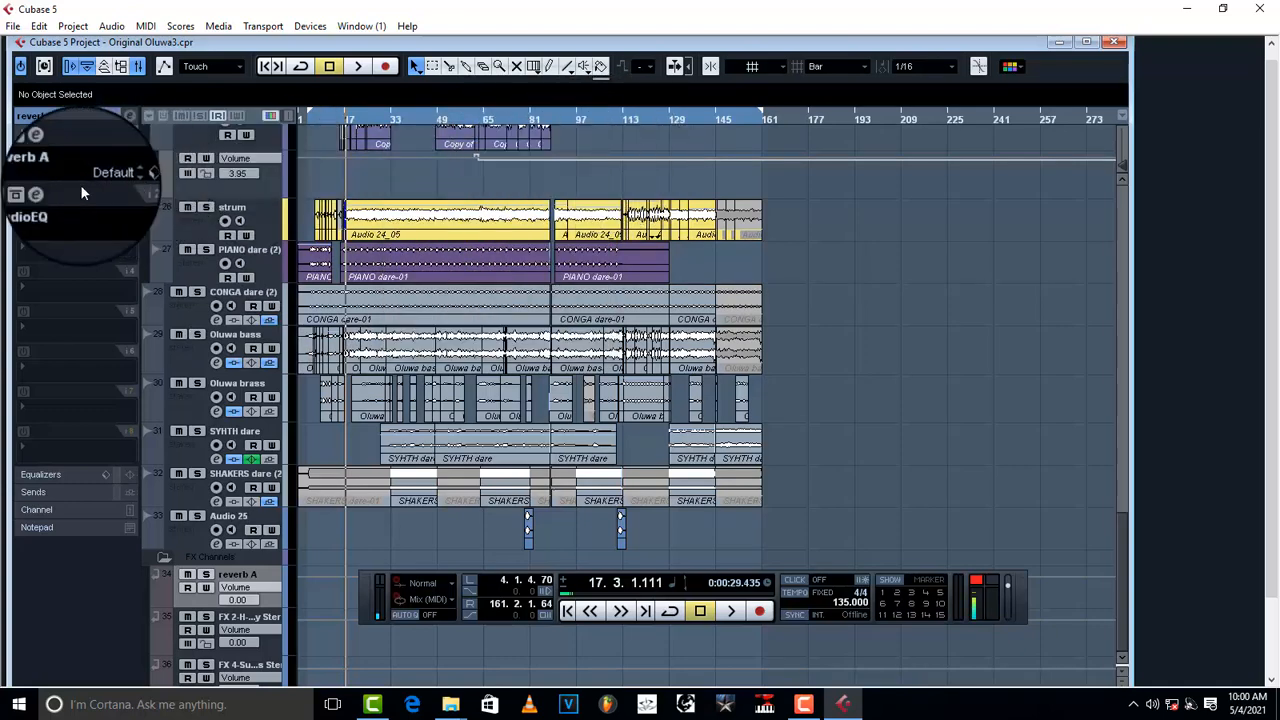
left_click(53, 191)
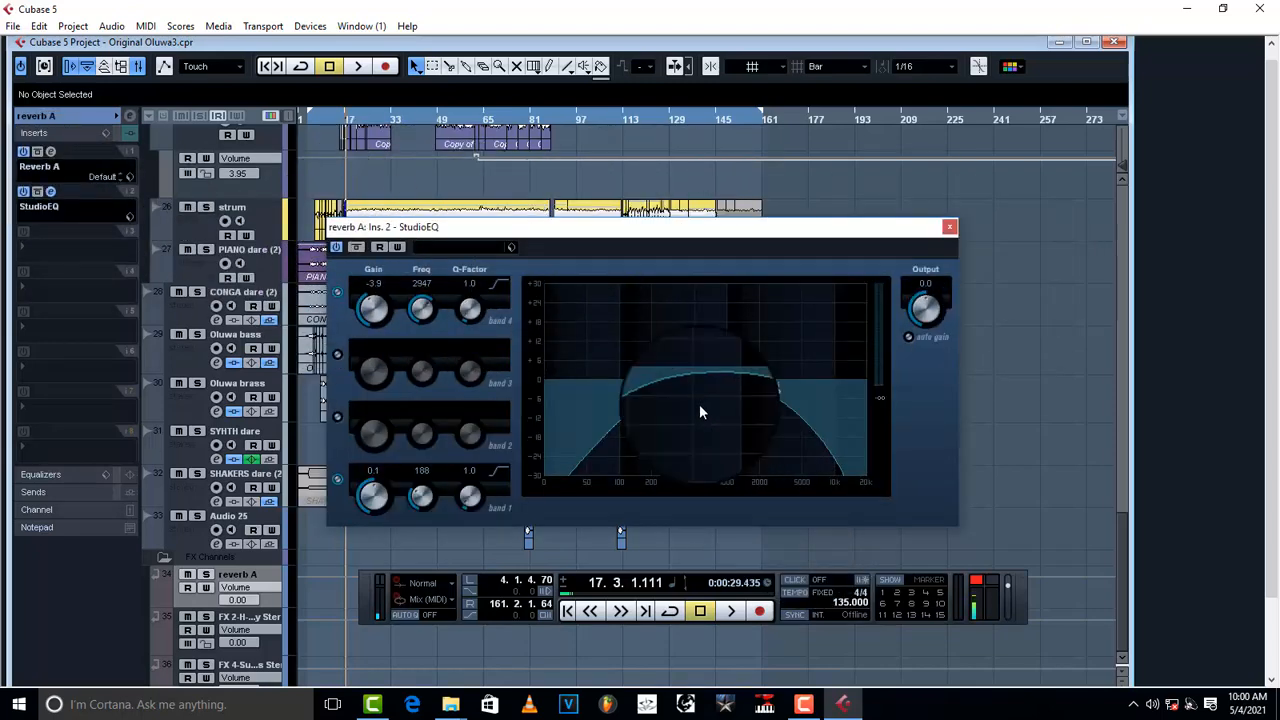
left_click(51, 152)
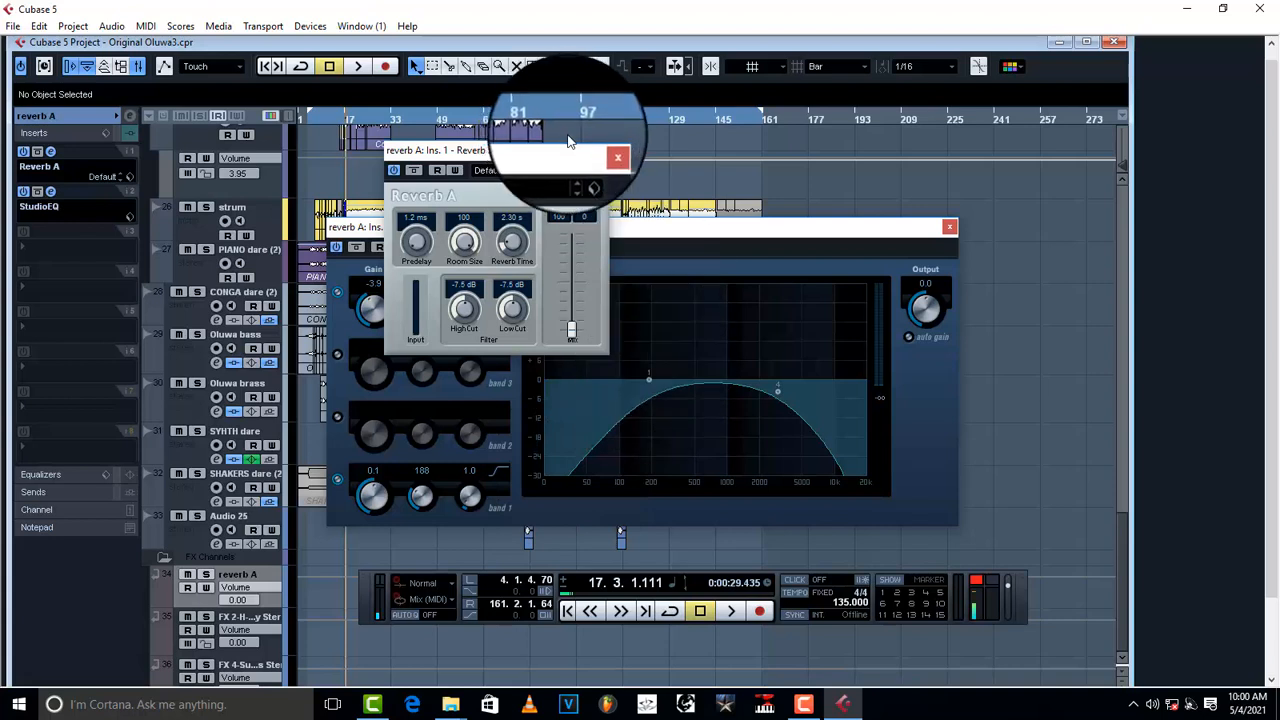
left_click(601, 151)
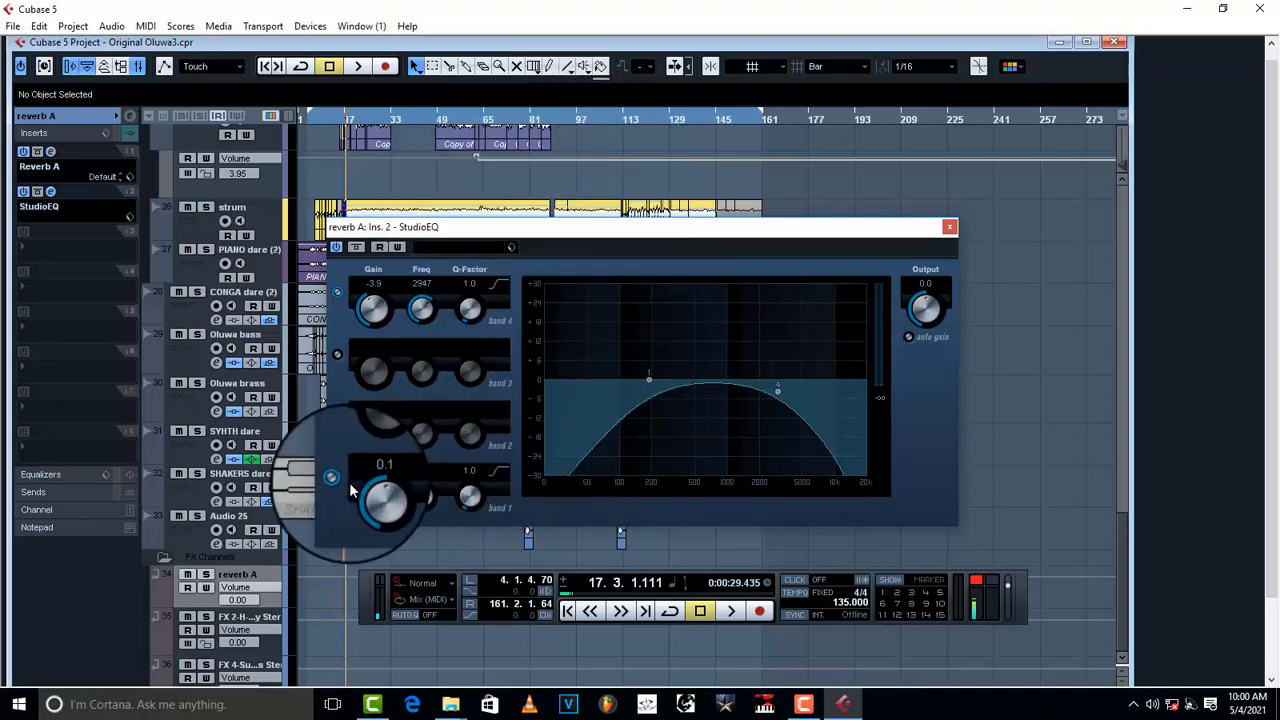
Load a fresh StudioEQ into insert slot 2 of the reverb A channel, discarding the existing EQ settings
left_click(337, 478)
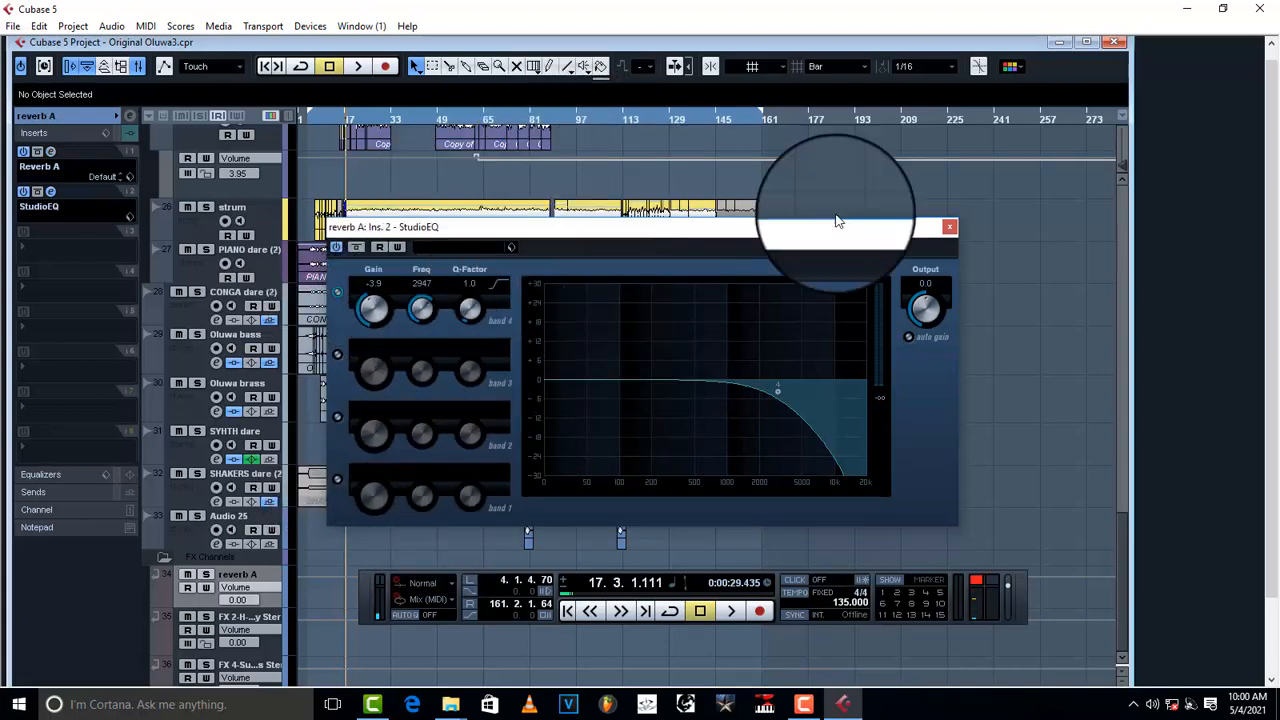
left_click(938, 226)
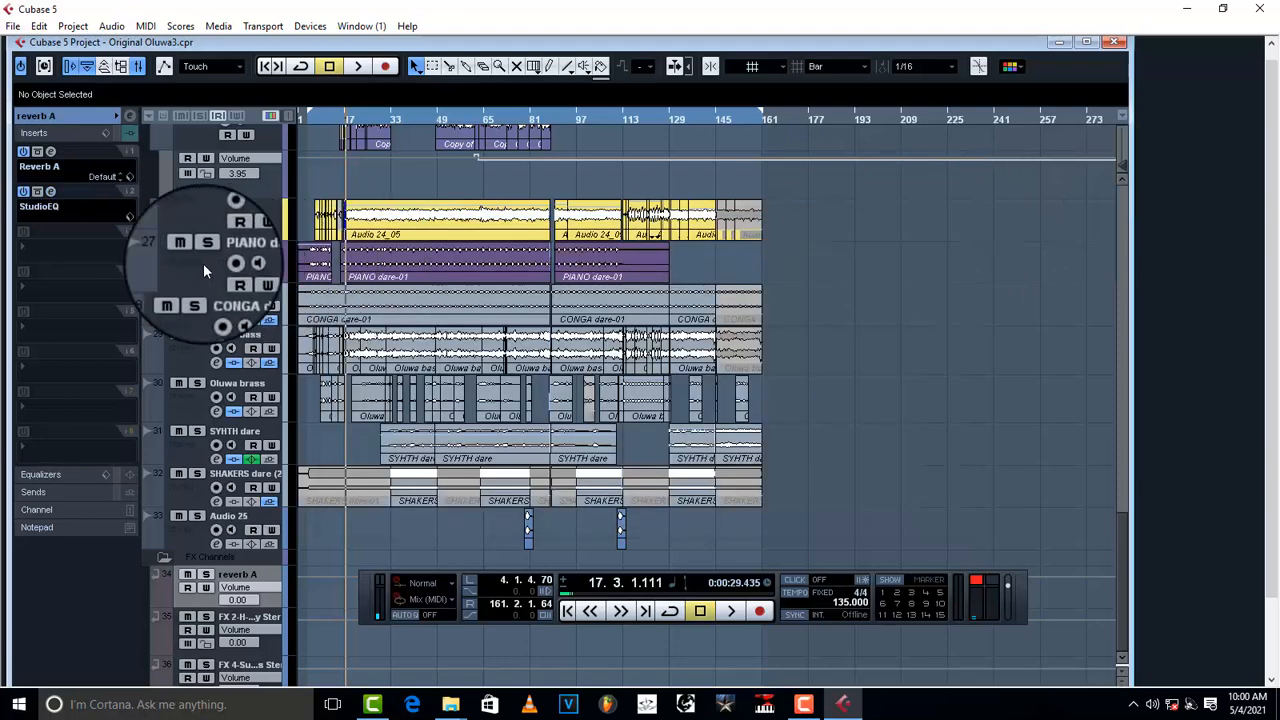
left_click(42, 208)
mouse_move(98, 285)
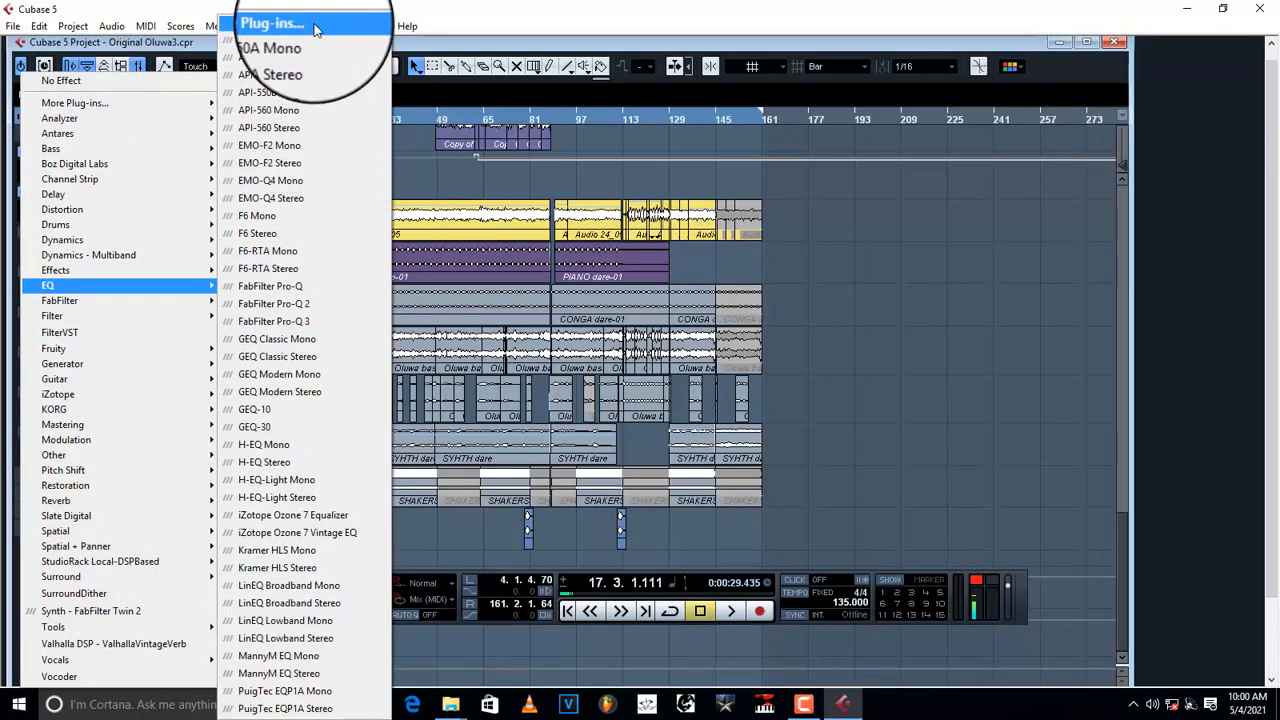
mouse_move(275, 22)
left_click(505, 620)
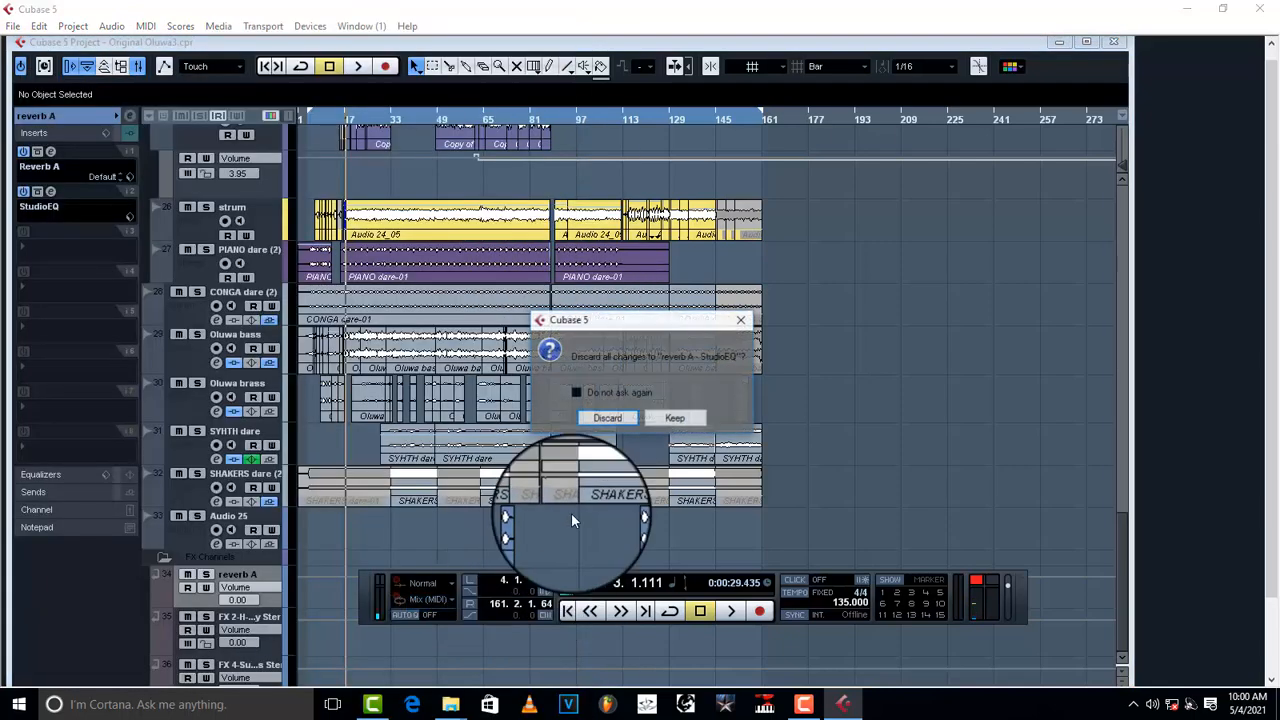
left_click(606, 420)
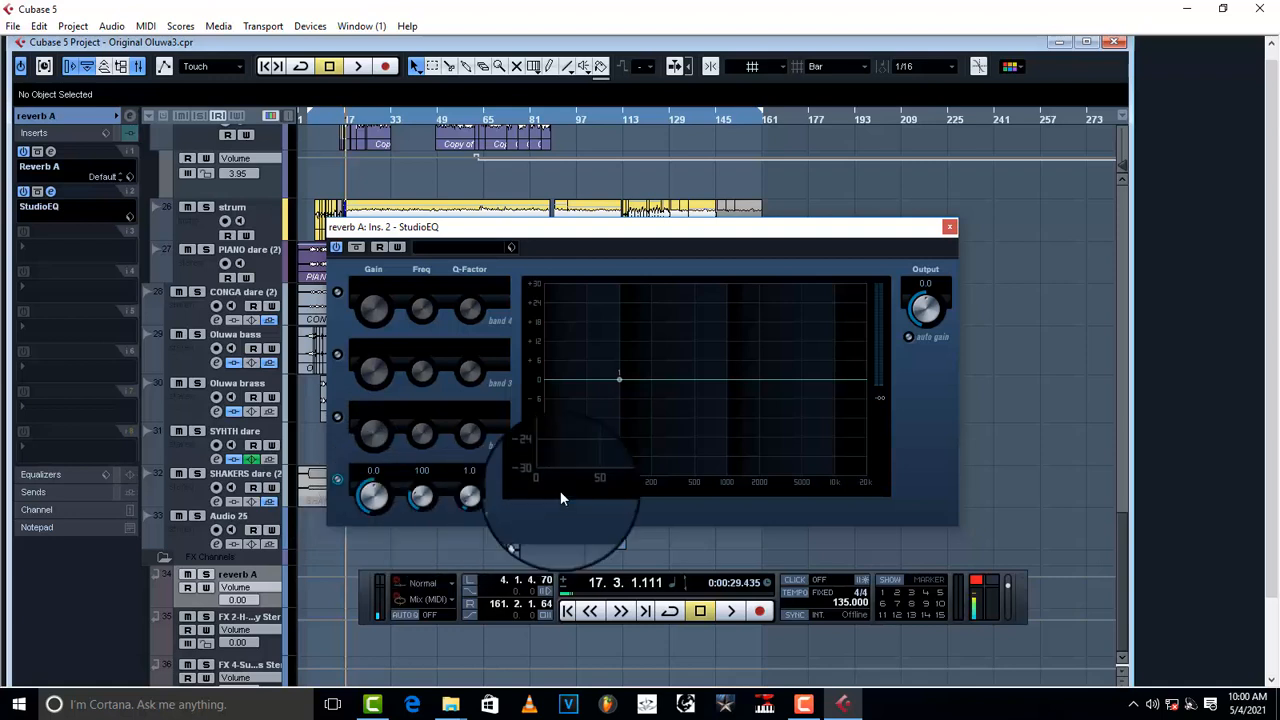
Set StudioEQ bands 1 and 4 on reverb A to Cut filters at frequencies of about 172 and 2614 respectively
left_click(496, 474)
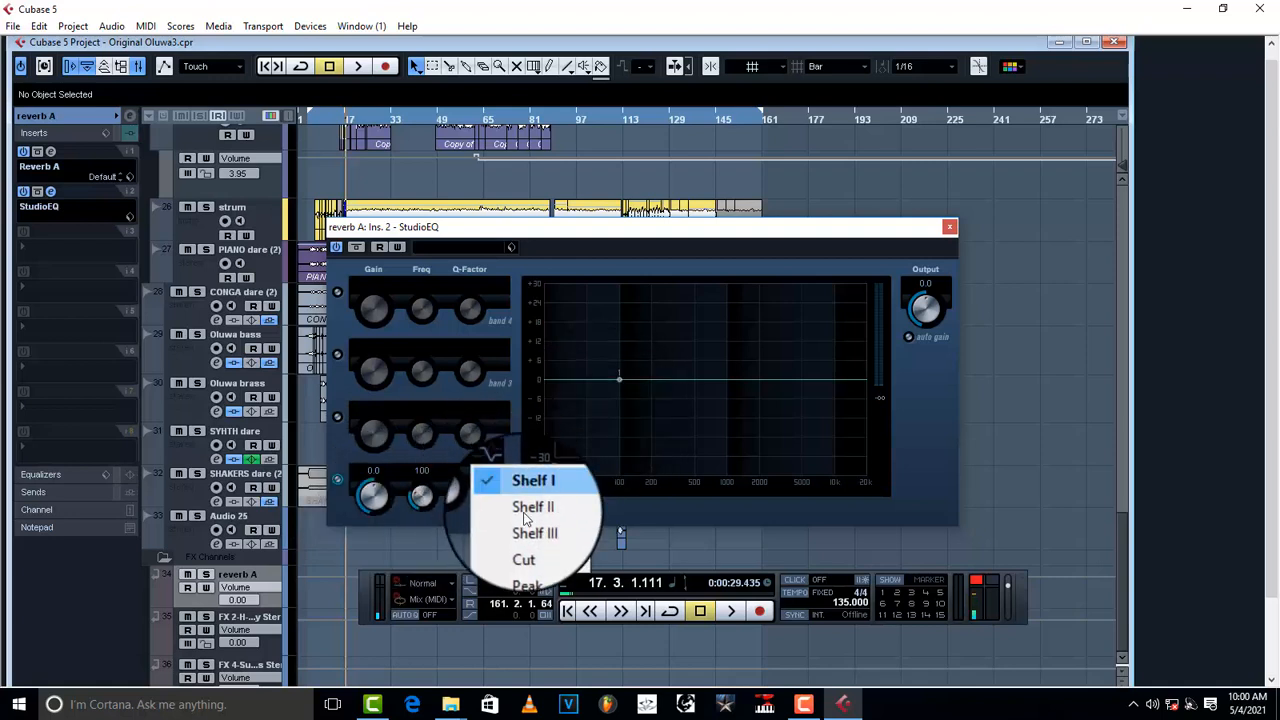
left_click(532, 546)
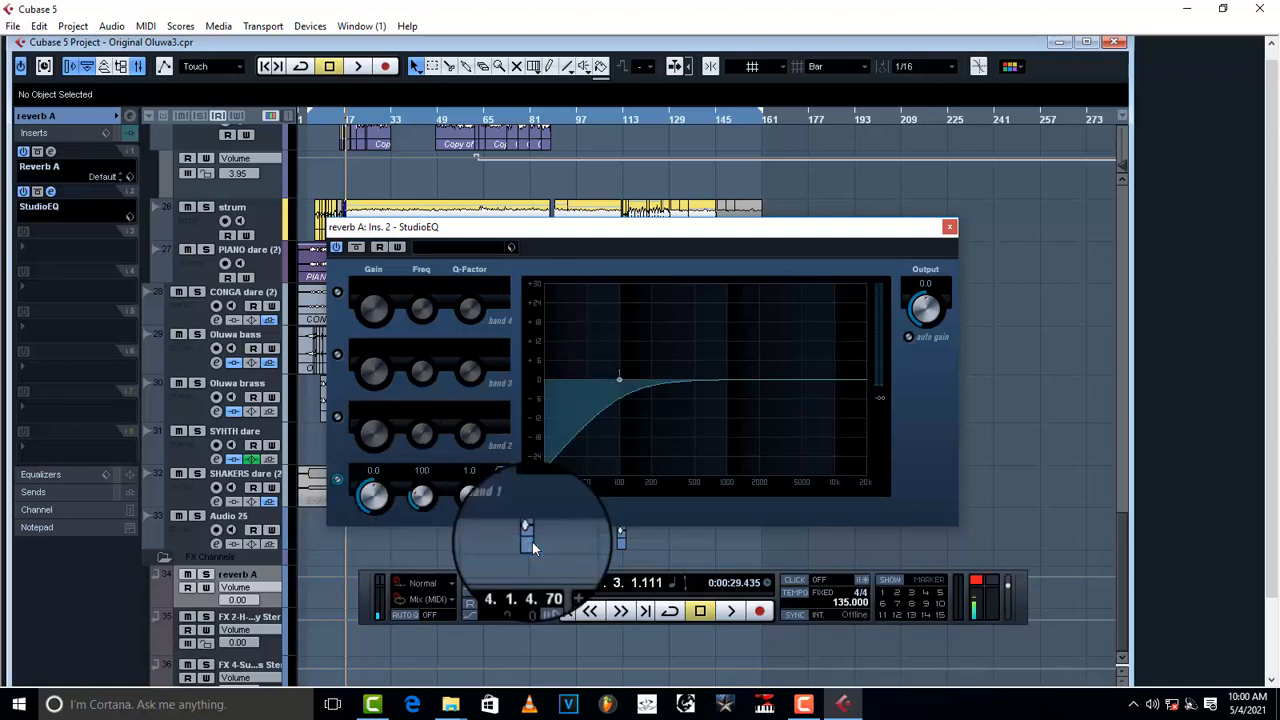
left_click(337, 292)
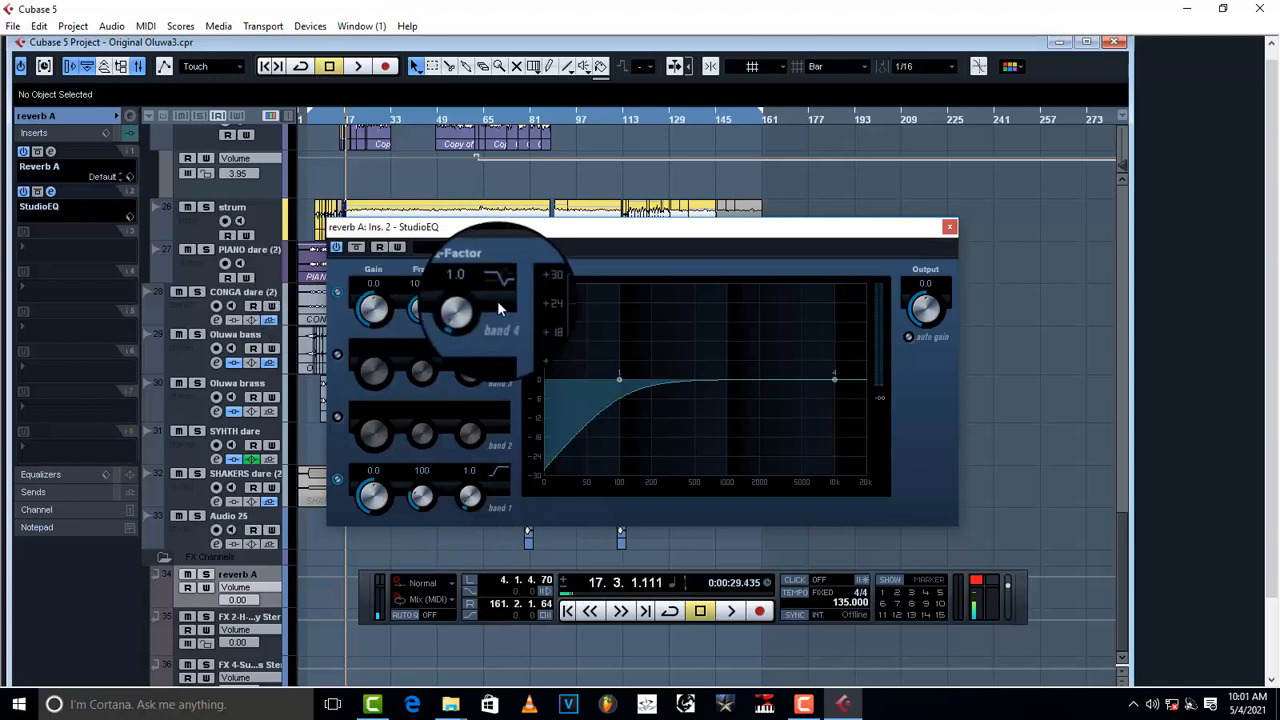
left_click(496, 287)
left_click(532, 360)
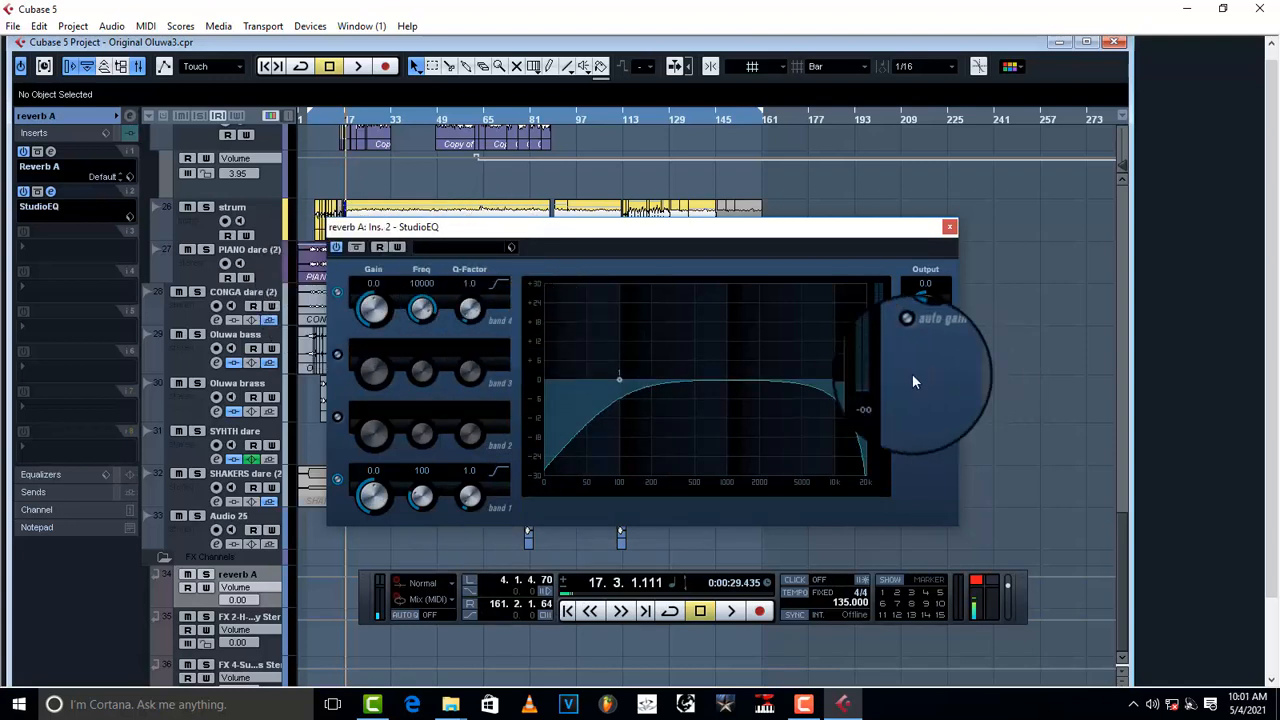
left_click_drag(837, 377, 772, 381)
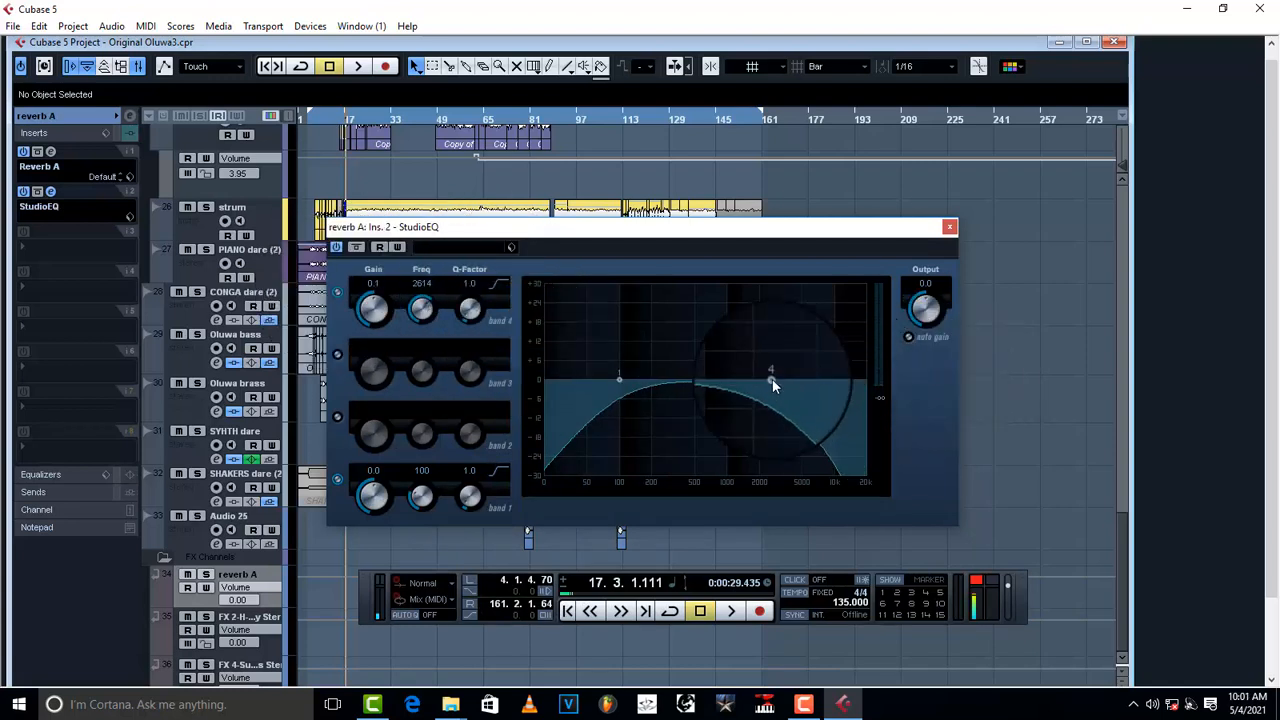
left_click_drag(616, 380, 645, 384)
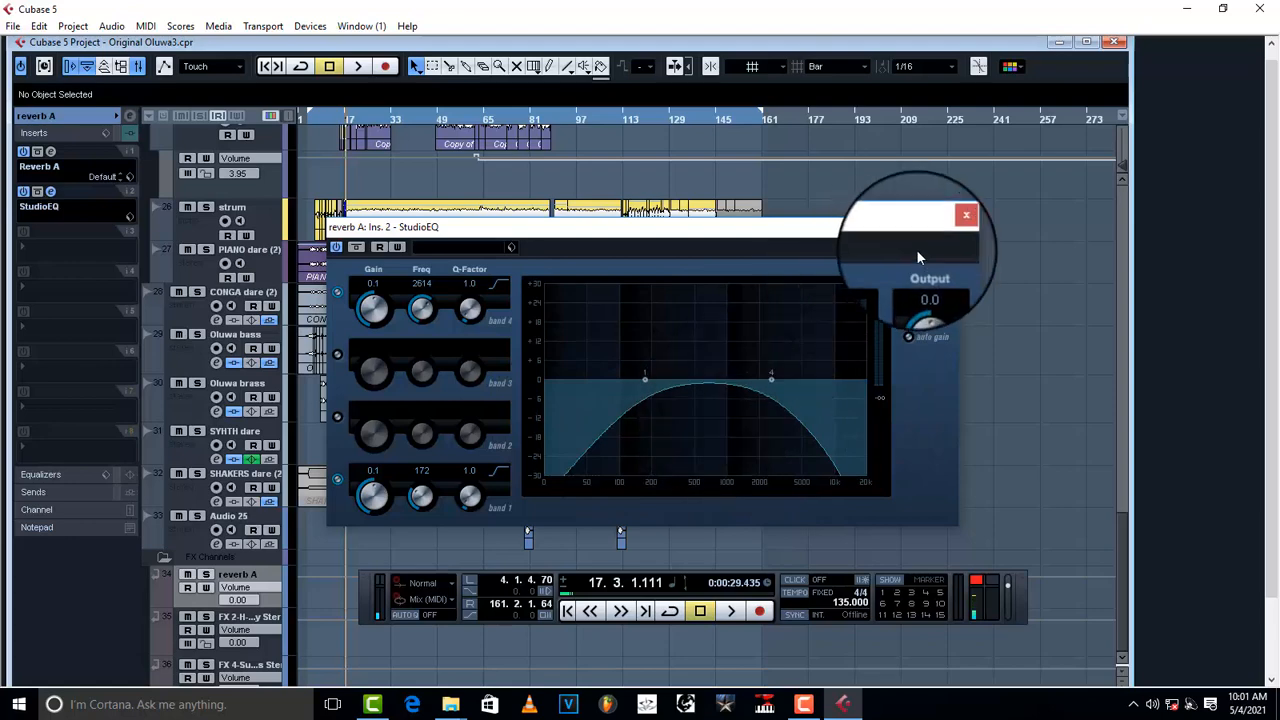
Close the StudioEQ editor and check the Reverb A insert on the reverb A channel
left_click(951, 229)
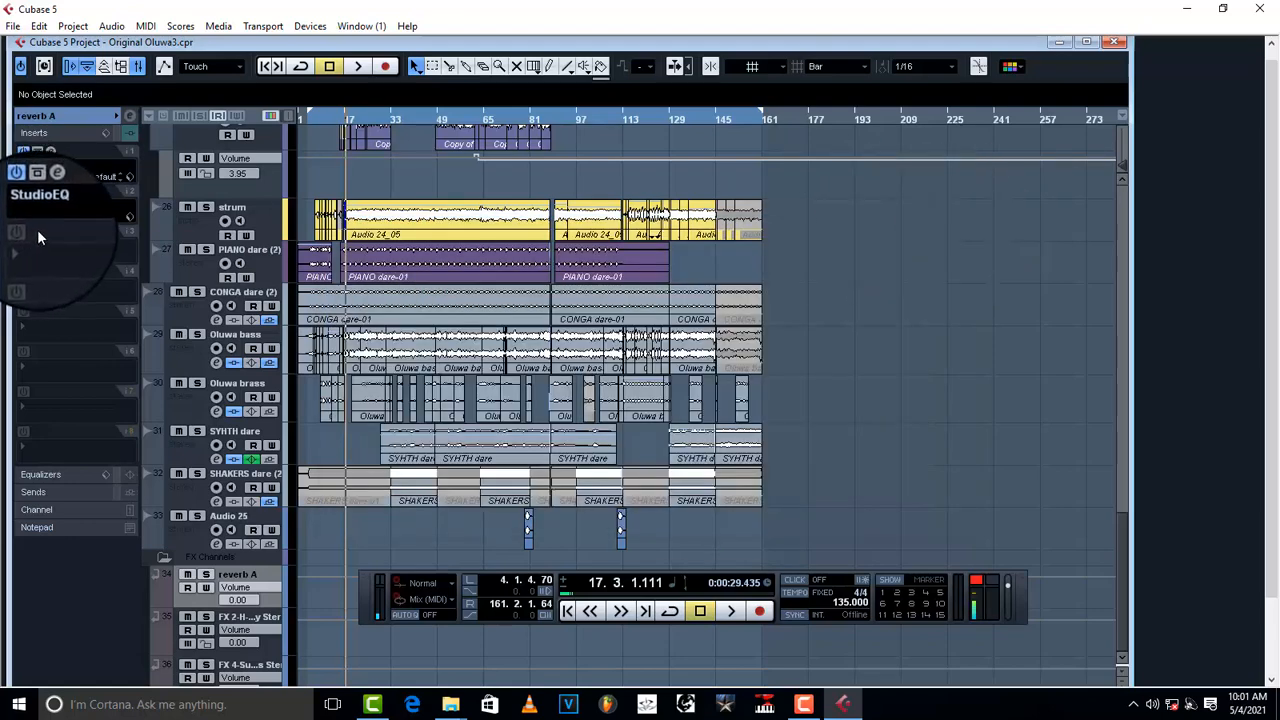
left_click(51, 152)
left_click(51, 152)
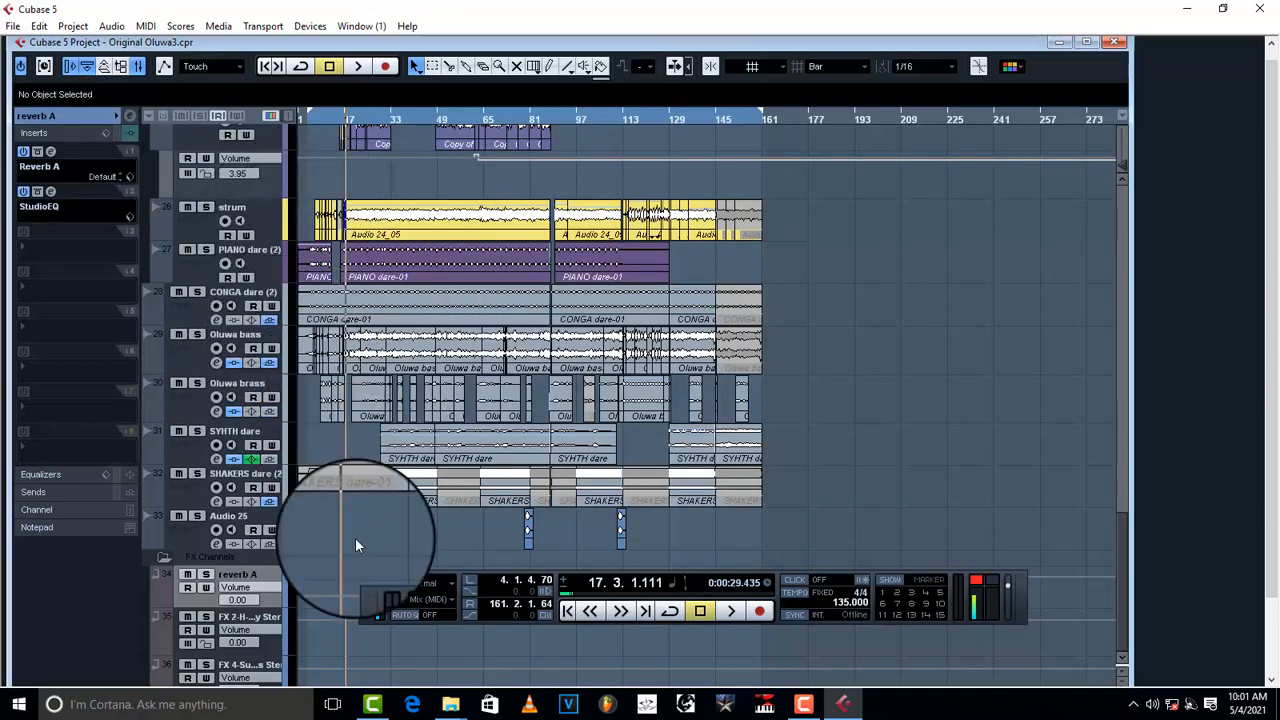
Replace the H-Delay Stereo insert in slot 1 of the FX 2-H-Delay Stereo channel with DoubleDelay
left_click(266, 642)
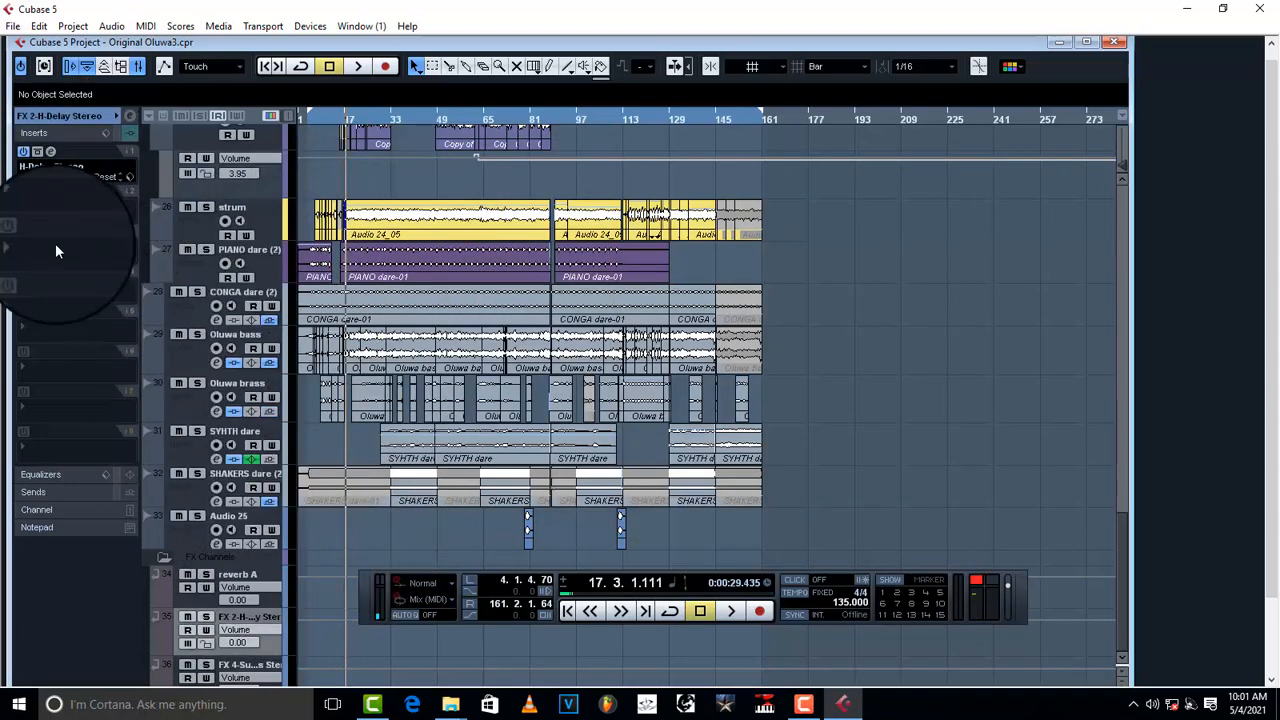
left_click(48, 168)
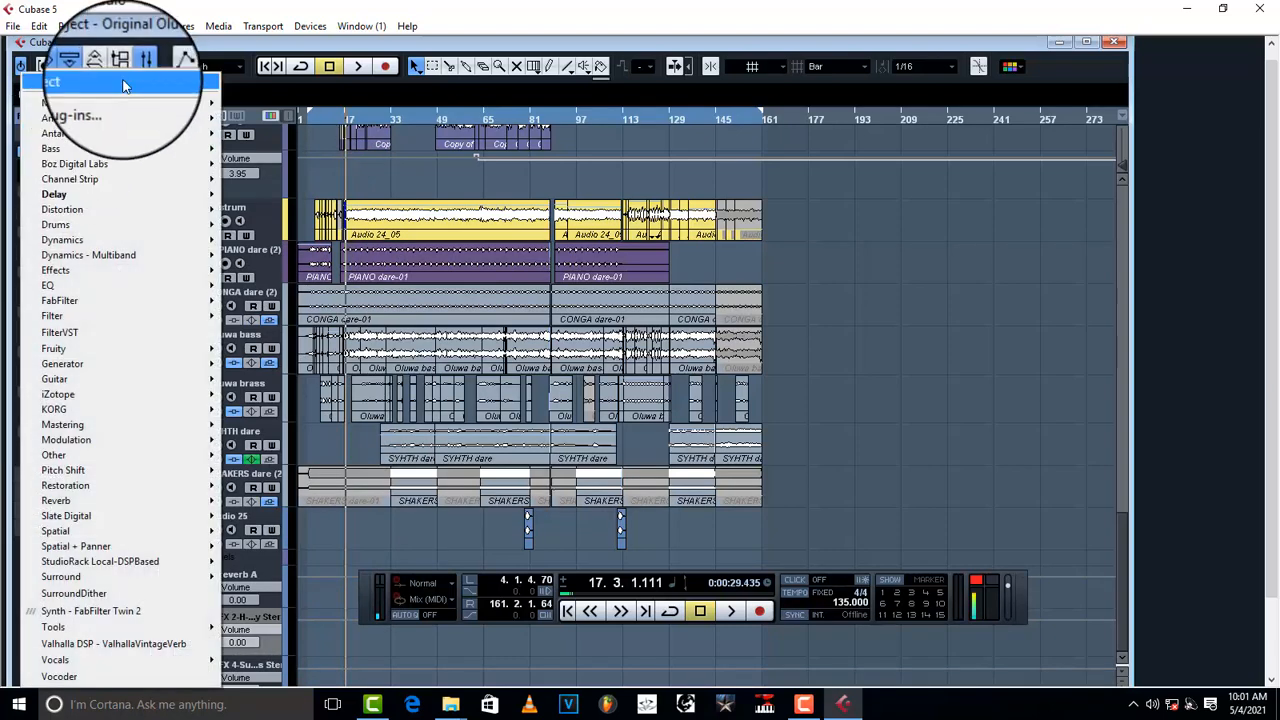
left_click(60, 80)
left_click(32, 175)
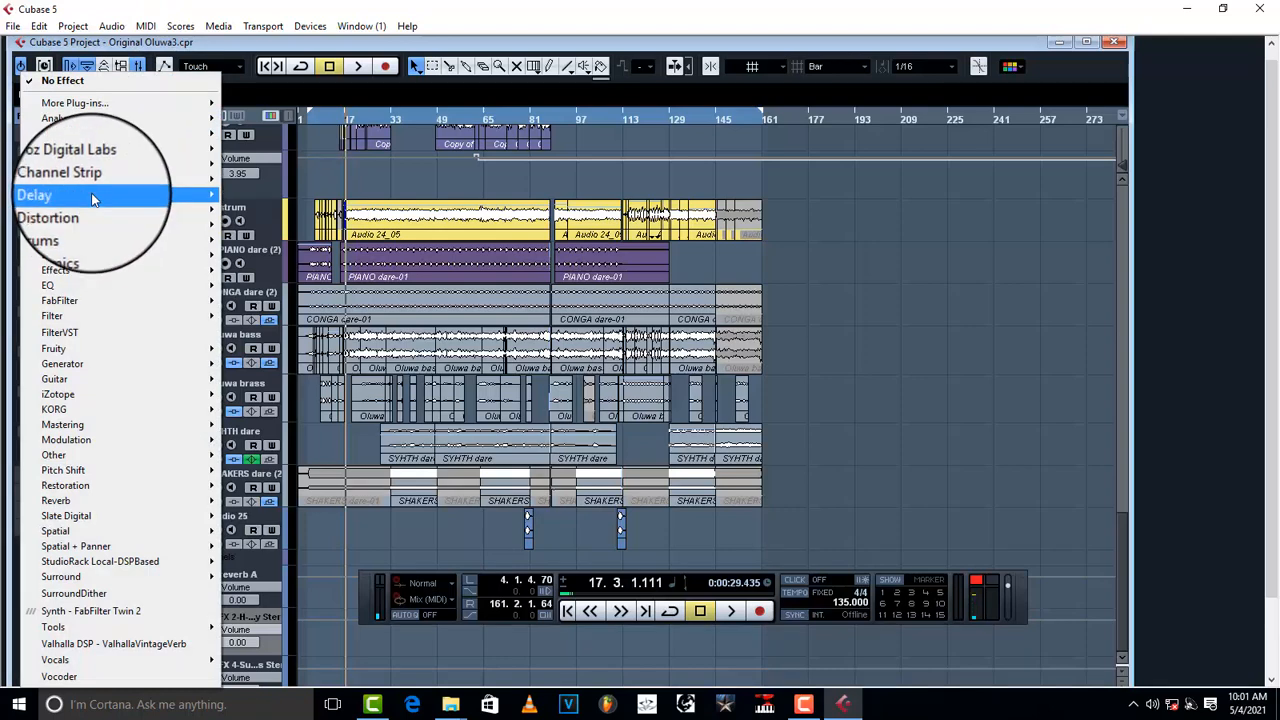
mouse_move(99, 194)
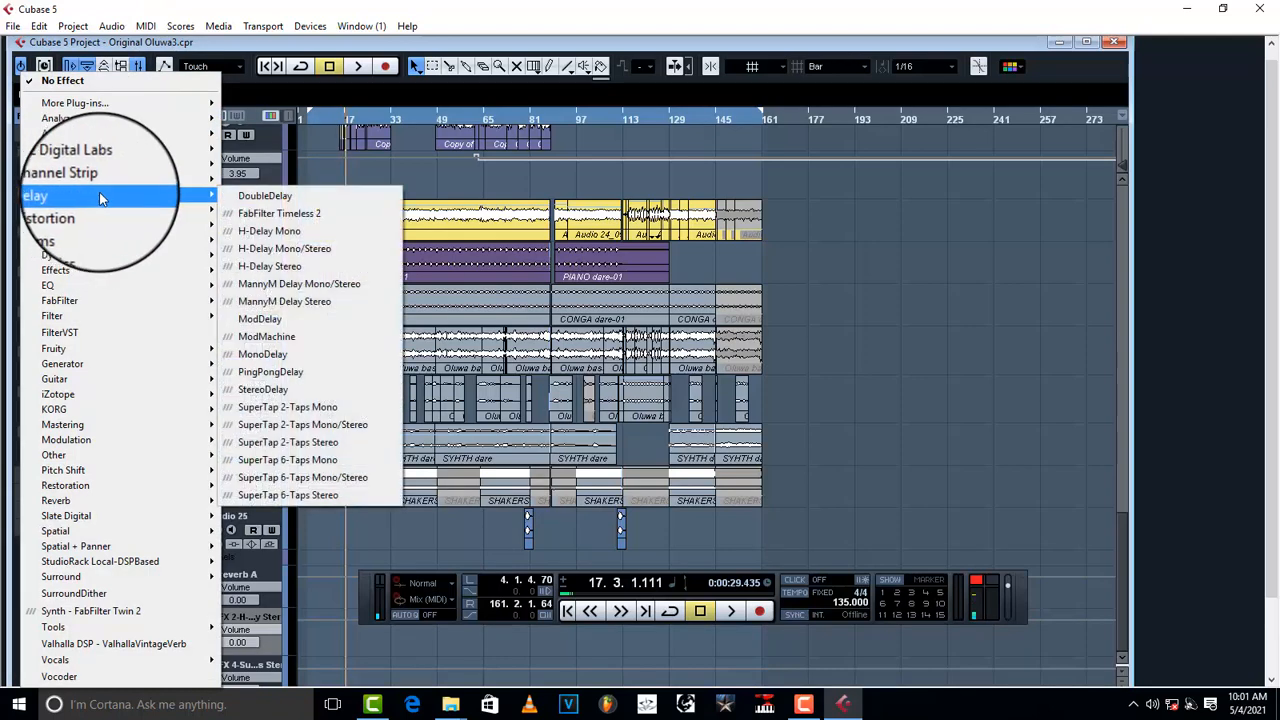
left_click(281, 200)
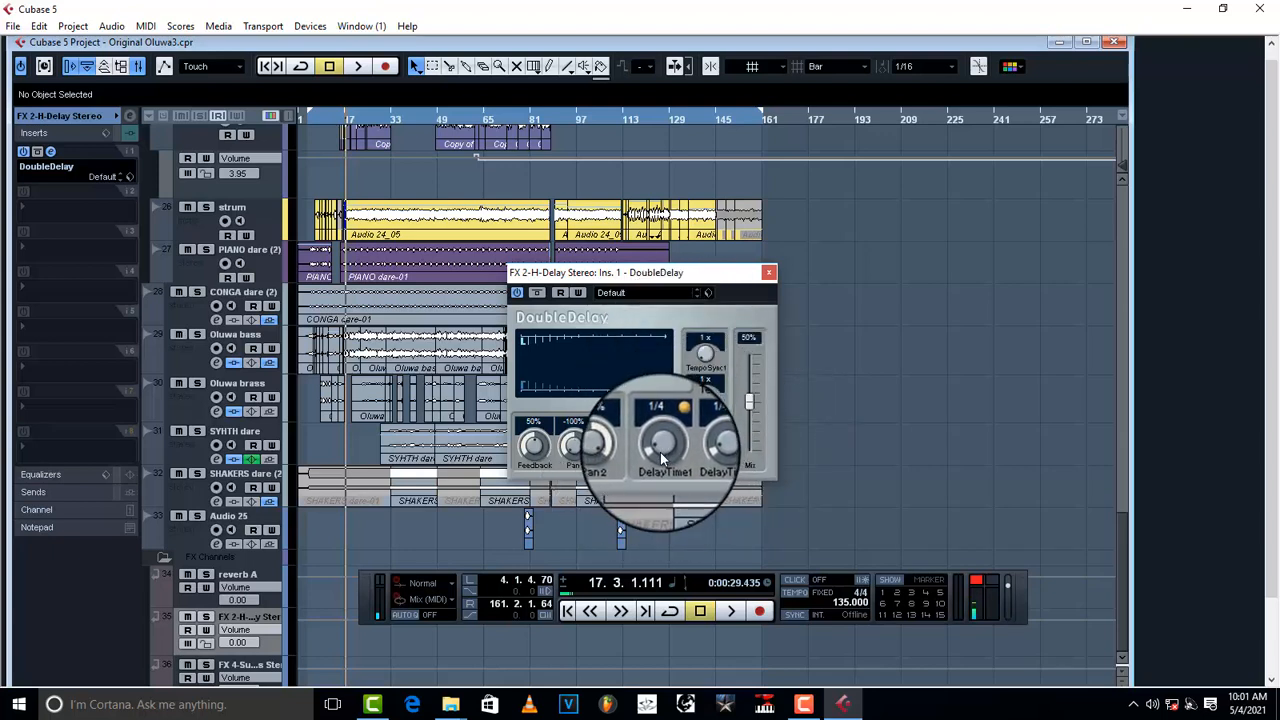
Try DoubleDelay's first delay time at 1/32 T, return it to 1/4, and close the plug-in editor
left_click(676, 425)
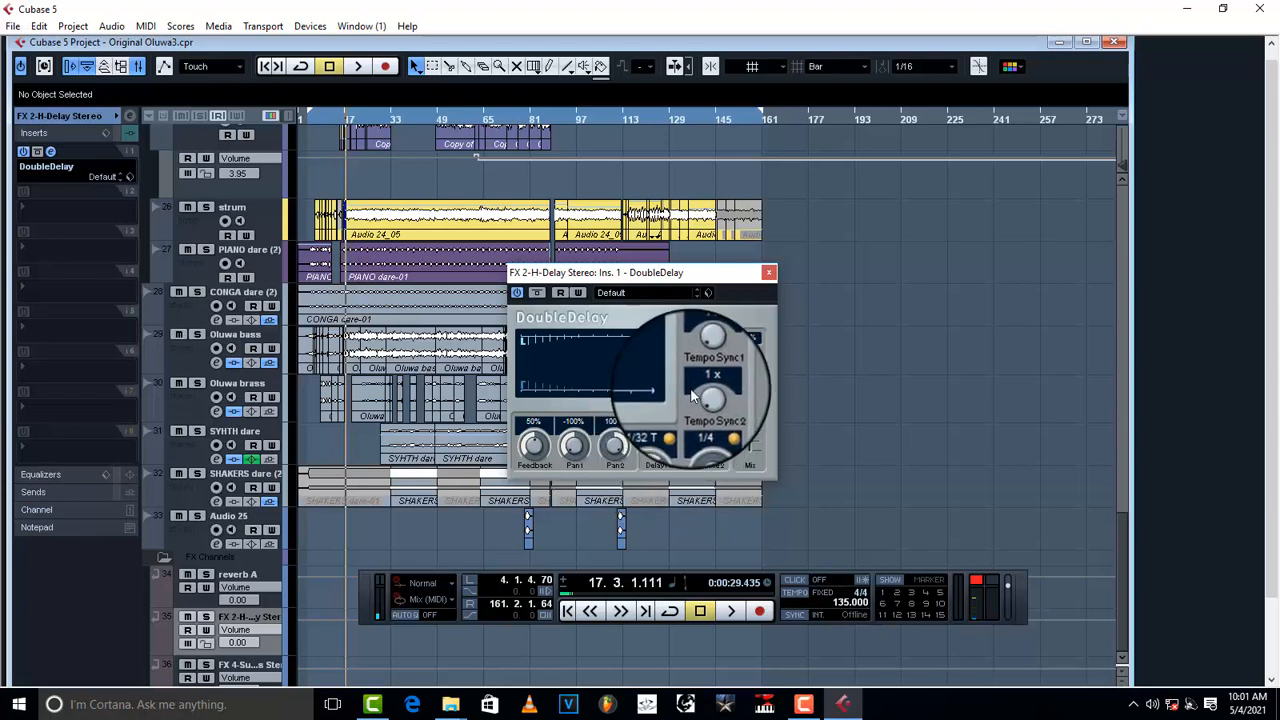
left_click_drag(683, 443, 679, 462)
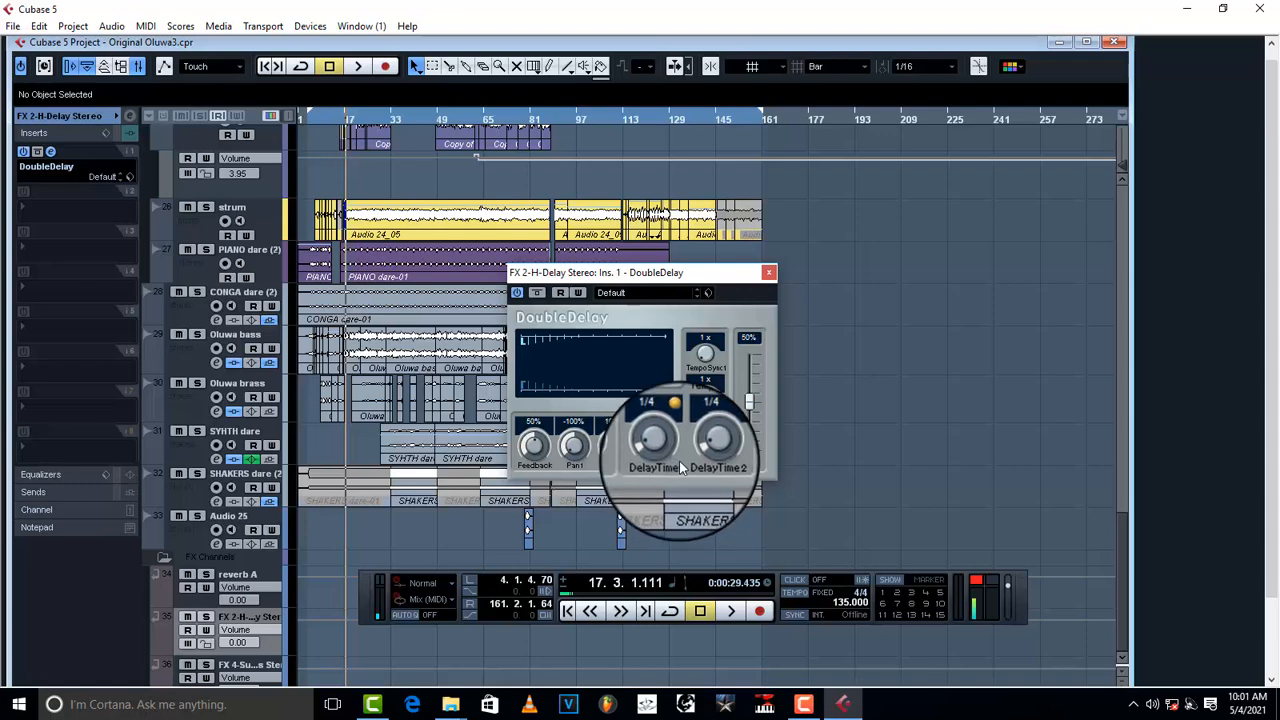
left_click(768, 273)
Solo the lead track and start playback
scroll(485, 396, "up", 5)
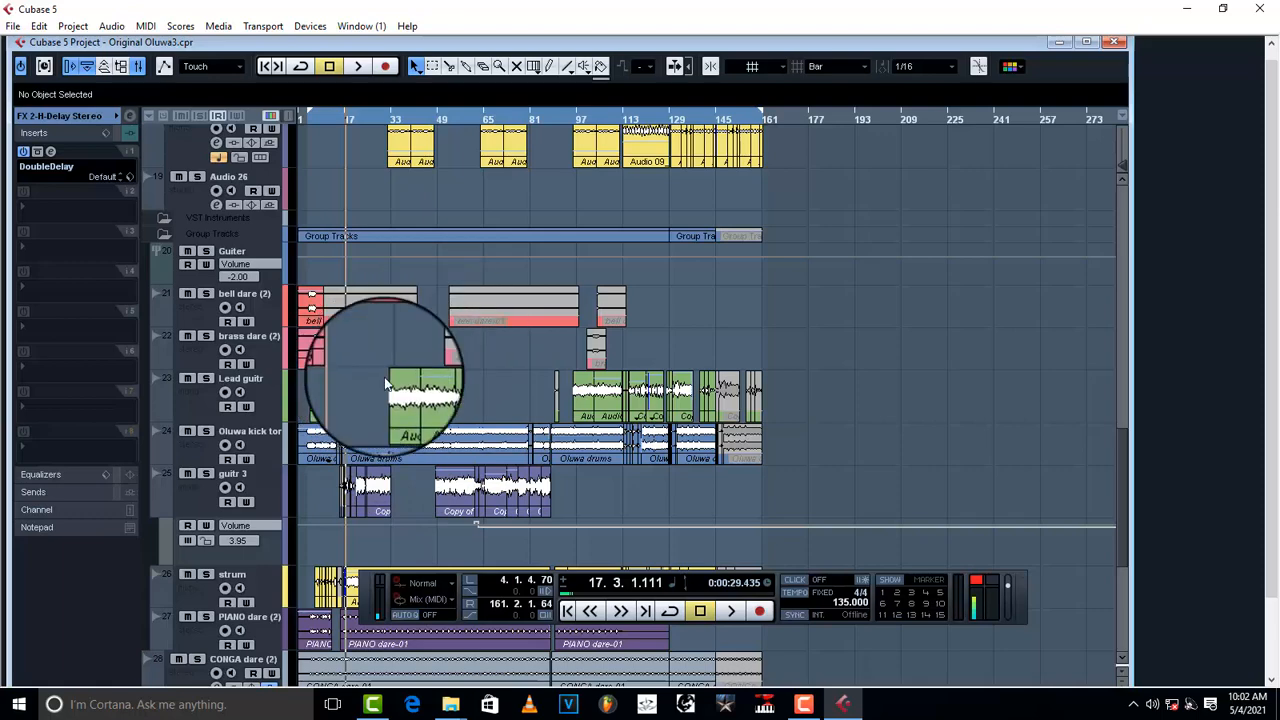
scroll(385, 383, "up", 12)
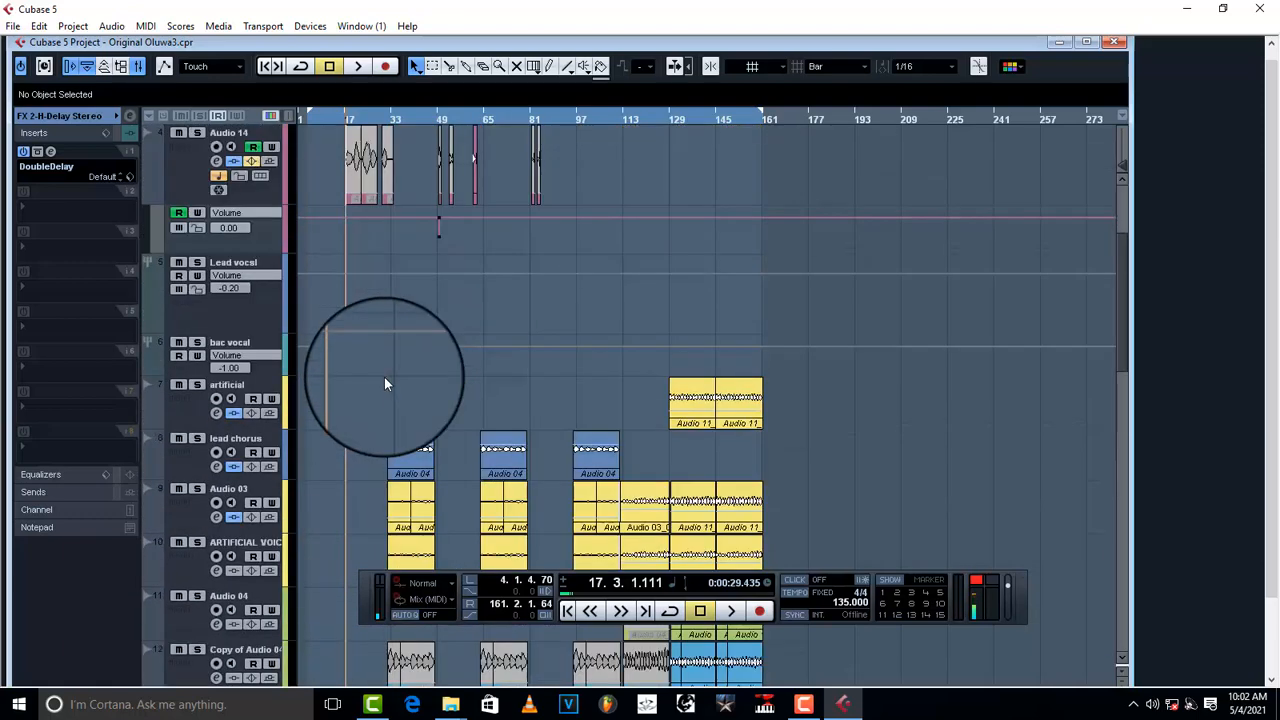
scroll(384, 377, "up", 3)
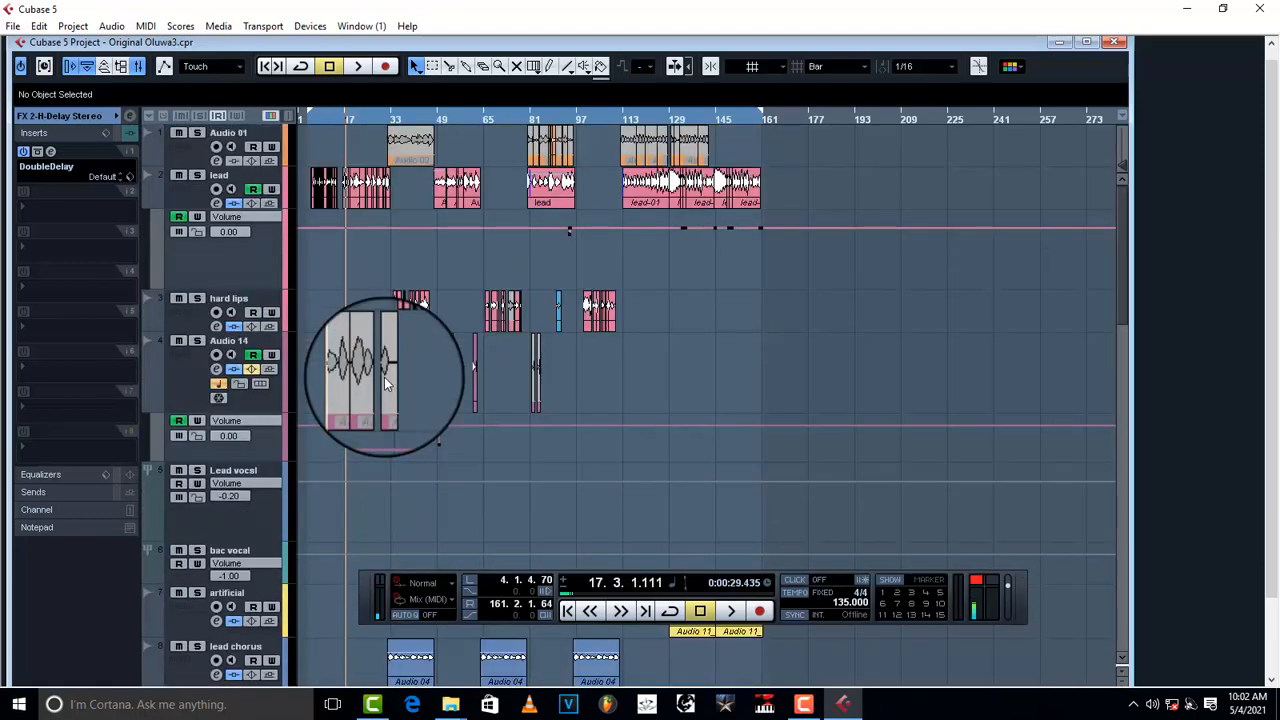
left_click(180, 195)
left_click(199, 173)
key("space")
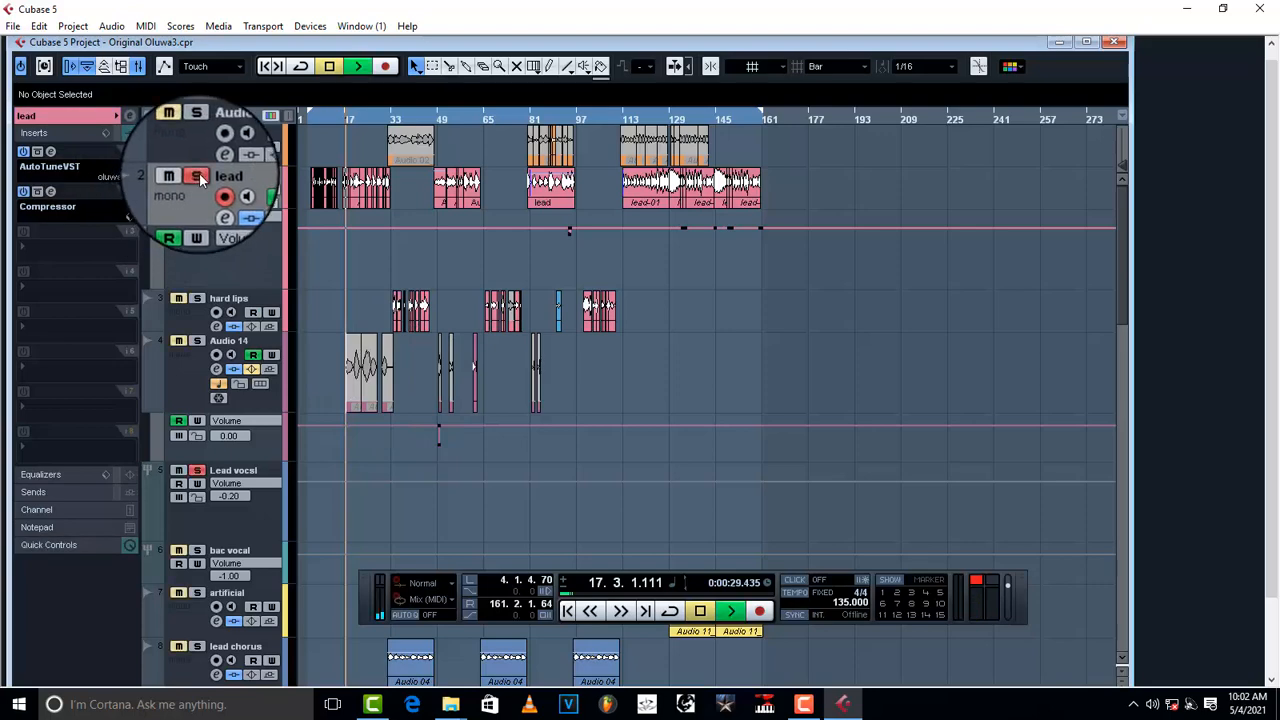
Solo the reverb A and FX 2-H-Delay Stereo channels to hear the vocals with their effects, and stop playback
scroll(309, 352, "down", 15)
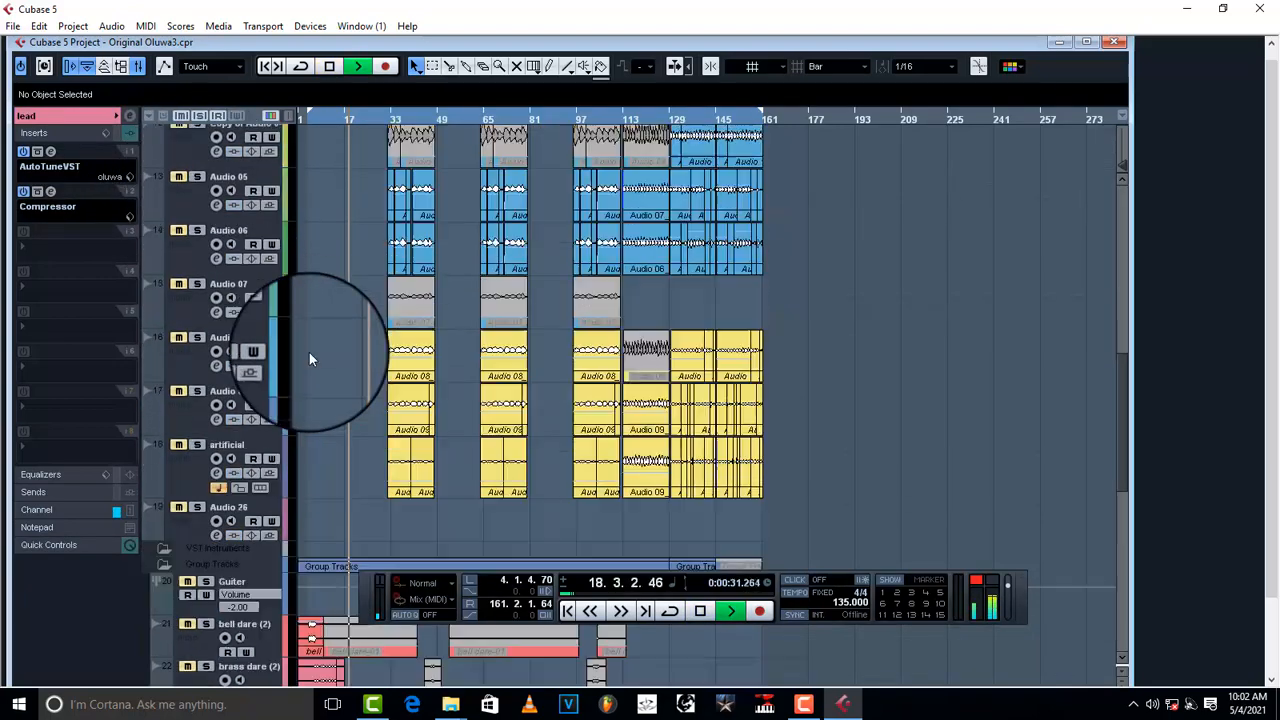
scroll(309, 352, "down", 2)
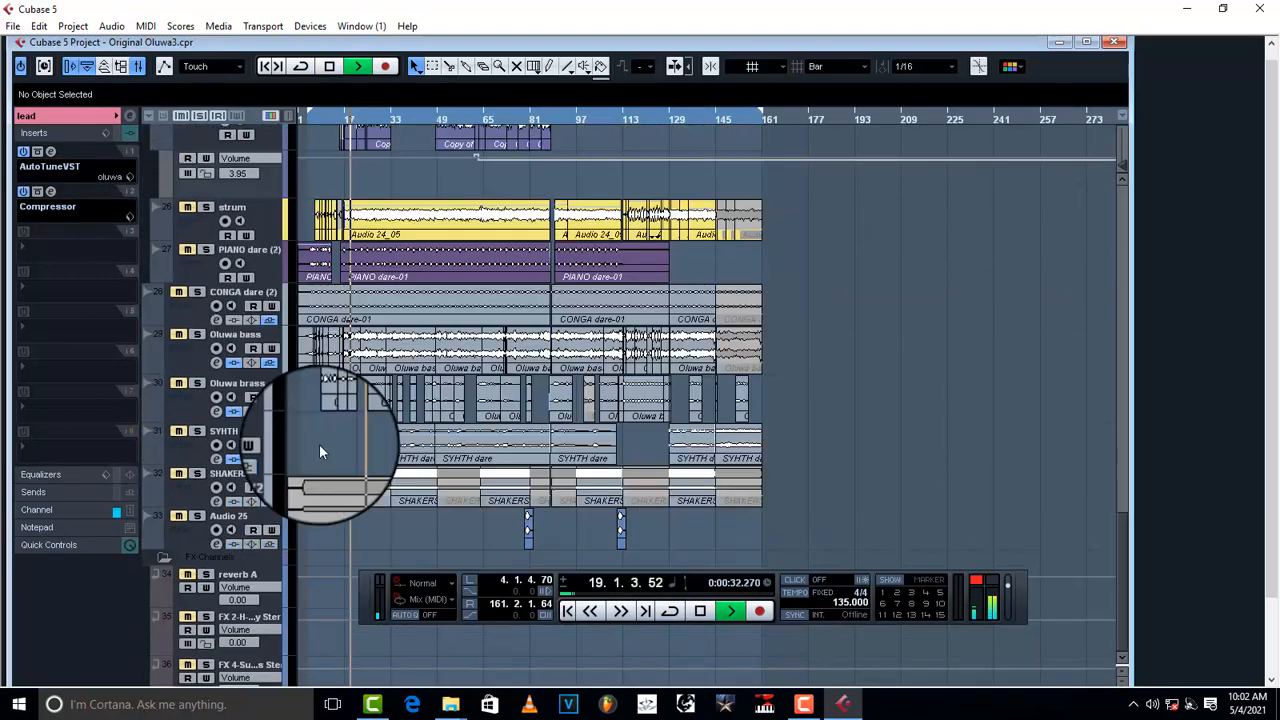
left_click(202, 578)
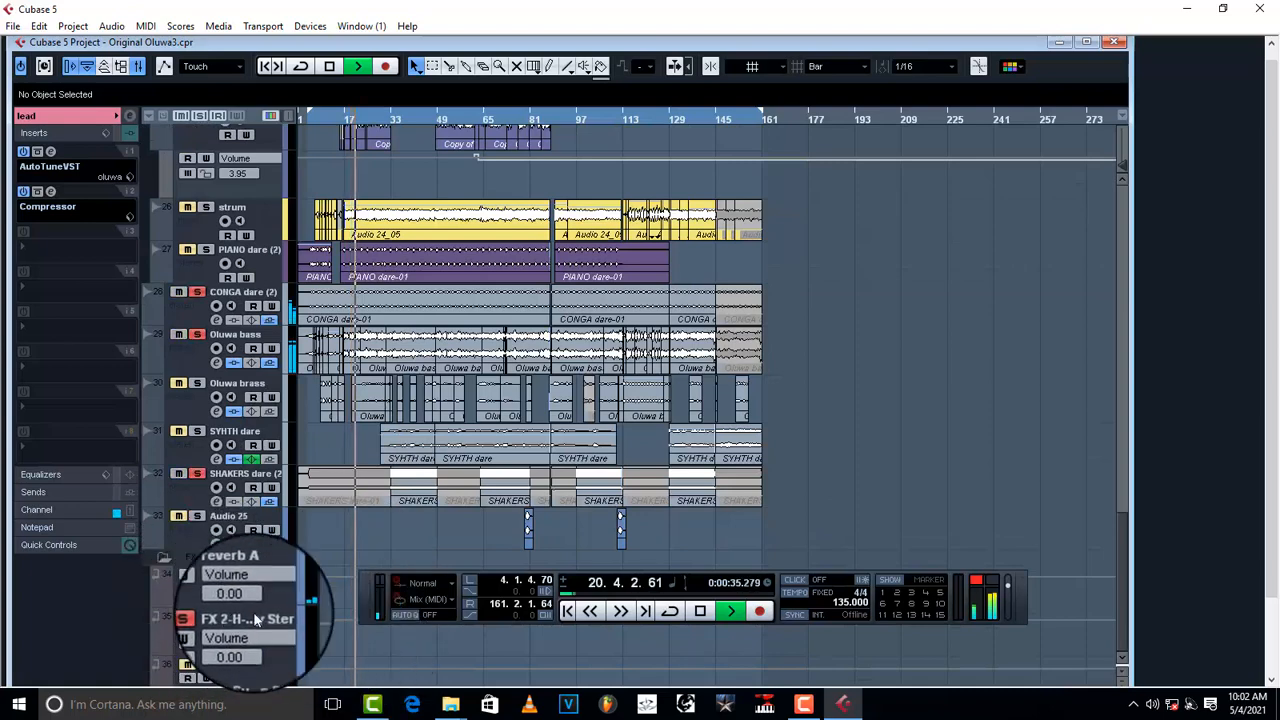
left_click(208, 620)
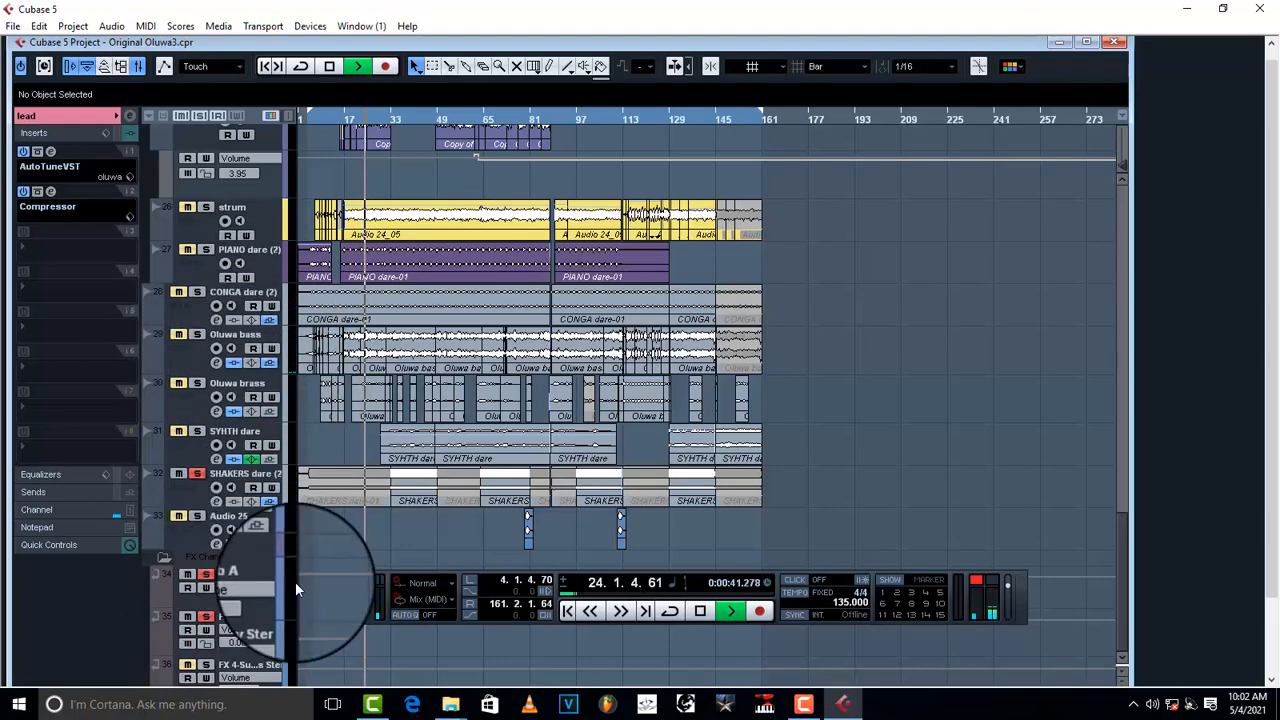
scroll(334, 553, "up", 5)
scroll(330, 383, "up", 5)
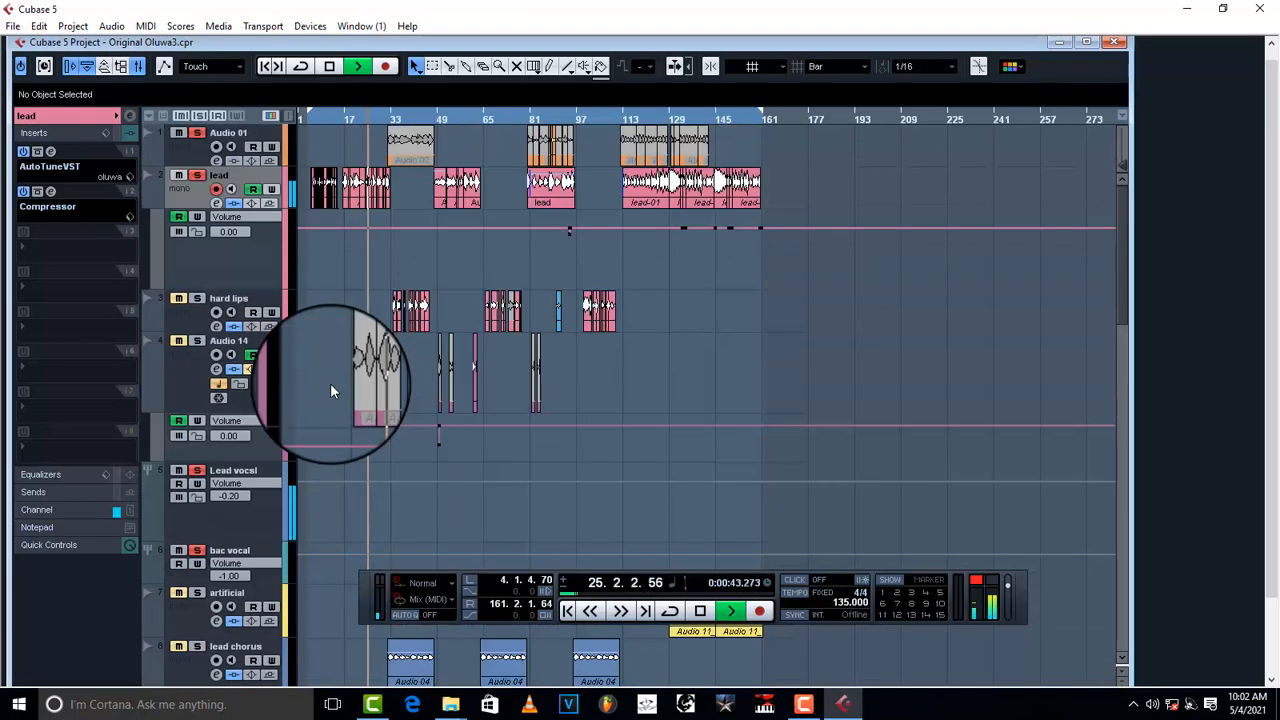
key("space")
scroll(357, 357, "up", 5)
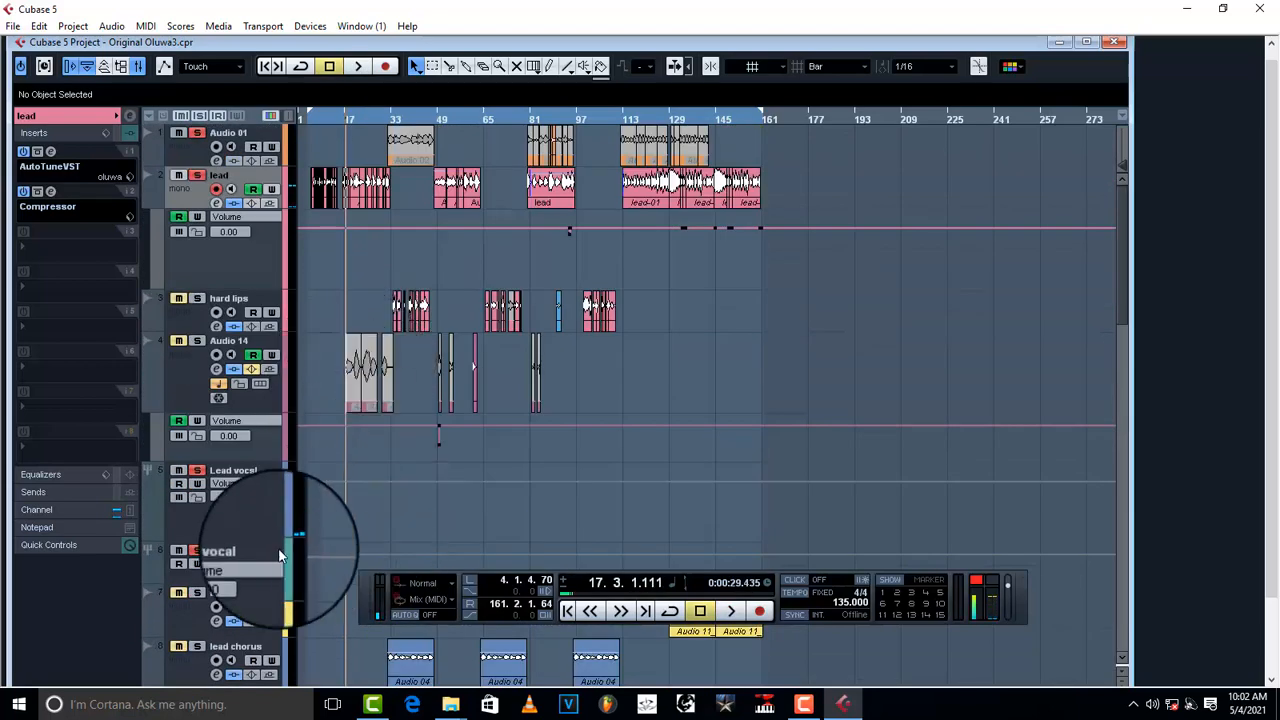
Route the Lead vocsl channel's send 1 to reverb A and send 2 to FX 2-H-Delay Stereo, and audition the soloed vocals
left_click(255, 520)
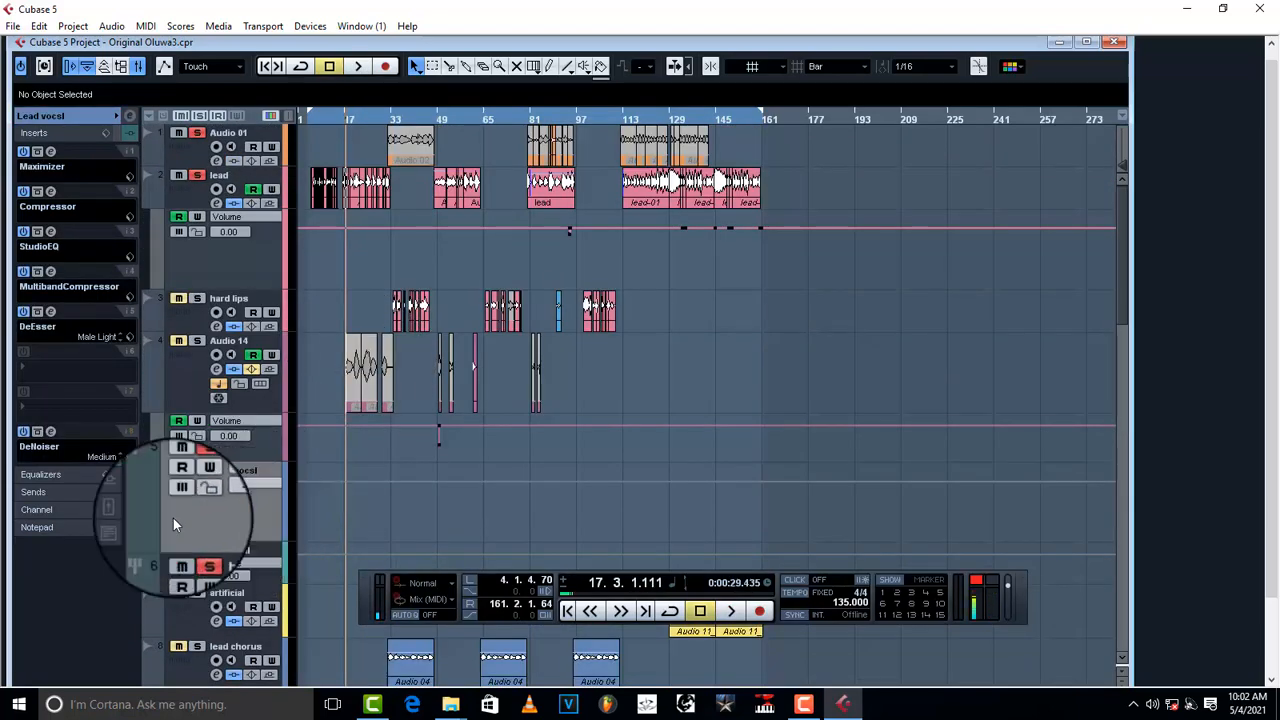
left_click(129, 115)
left_click(977, 175)
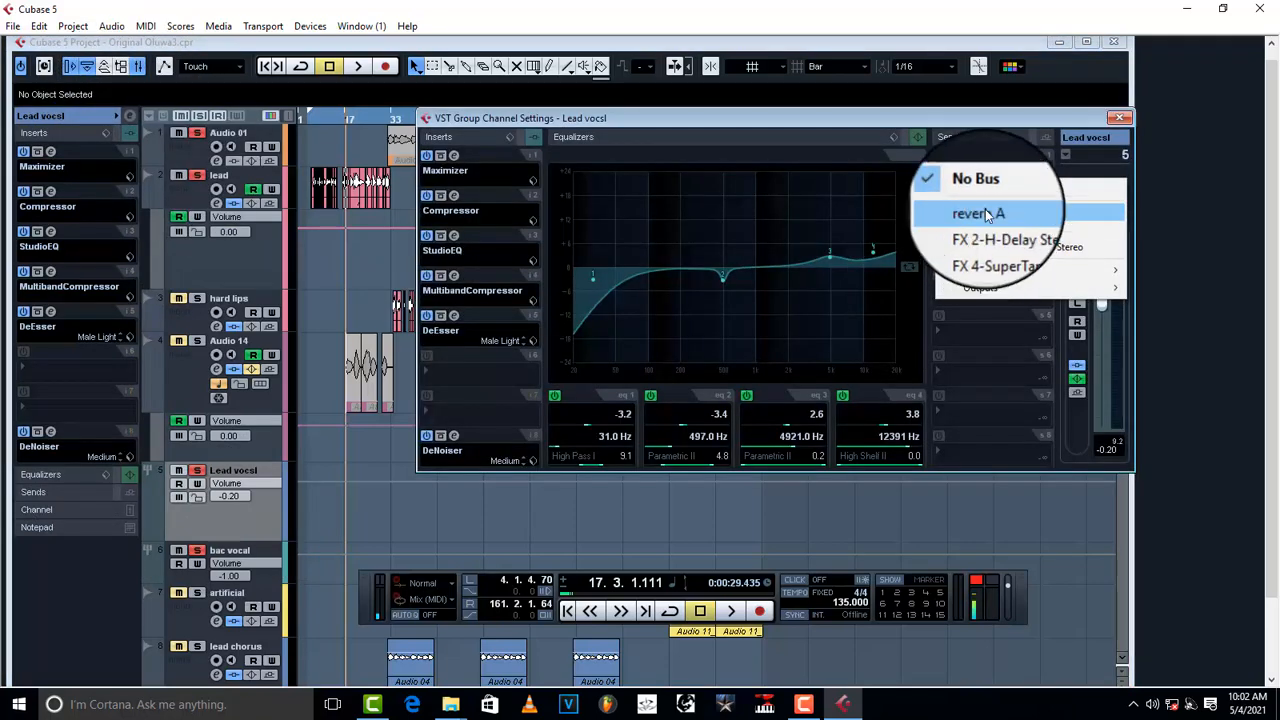
left_click(990, 205)
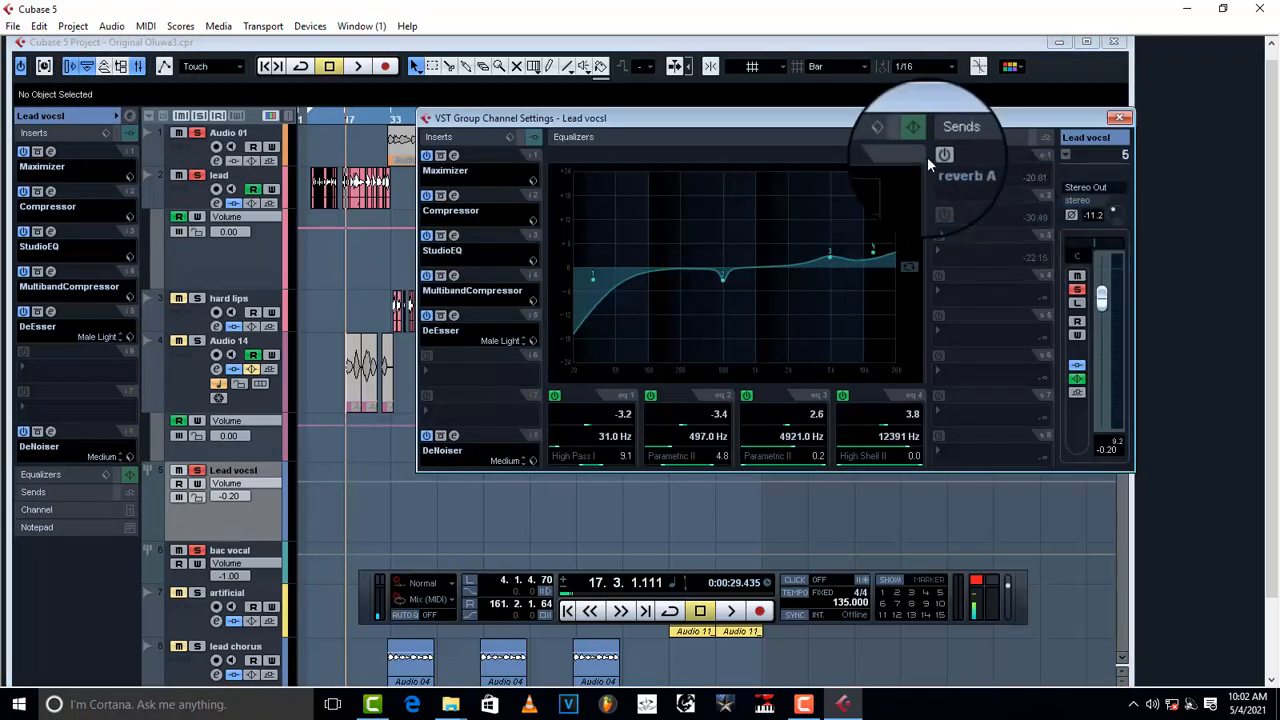
left_click(953, 209)
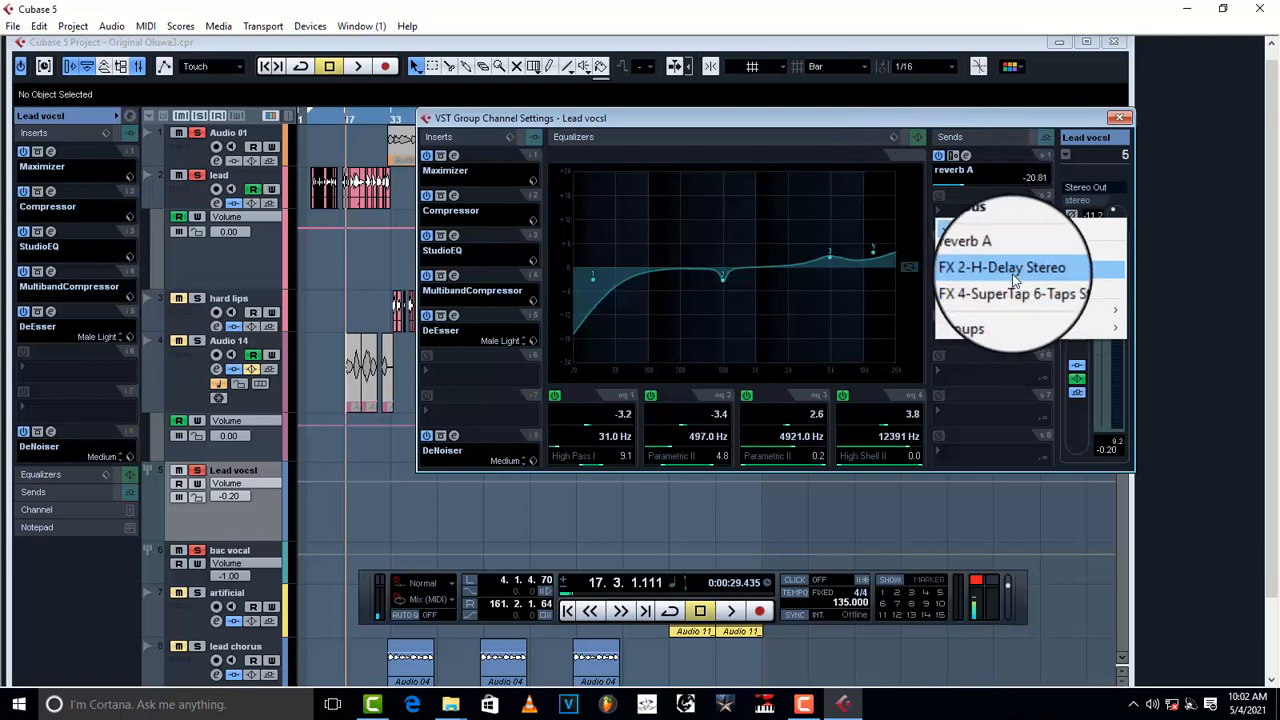
left_click(1005, 272)
left_click(967, 196)
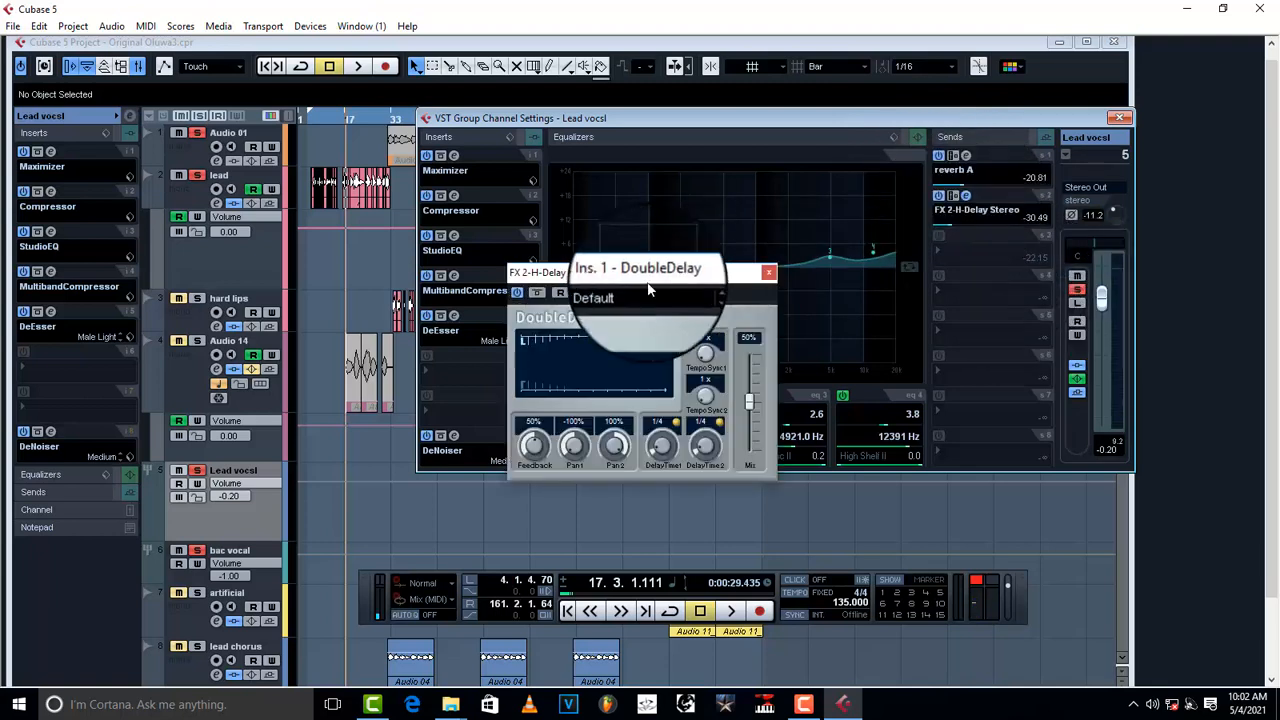
left_click(768, 272)
key("space")
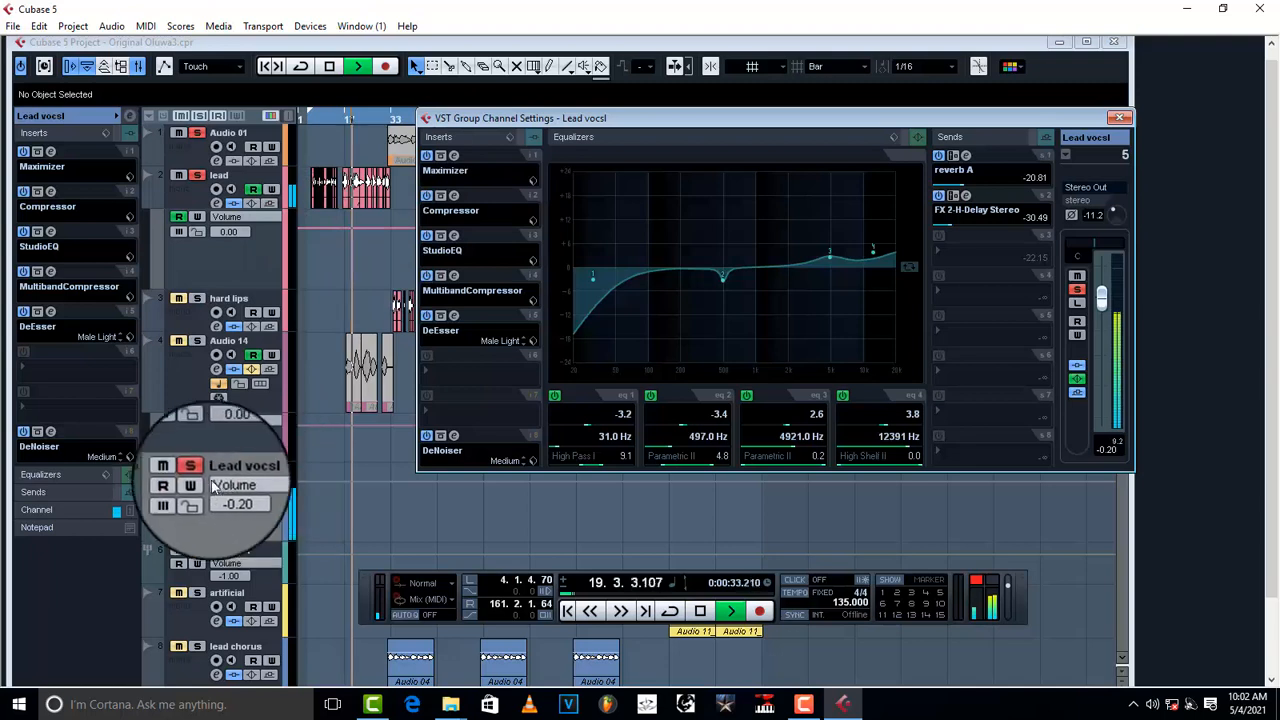
key("space")
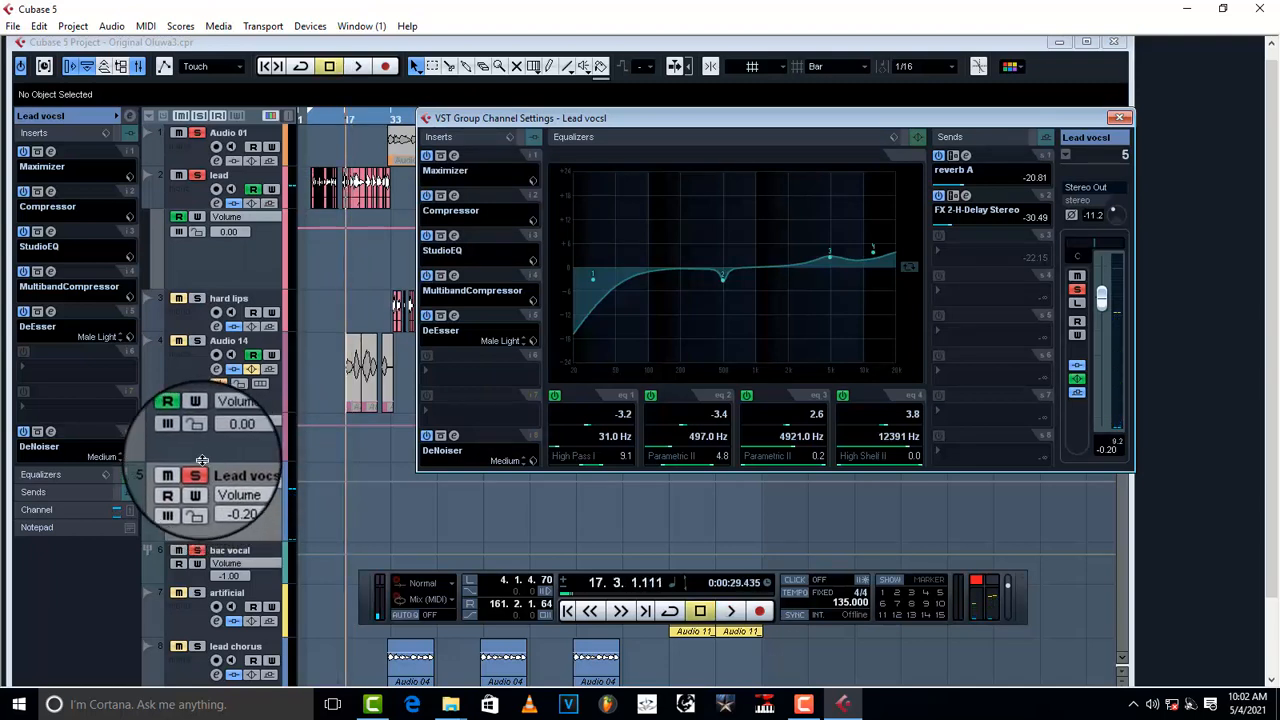
Clear all solos to audition the lead vocals in the full mix, and maximize the project window
left_click(198, 471)
key("space")
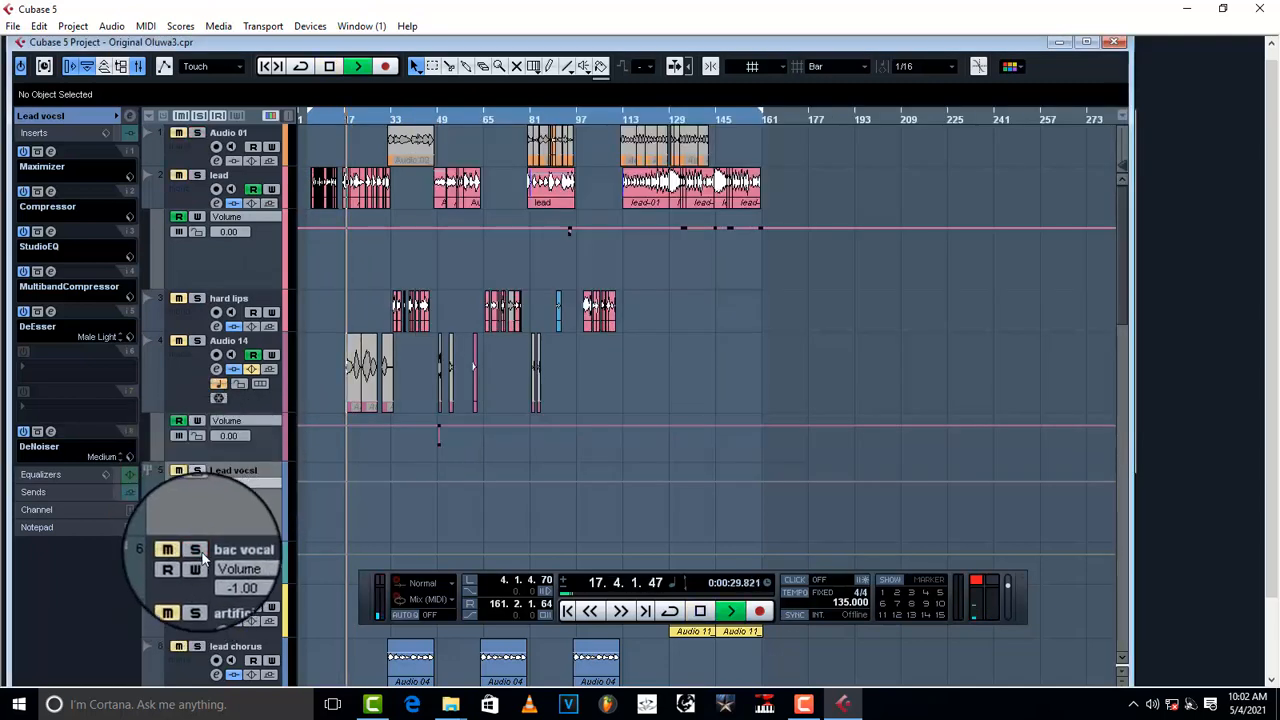
left_click(199, 116)
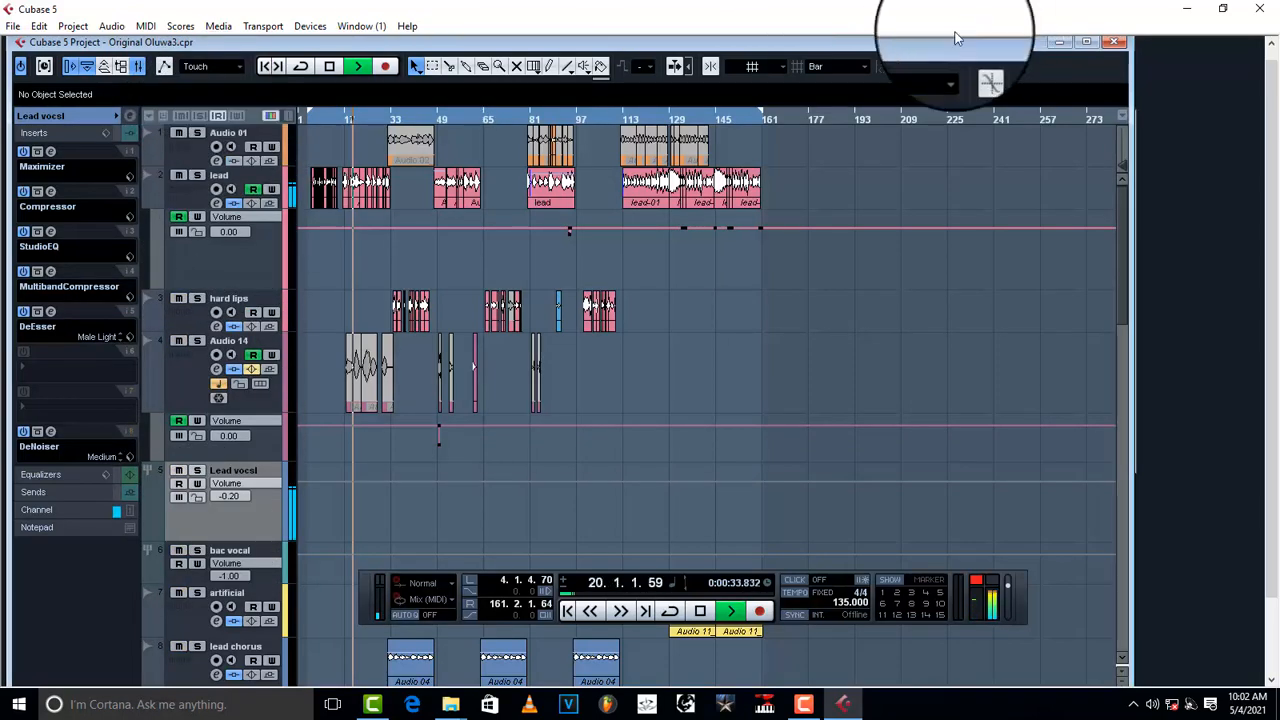
left_click(1087, 42)
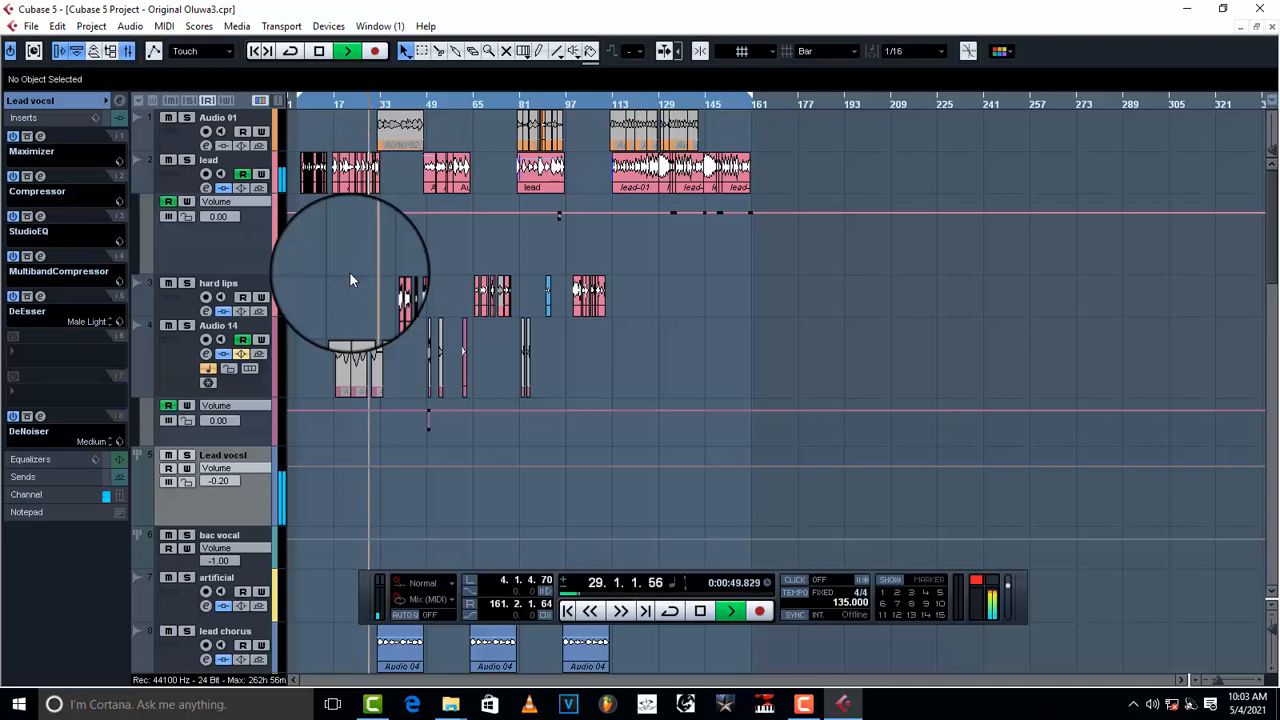
key("space")
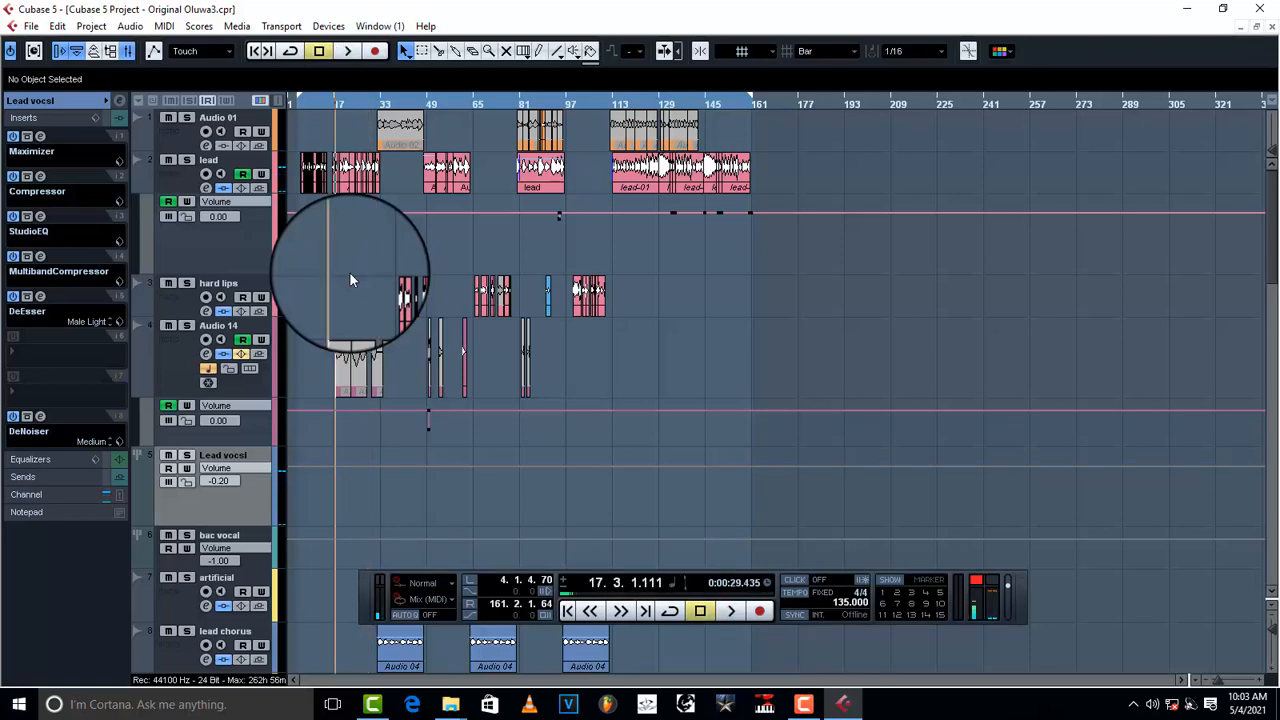
Save the Lead vocsl channel's insert chain as a preset named ZSD
left_click(96, 117)
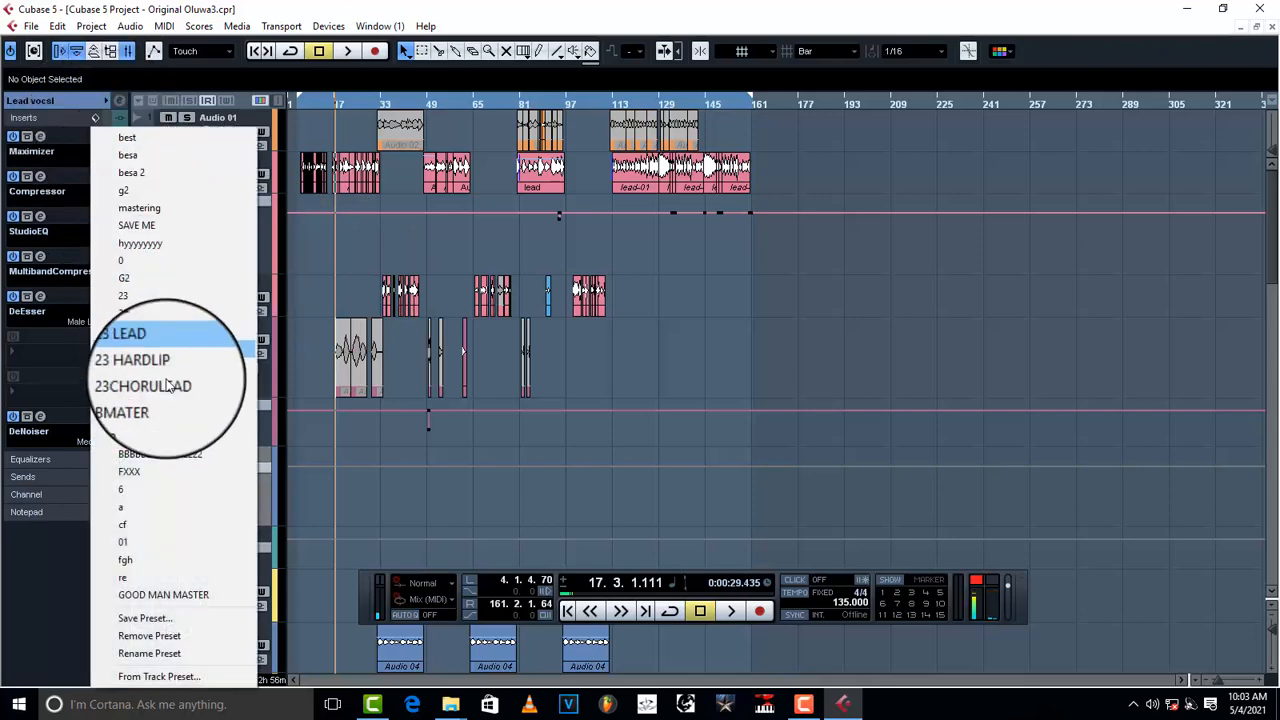
left_click(160, 619)
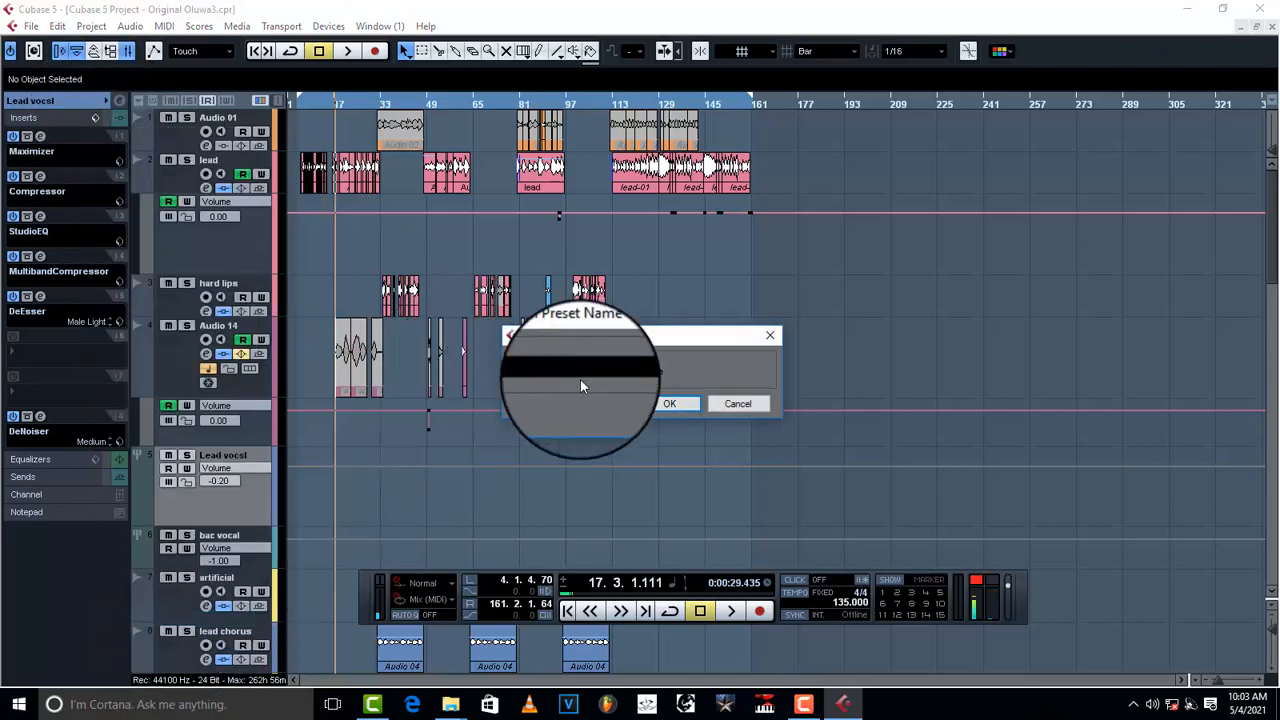
type("ZSD")
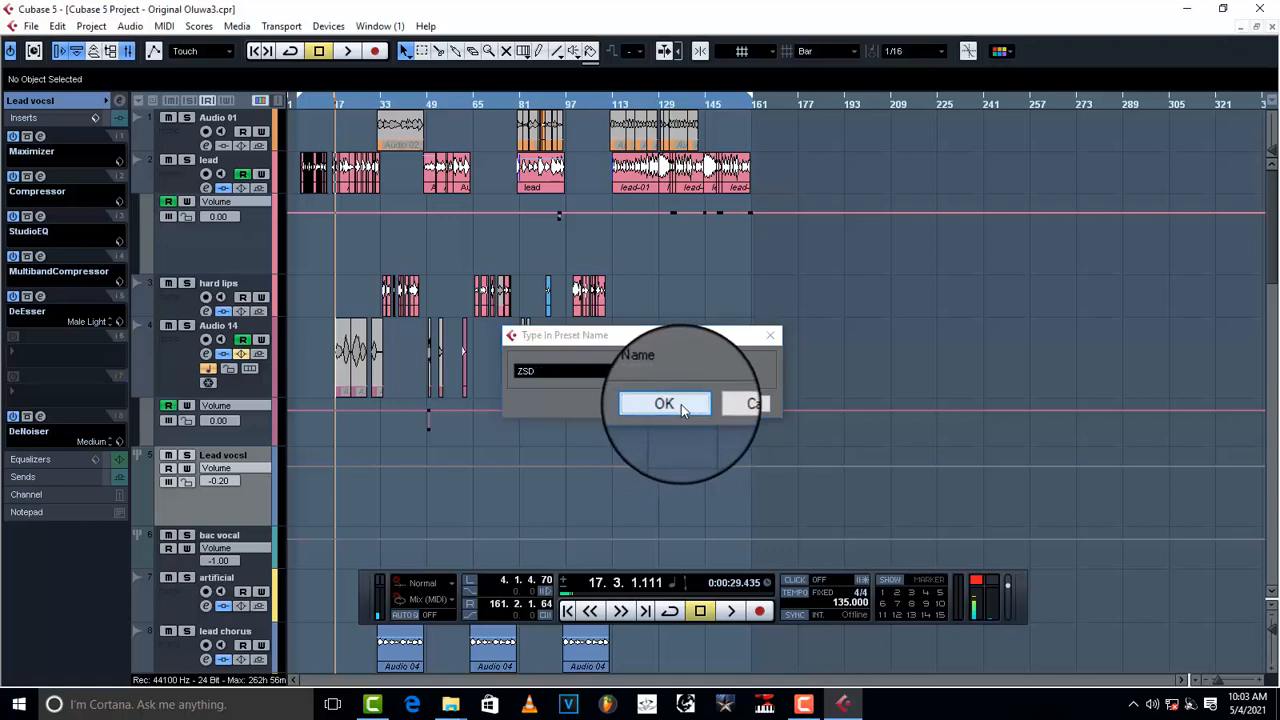
left_click(681, 404)
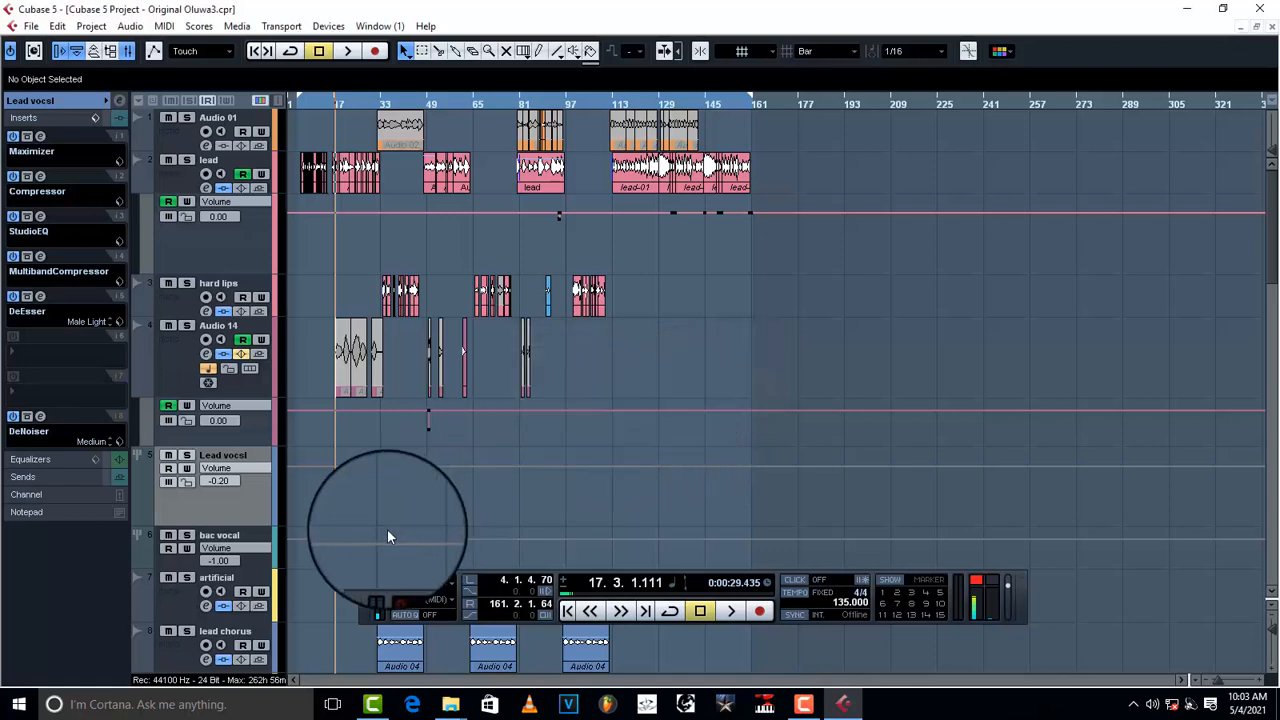
Load the saved ZSD insert preset on the artificial track and show its insert slots
left_click(255, 575)
left_click(88, 115)
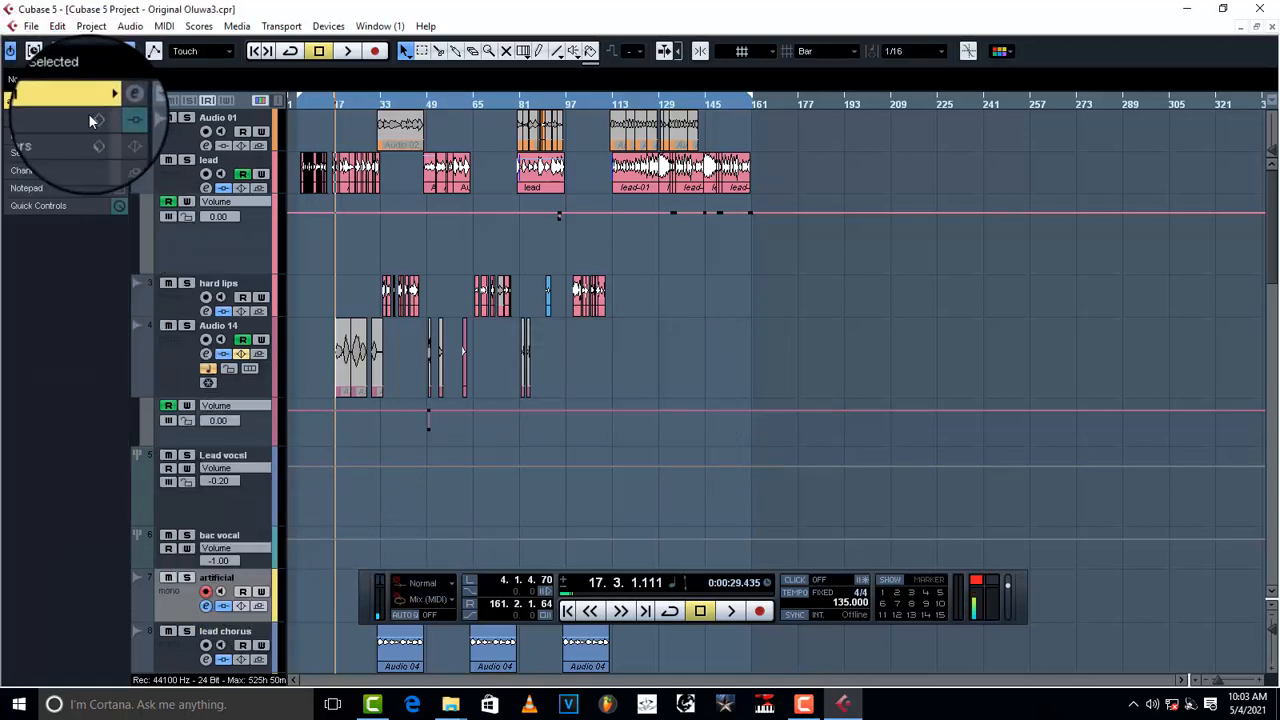
left_click(96, 117)
left_click(145, 136)
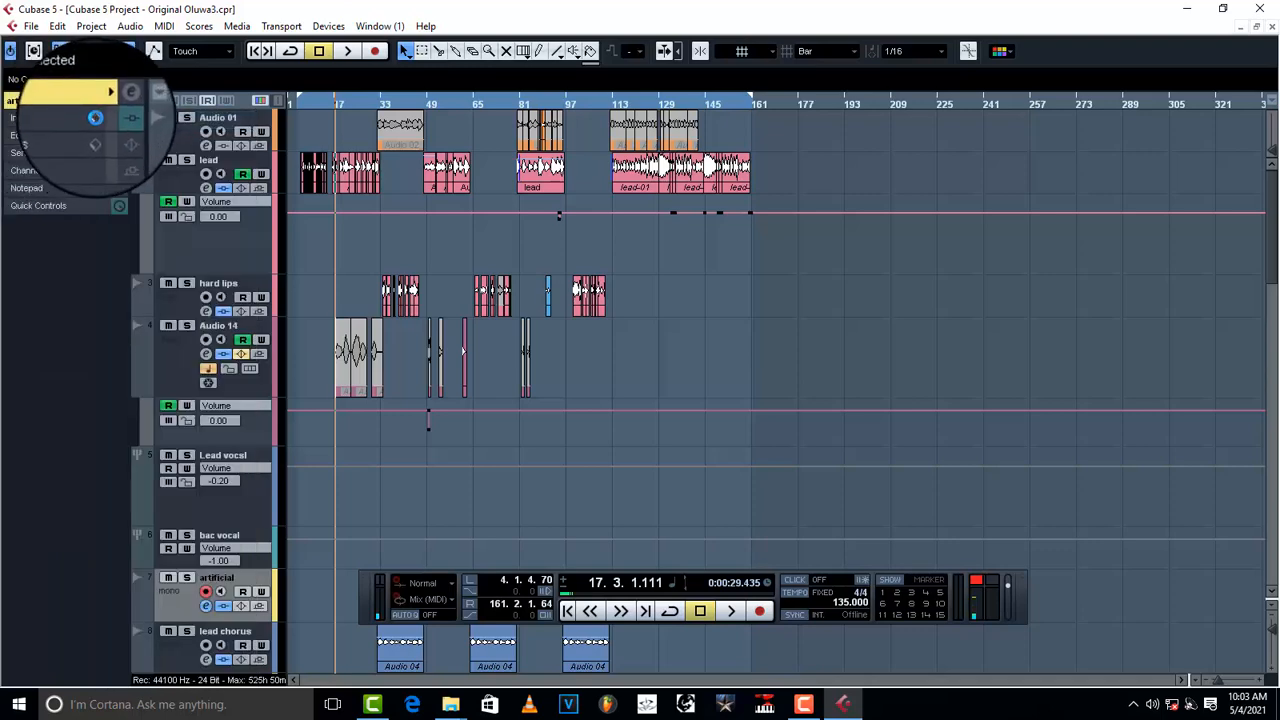
left_click(95, 117)
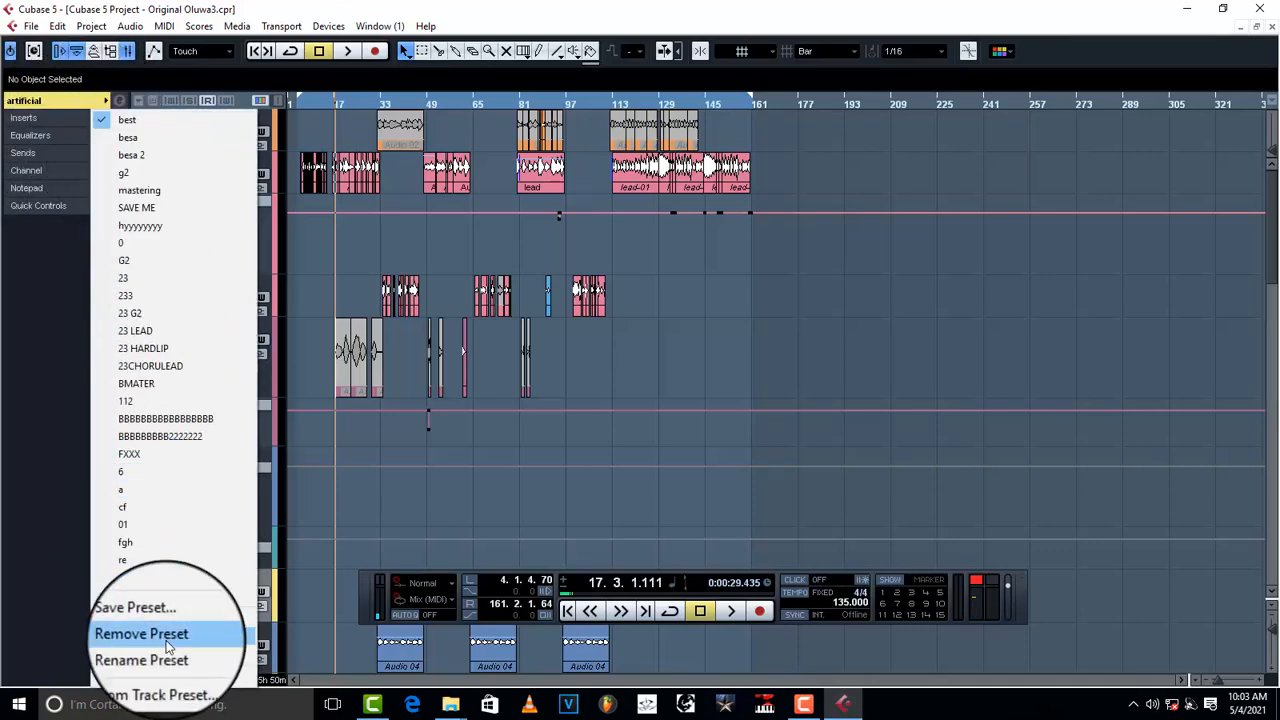
left_click(166, 599)
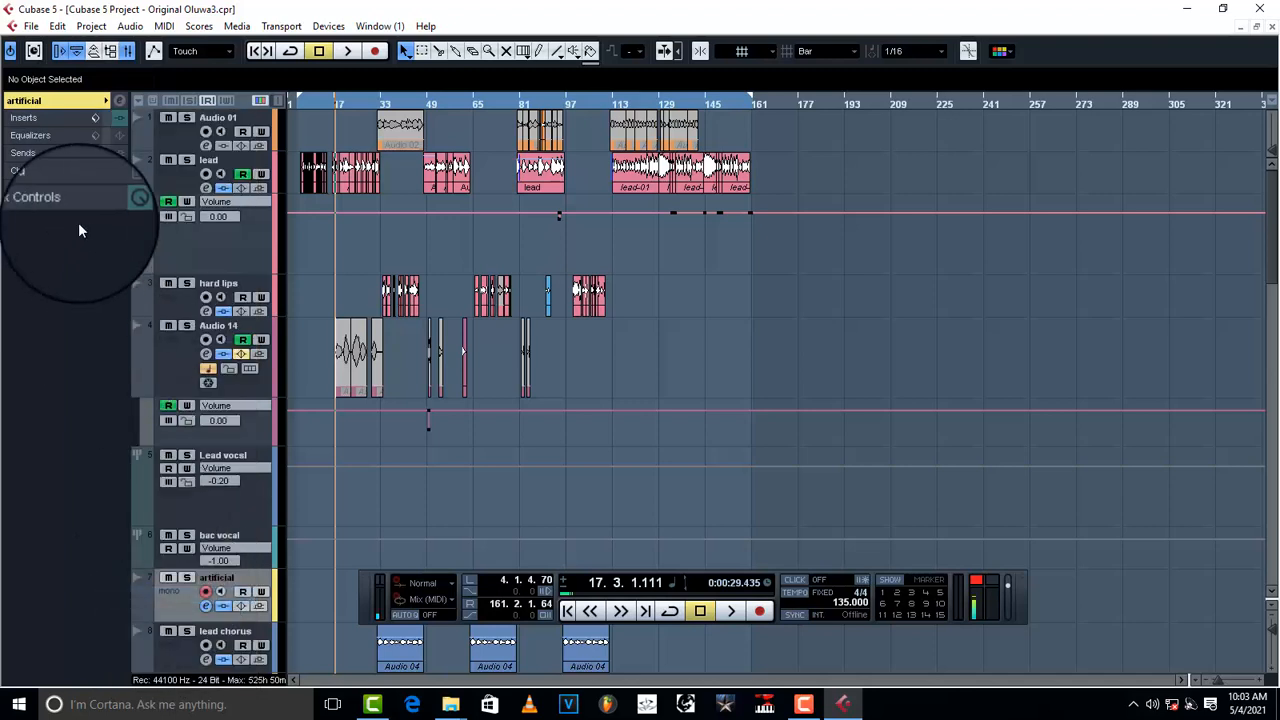
left_click(20, 118)
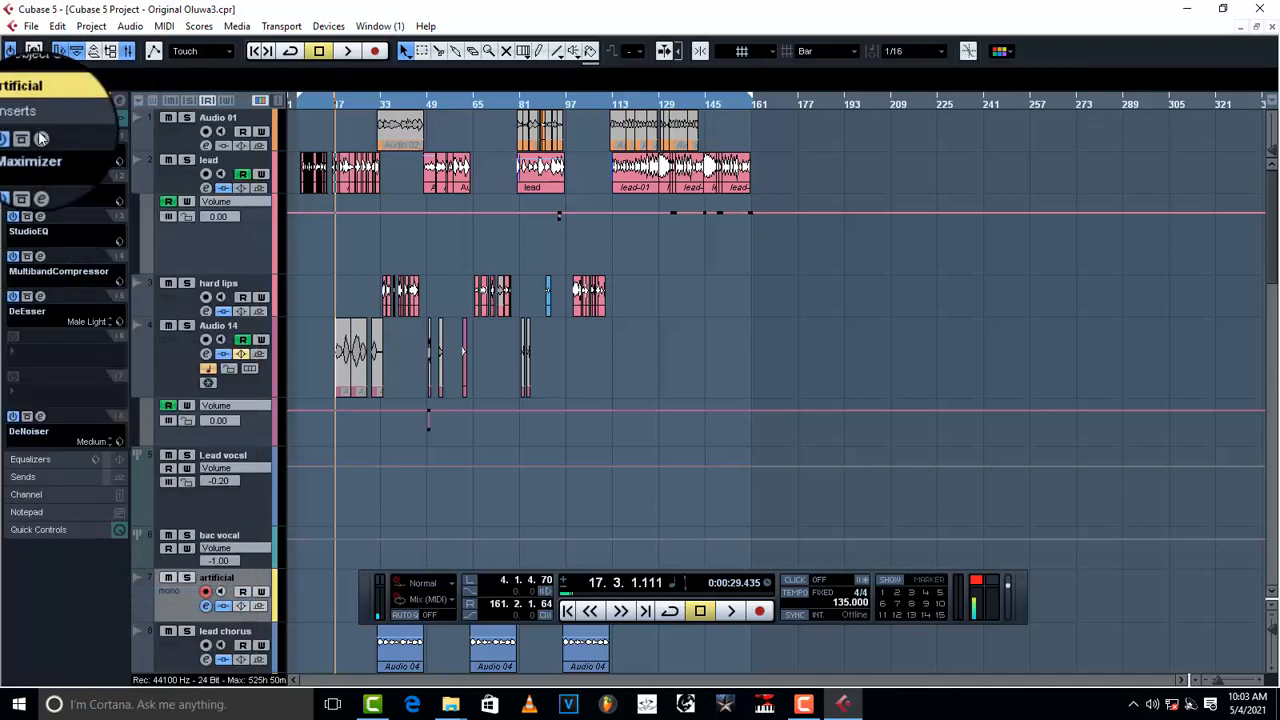
Review the settings of the artificial track's loaded inserts, including the Compressor, MultibandCompressor, DeEsser and DeNoiser
left_click(40, 138)
left_click(41, 140)
left_click(40, 178)
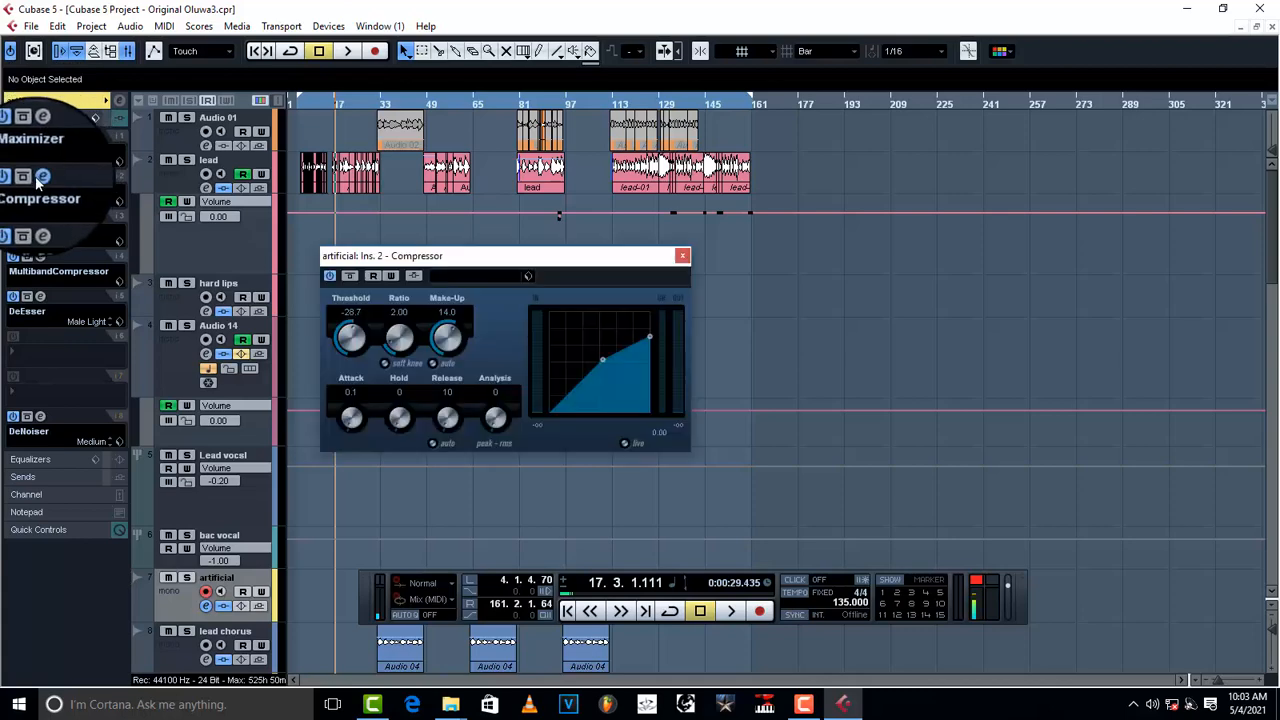
left_click(40, 178)
left_click(40, 258)
left_click(40, 258)
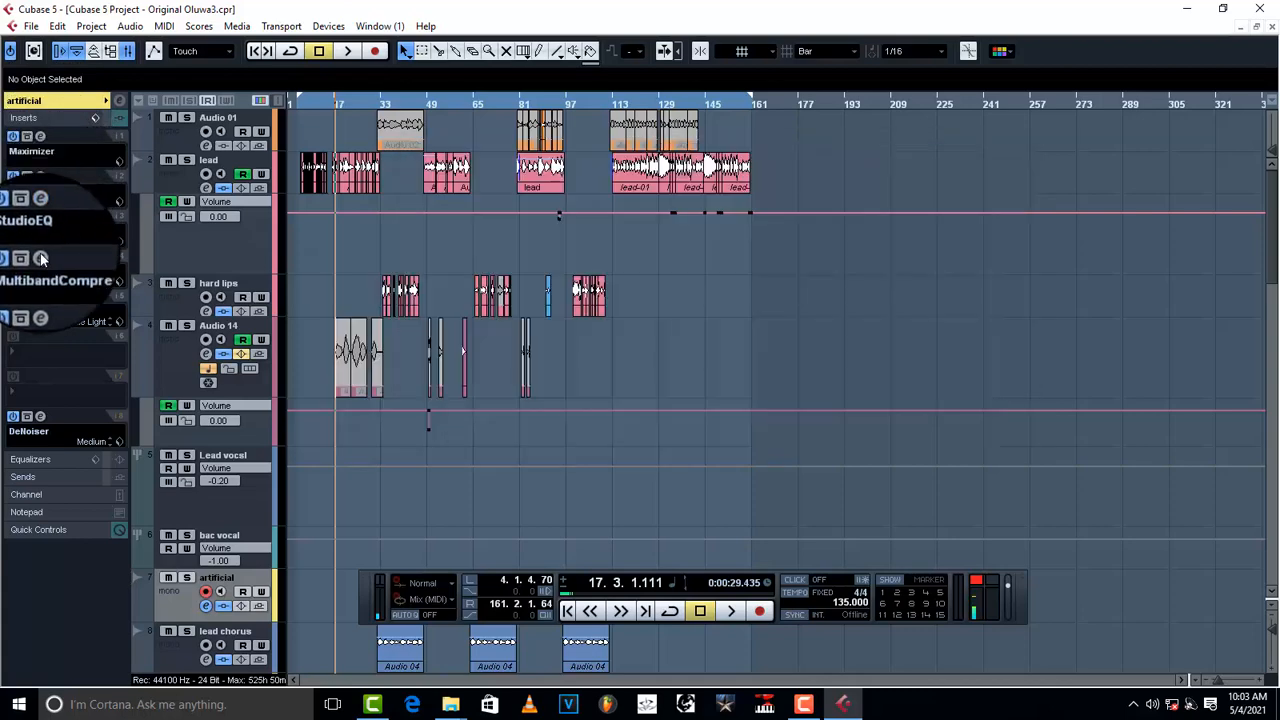
left_click(40, 258)
left_click(40, 258)
left_click(44, 298)
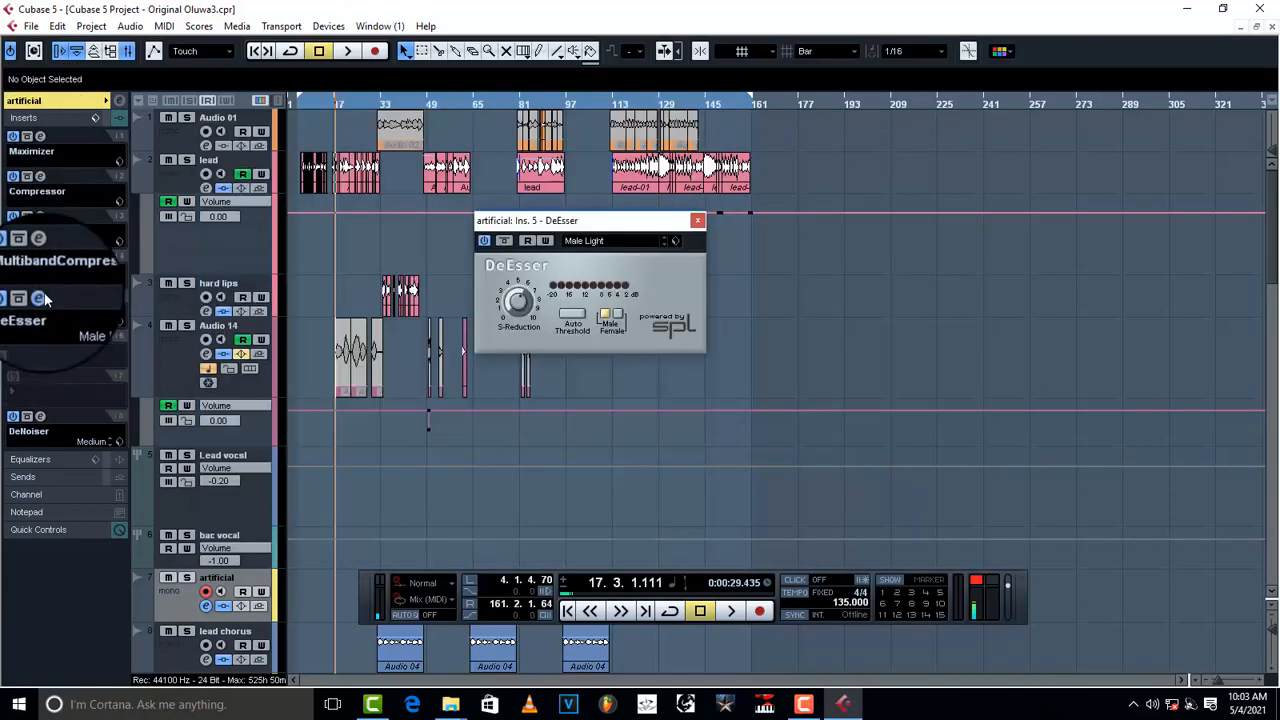
left_click(44, 292)
left_click(47, 410)
left_click(47, 412)
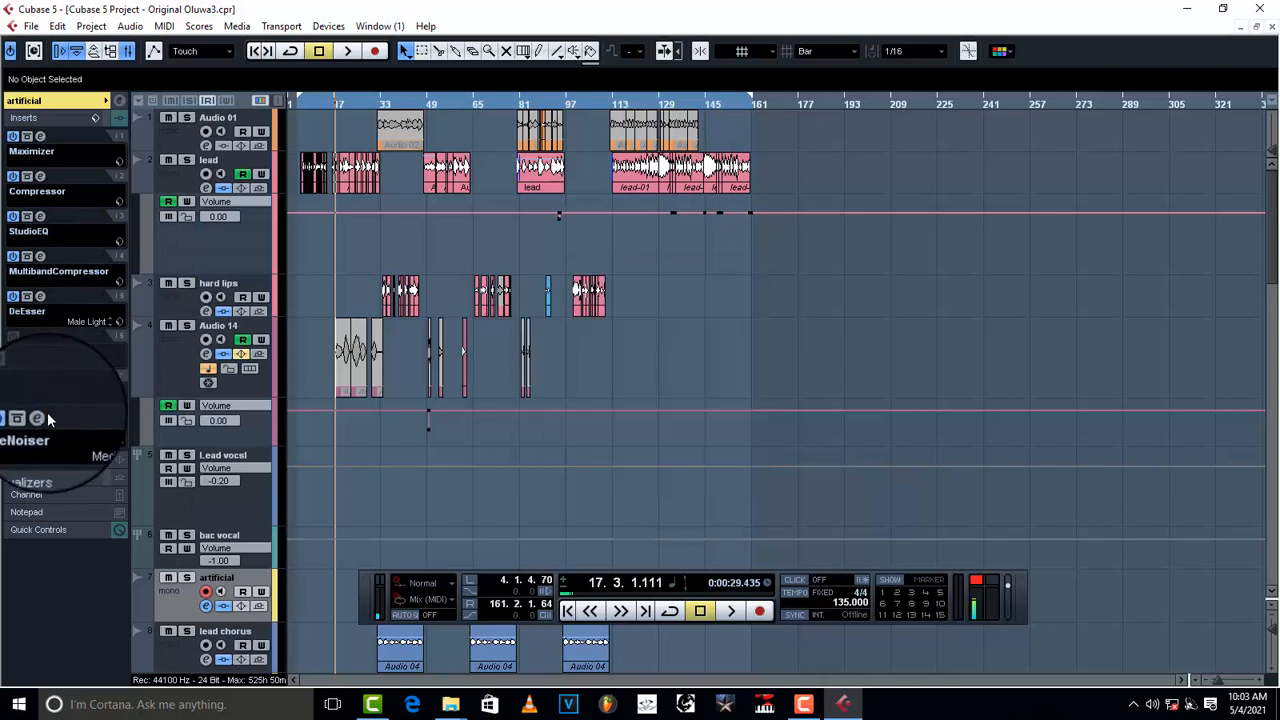
Set the make-up gain of the Lead vocsl channel's Compressor to 15.0 while auditioning the mix, and recheck its settings
key("space")
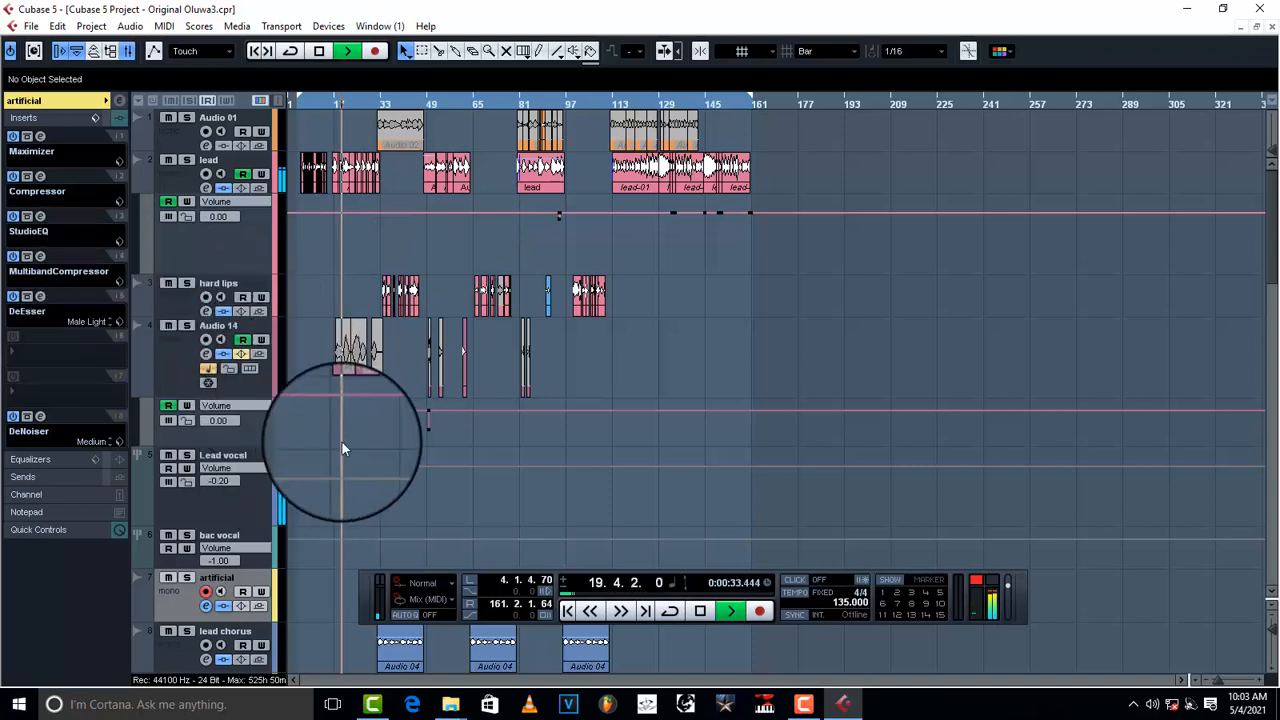
left_click(256, 496)
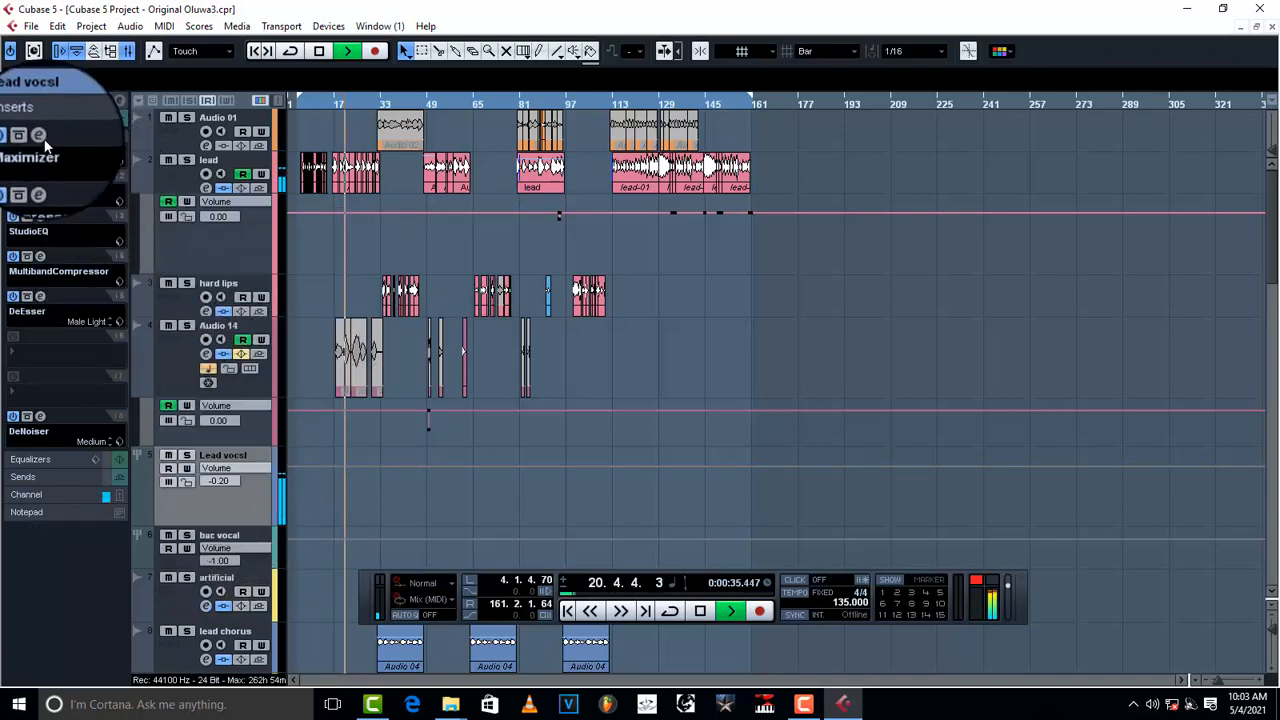
left_click(39, 176)
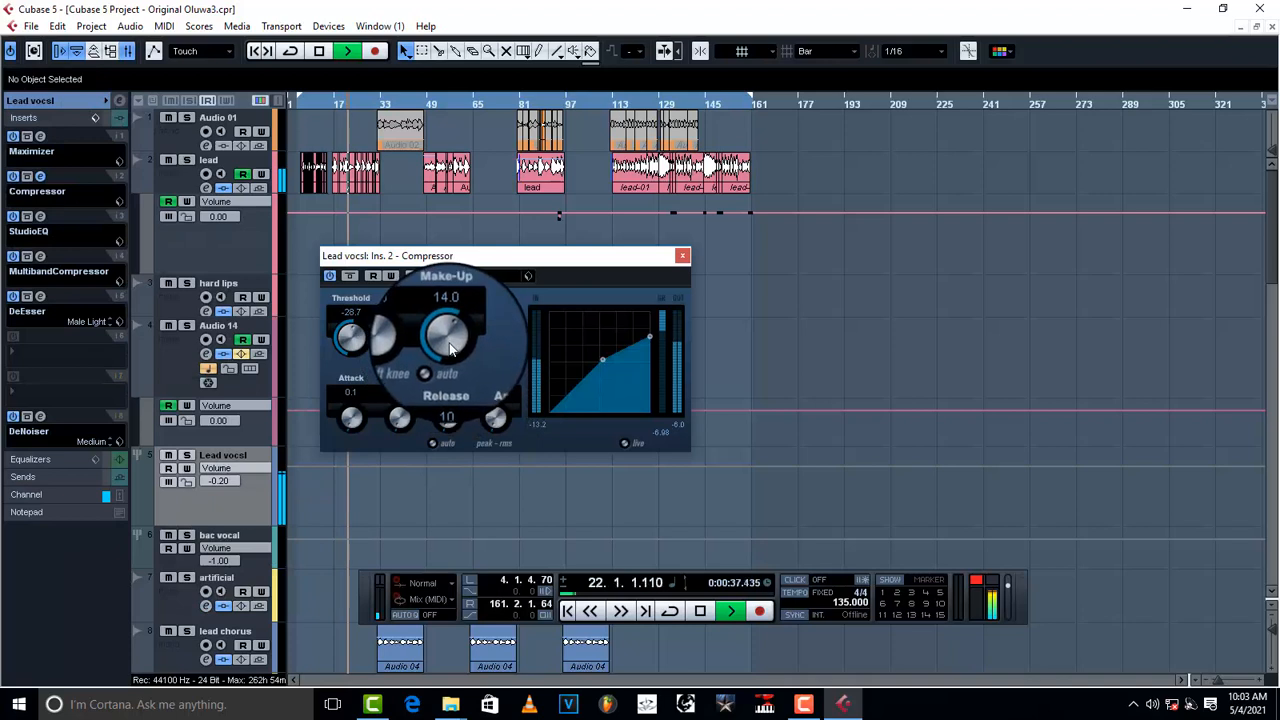
scroll(450, 345, "up", 2)
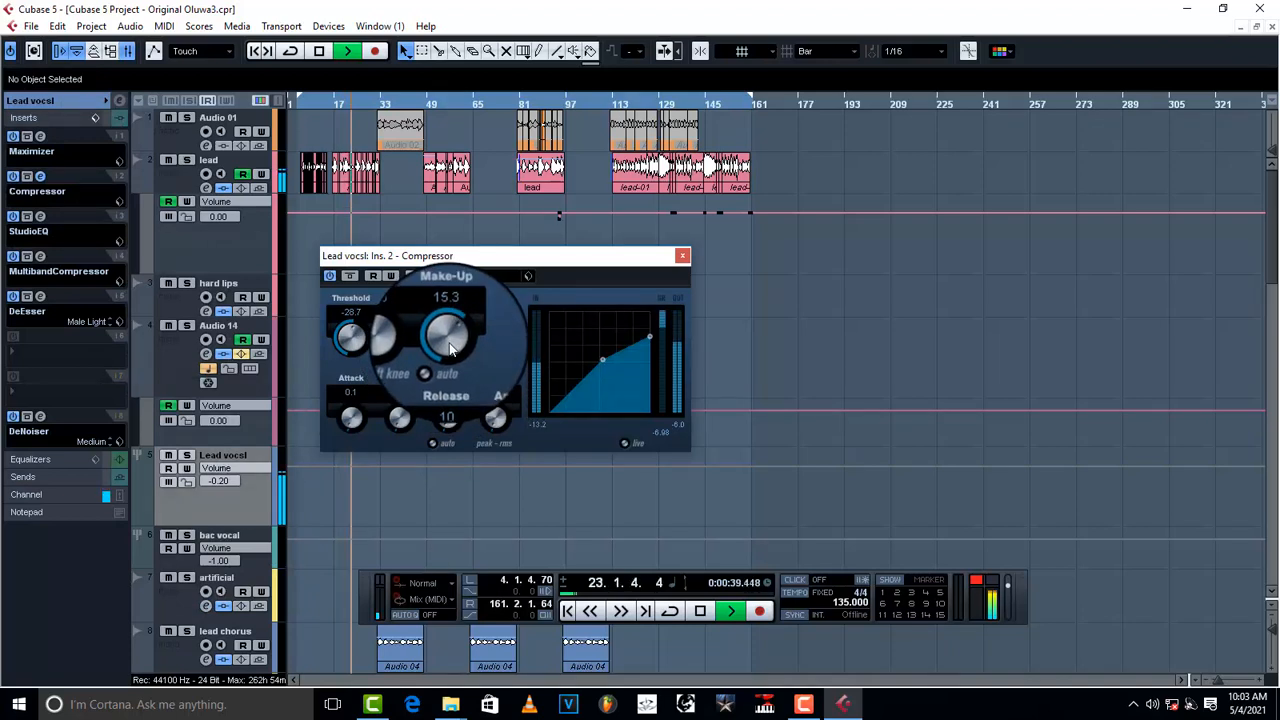
scroll(450, 345, "down", 1)
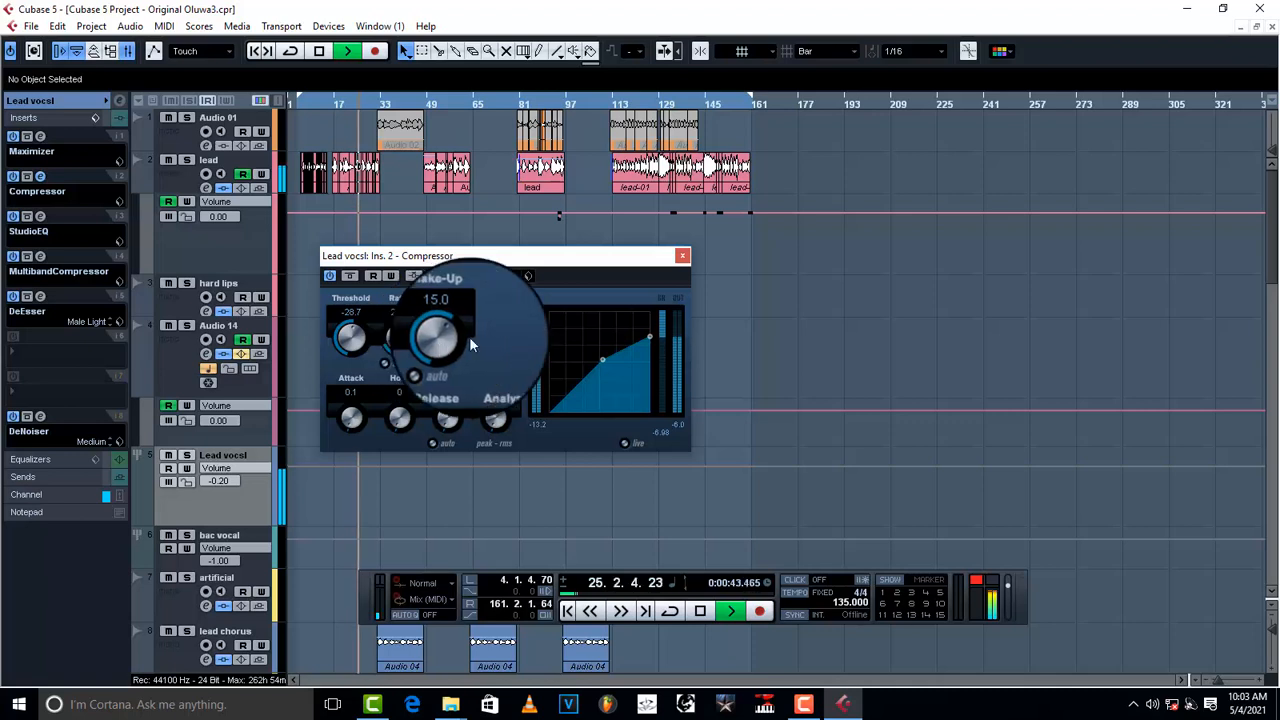
left_click(682, 255)
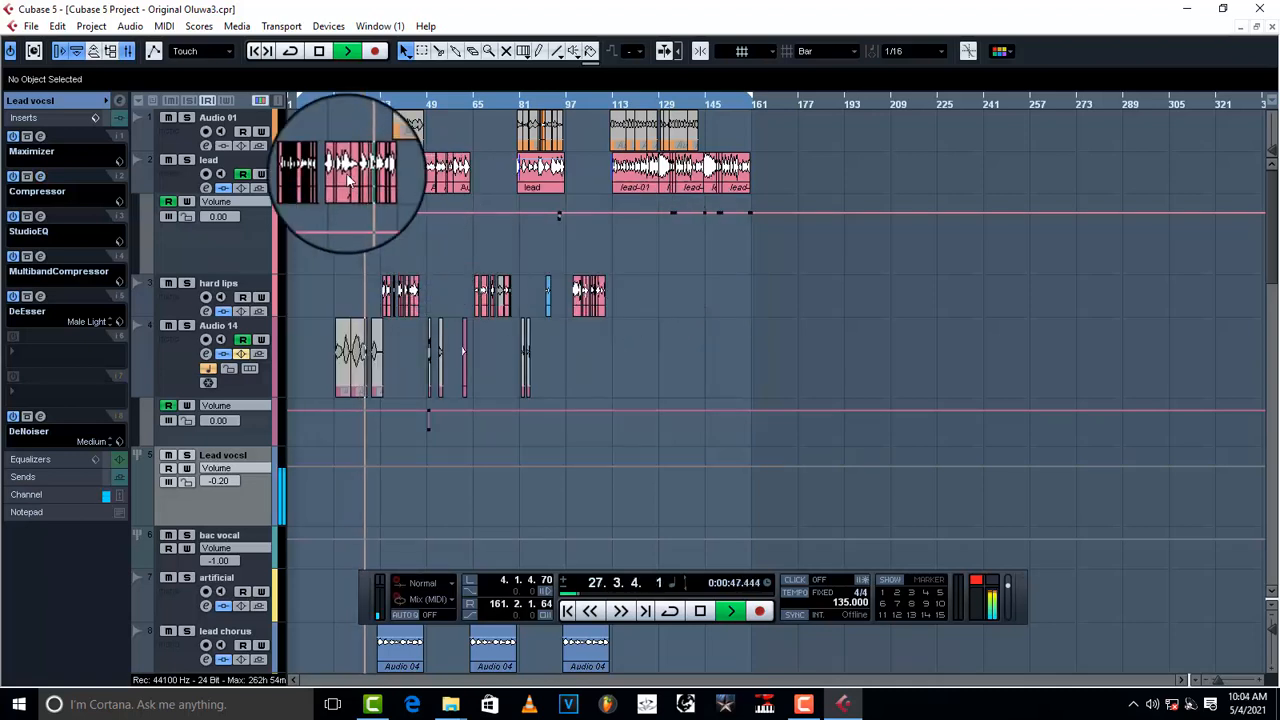
key("space")
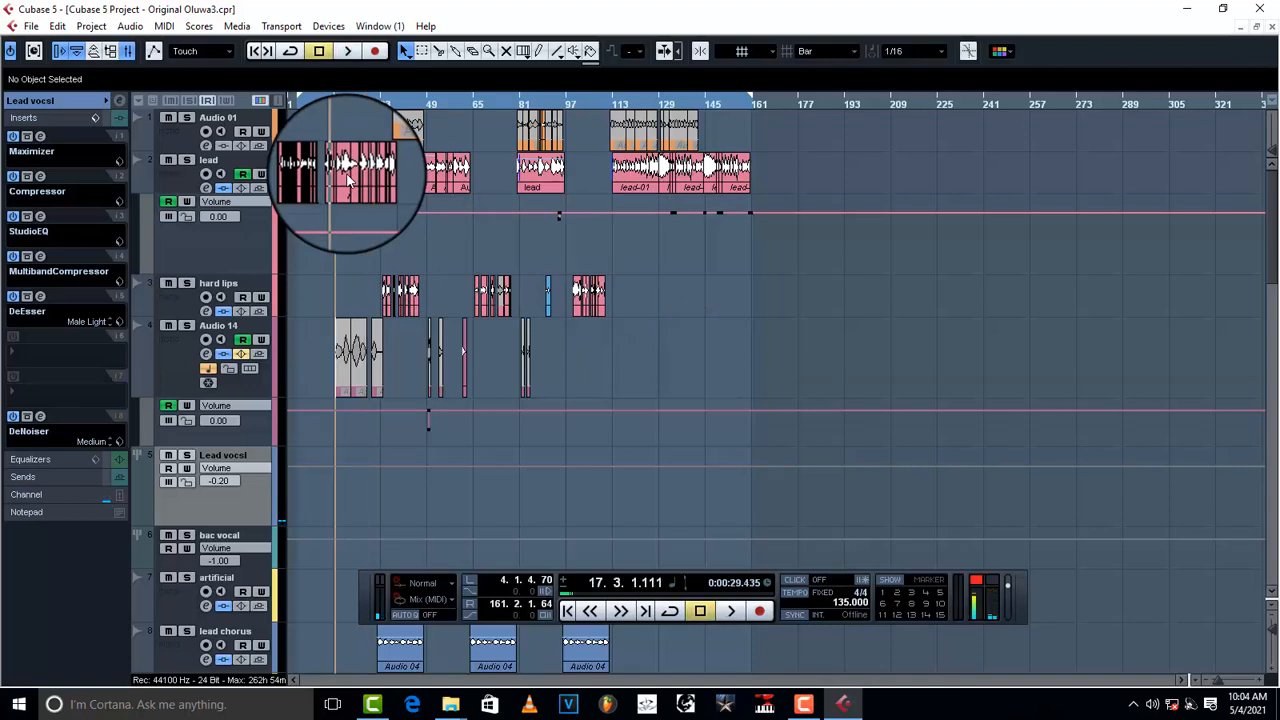
left_click(42, 176)
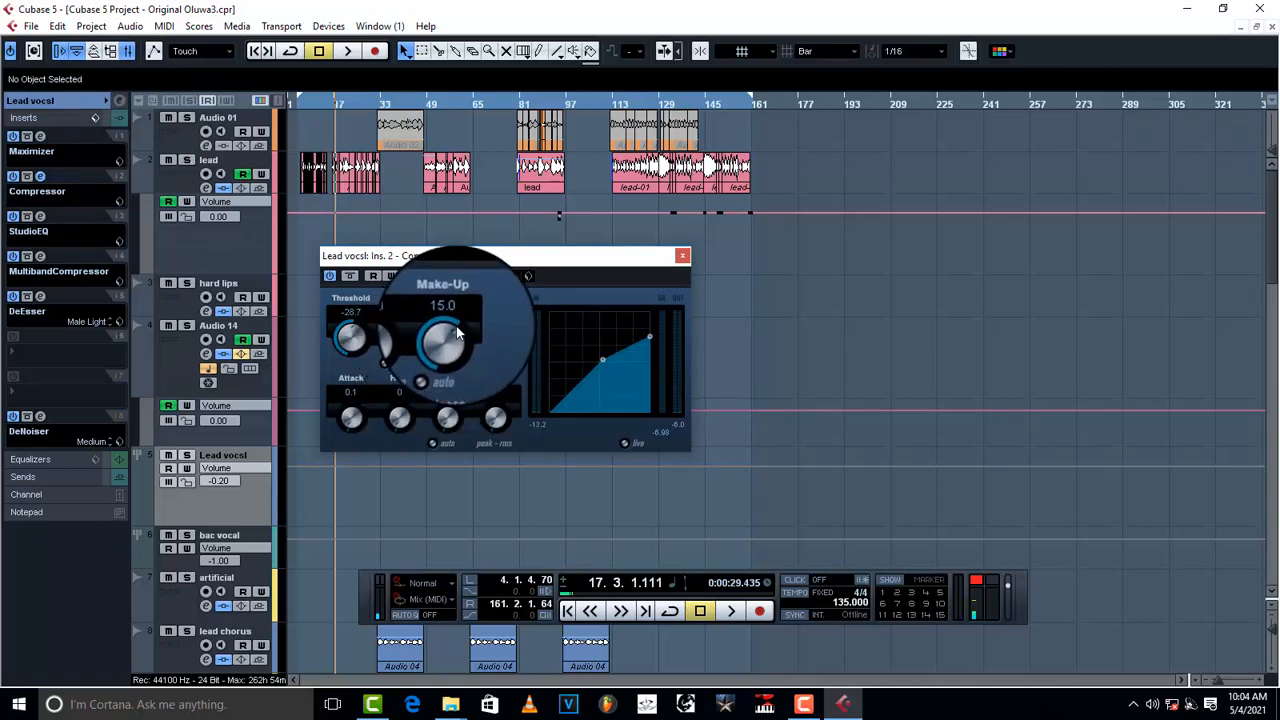
left_click(684, 260)
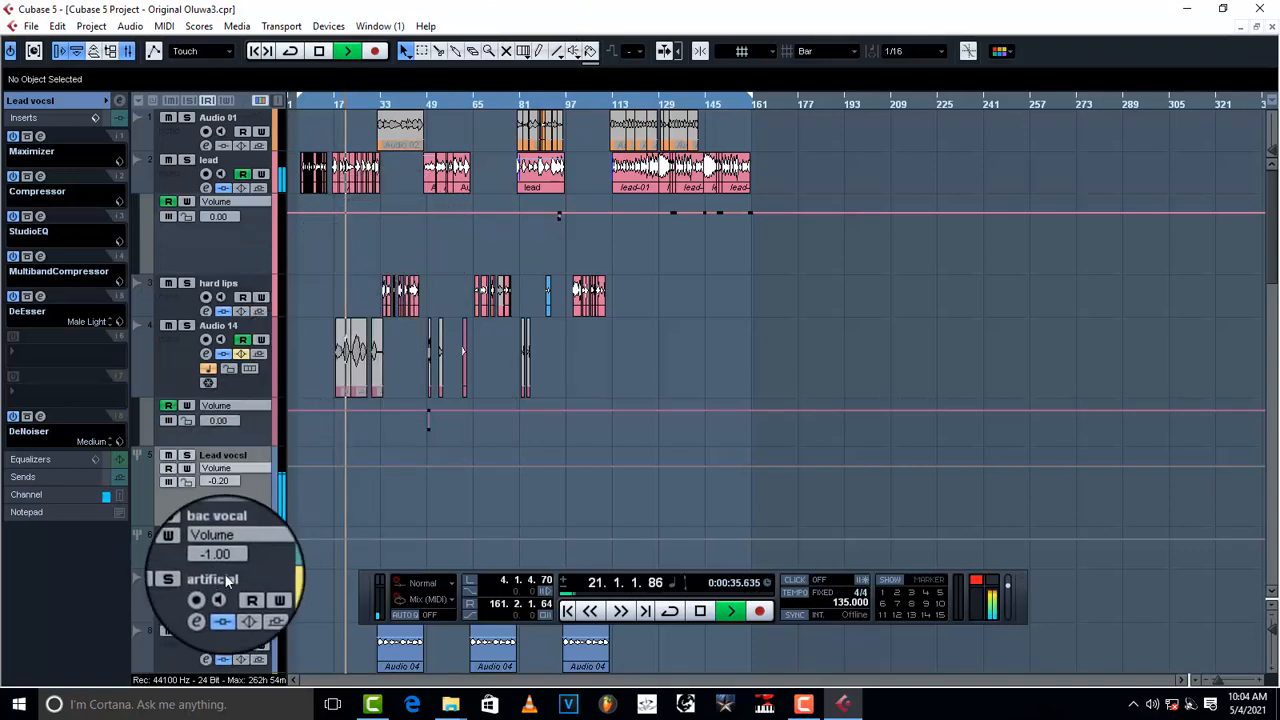
Load the ZSD insert preset on the bac vocal group channel
left_click(254, 565)
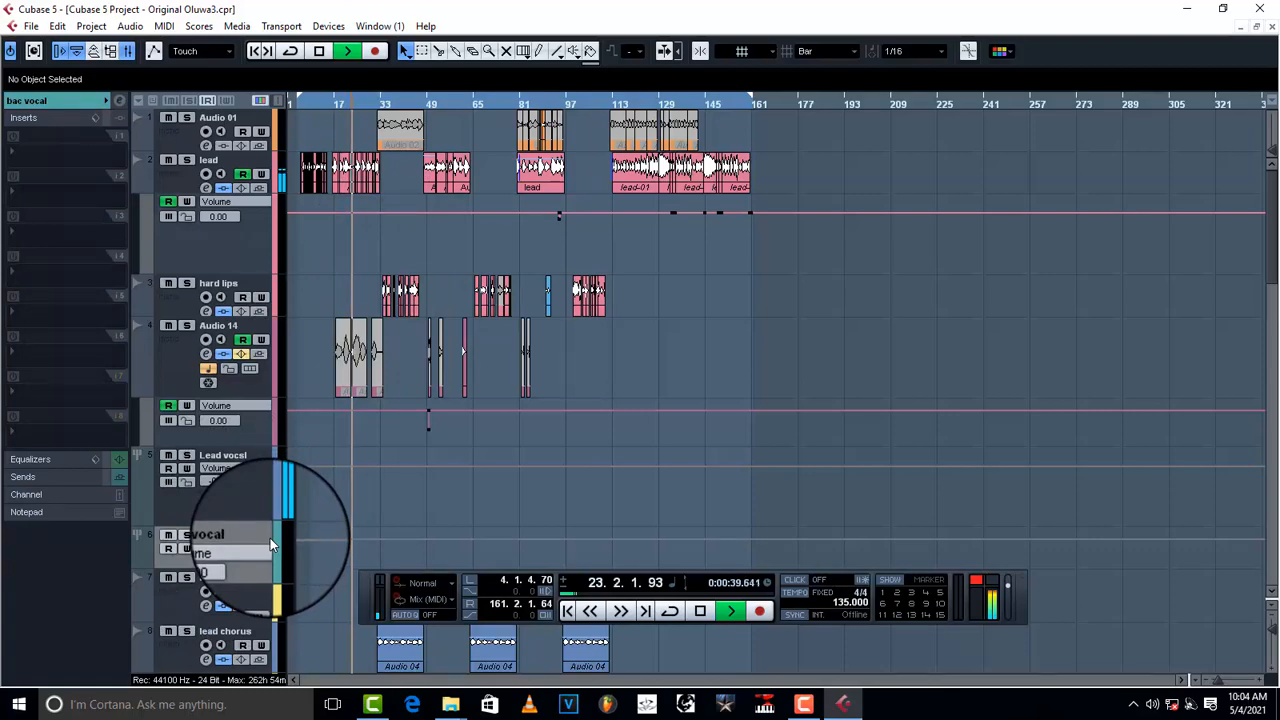
left_click(91, 119)
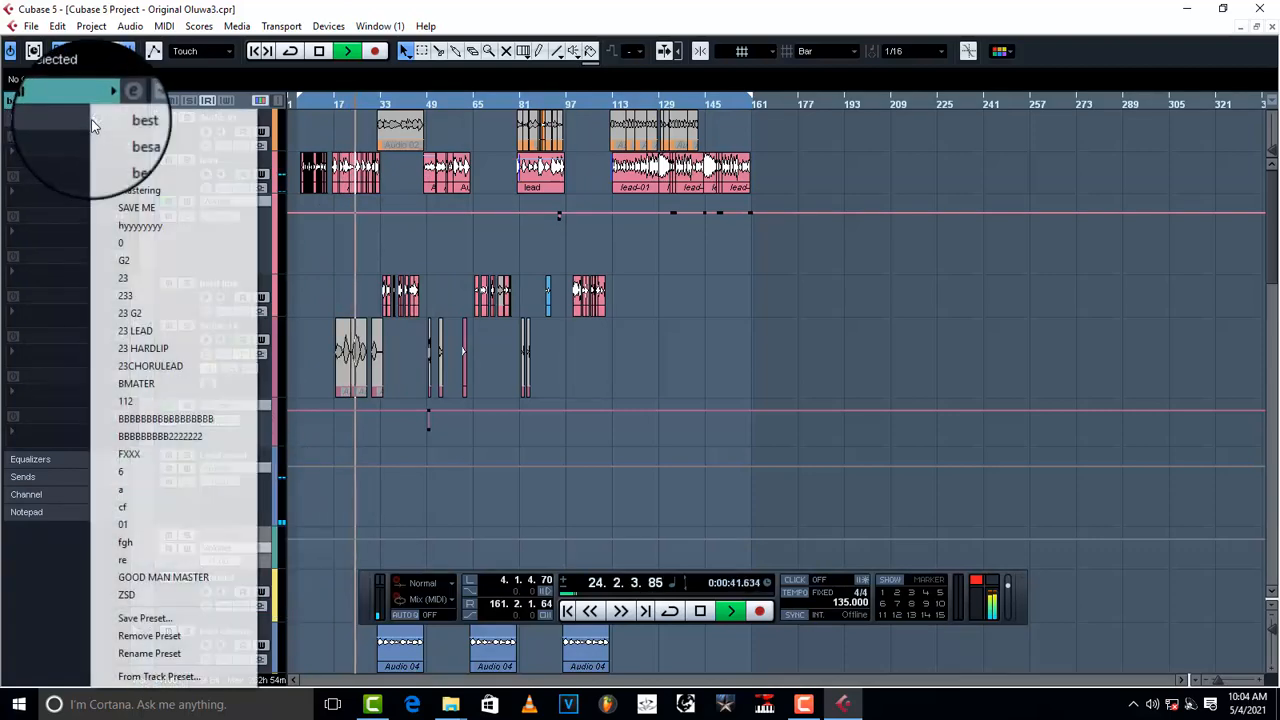
left_click(200, 608)
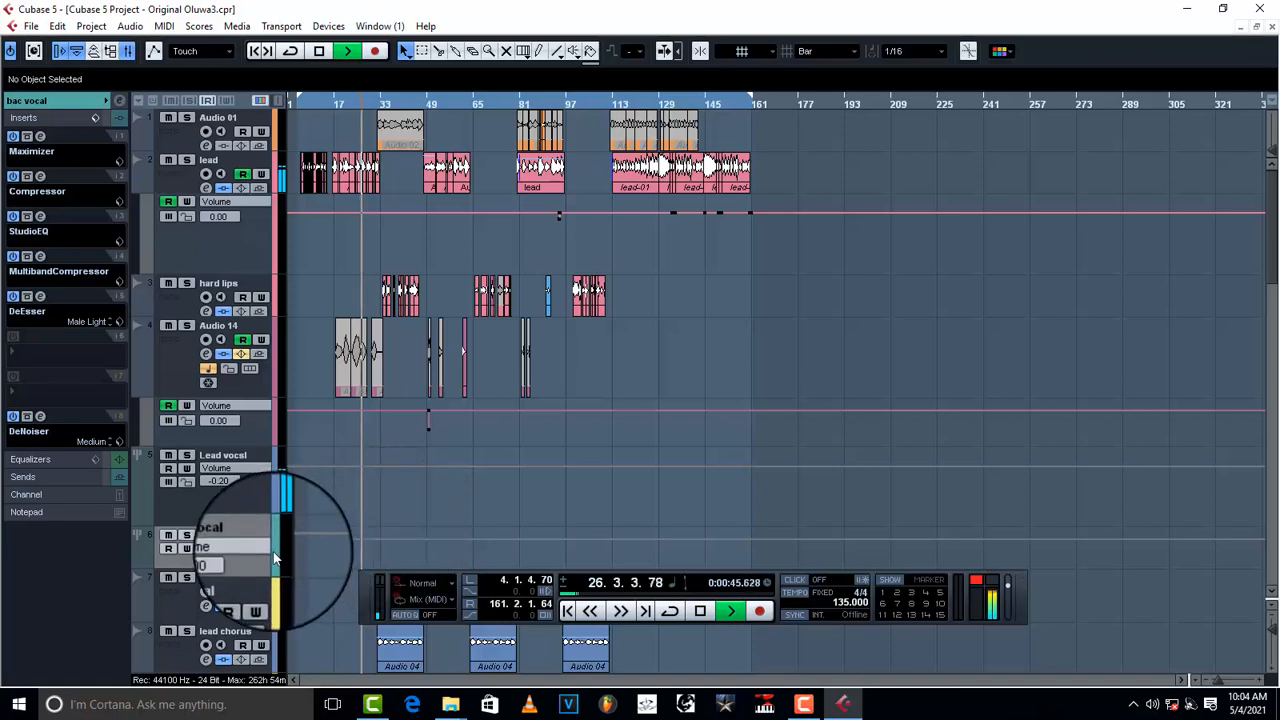
Compare the lead, Lead vocsl and bac vocal inserts during playback, with the artificial track's inserts switched off, and stop playback
left_click(168, 178)
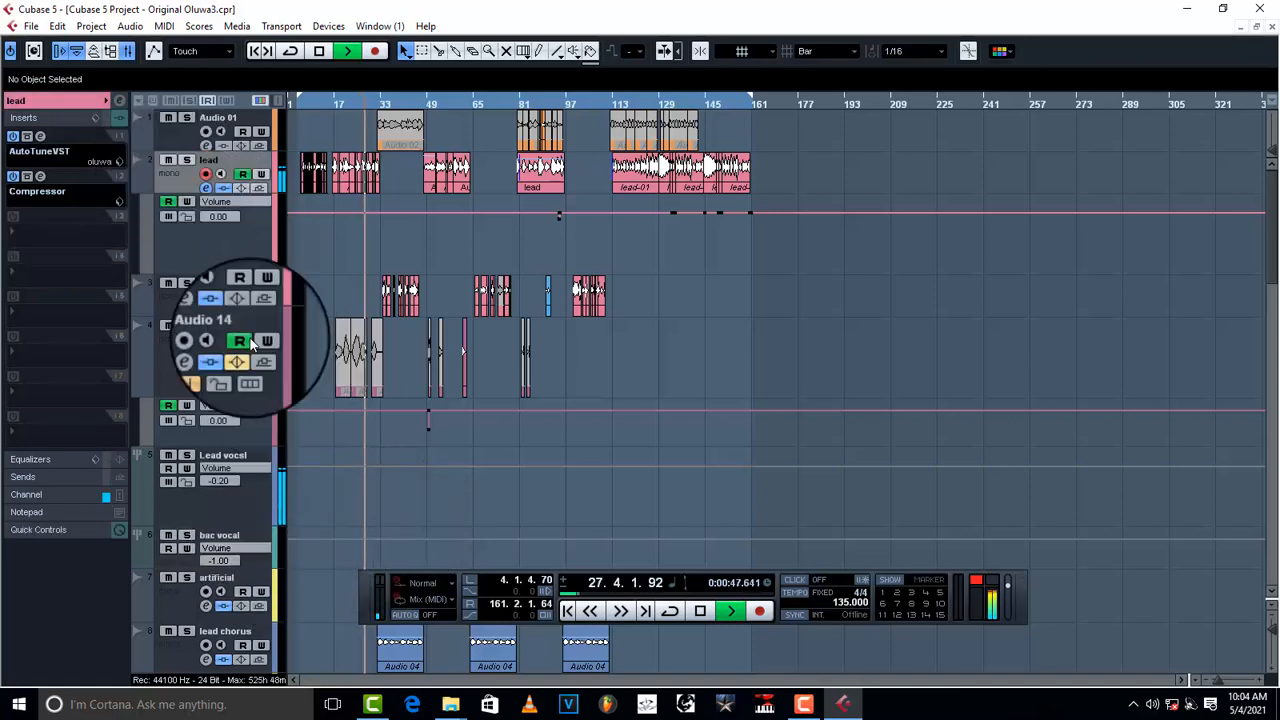
left_click(247, 505)
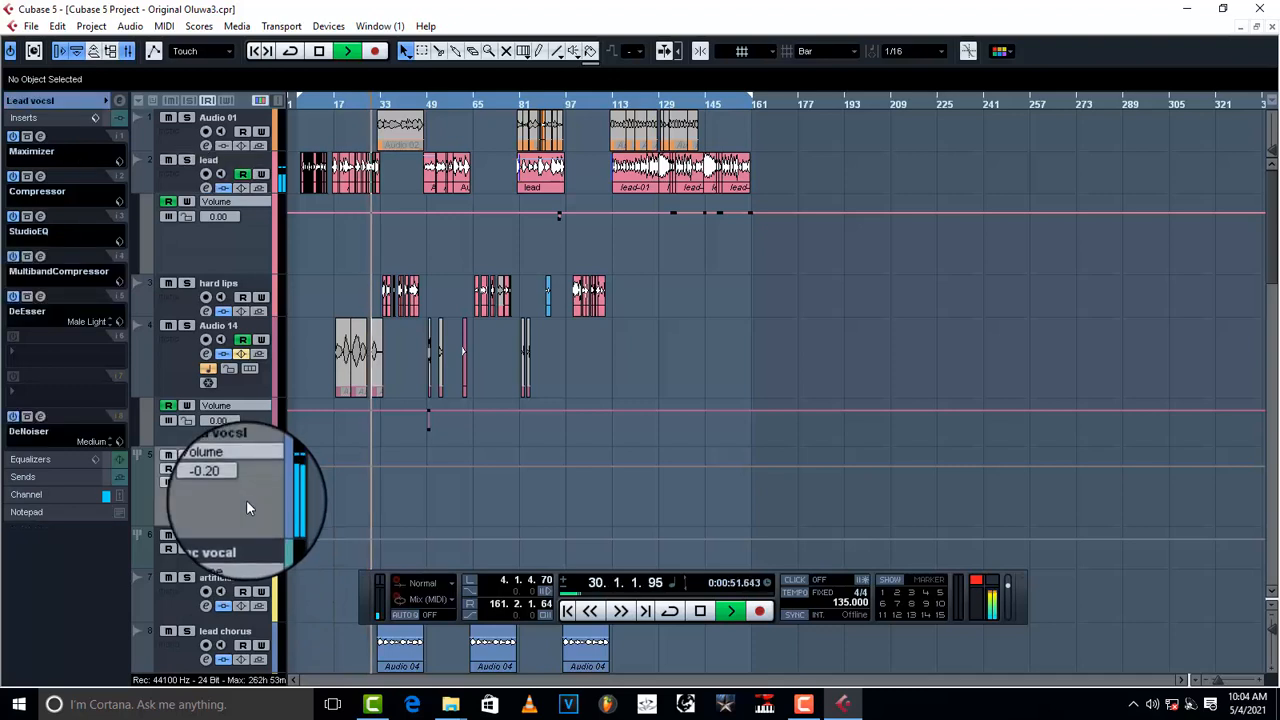
left_click(249, 426)
left_click(260, 488)
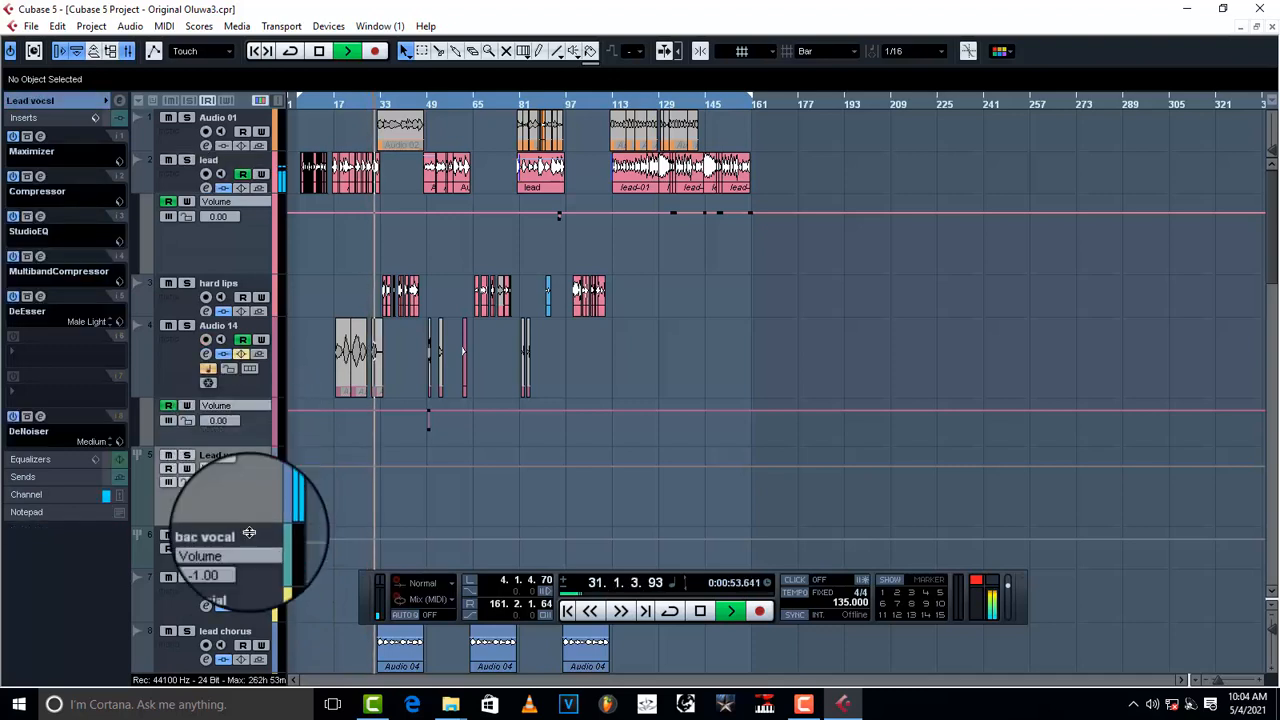
left_click(254, 576)
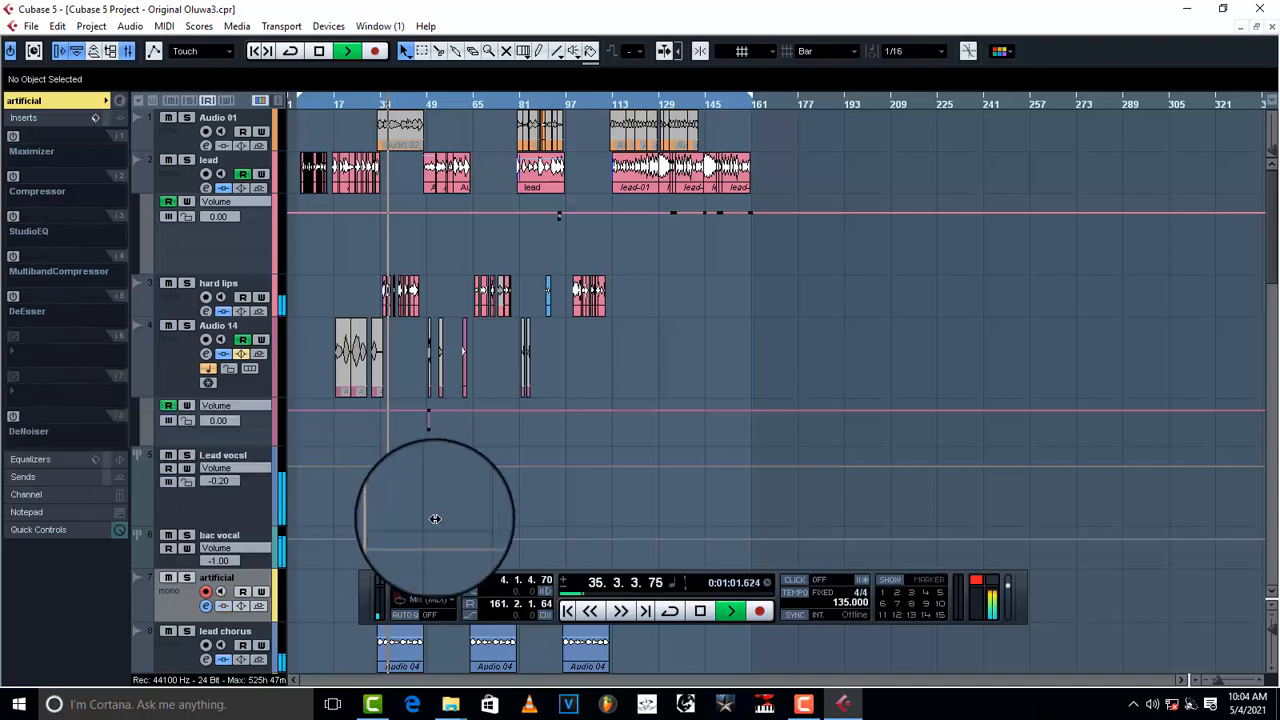
left_click(256, 555)
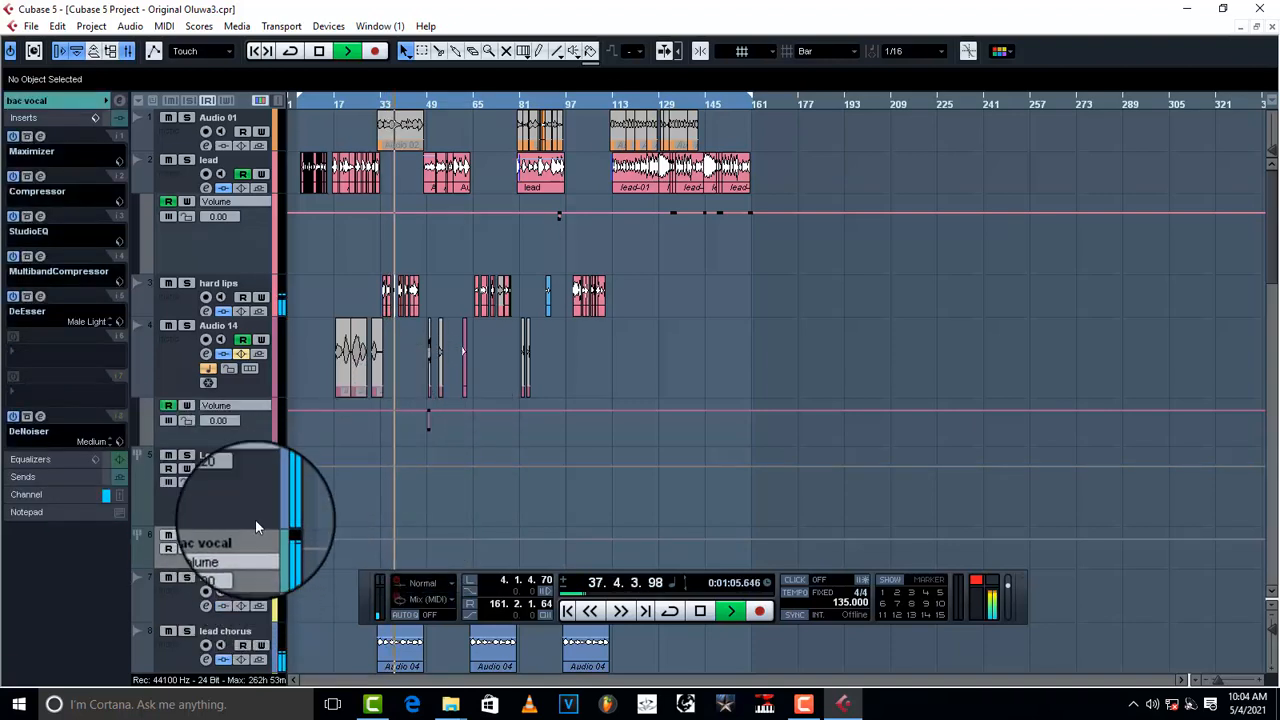
key("space")
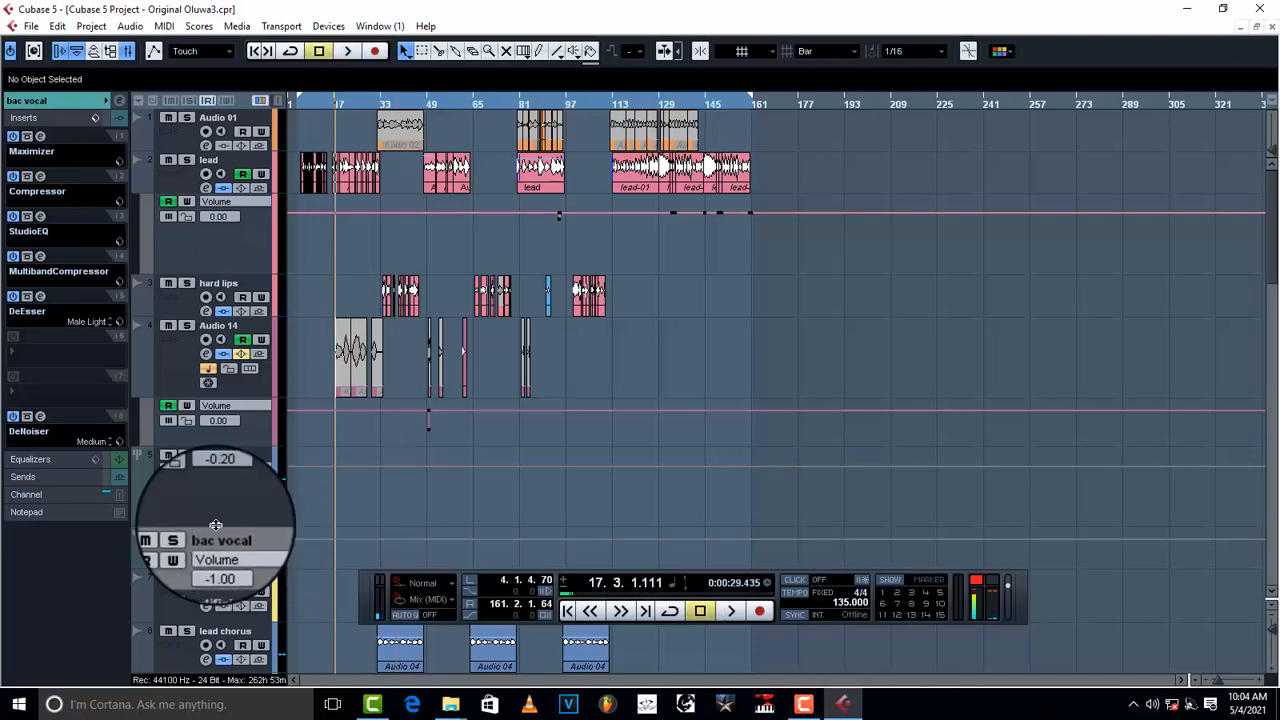
Remove the Maximizer from the artificial track's first insert slot, discarding its changes, and reselect the Lead vocsl channel
left_click(170, 601)
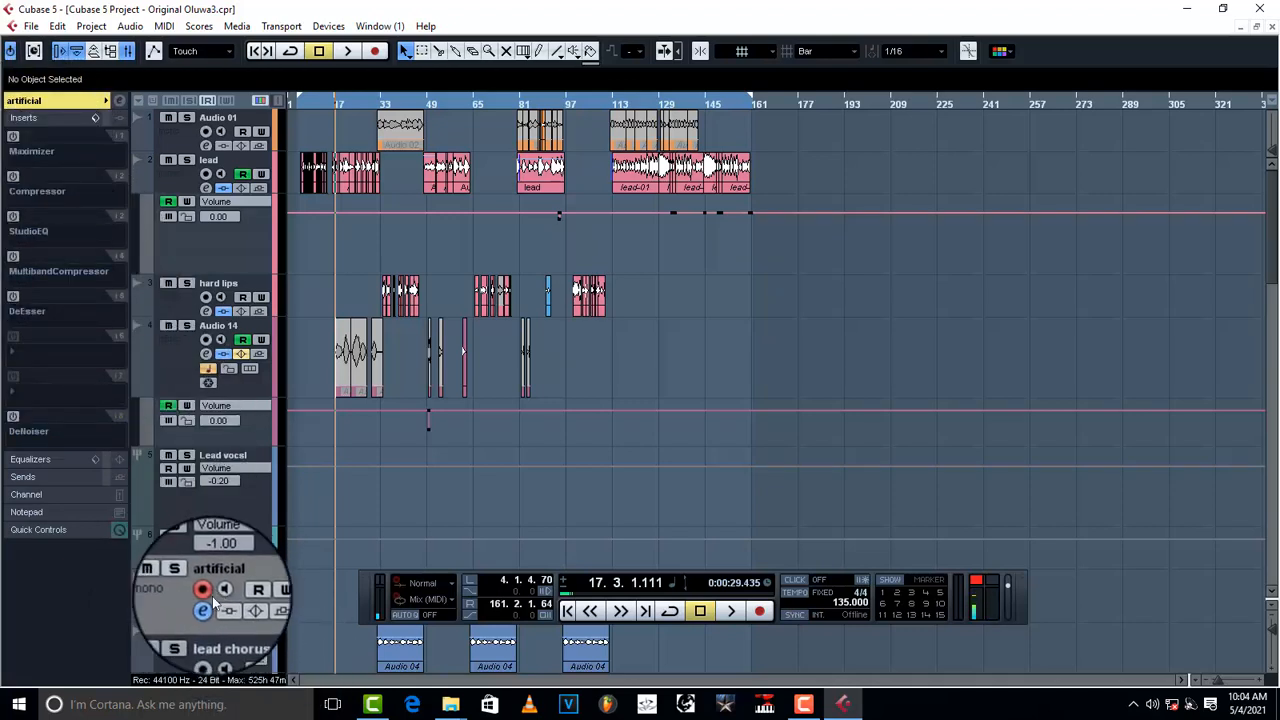
scroll(424, 538, "down", 5)
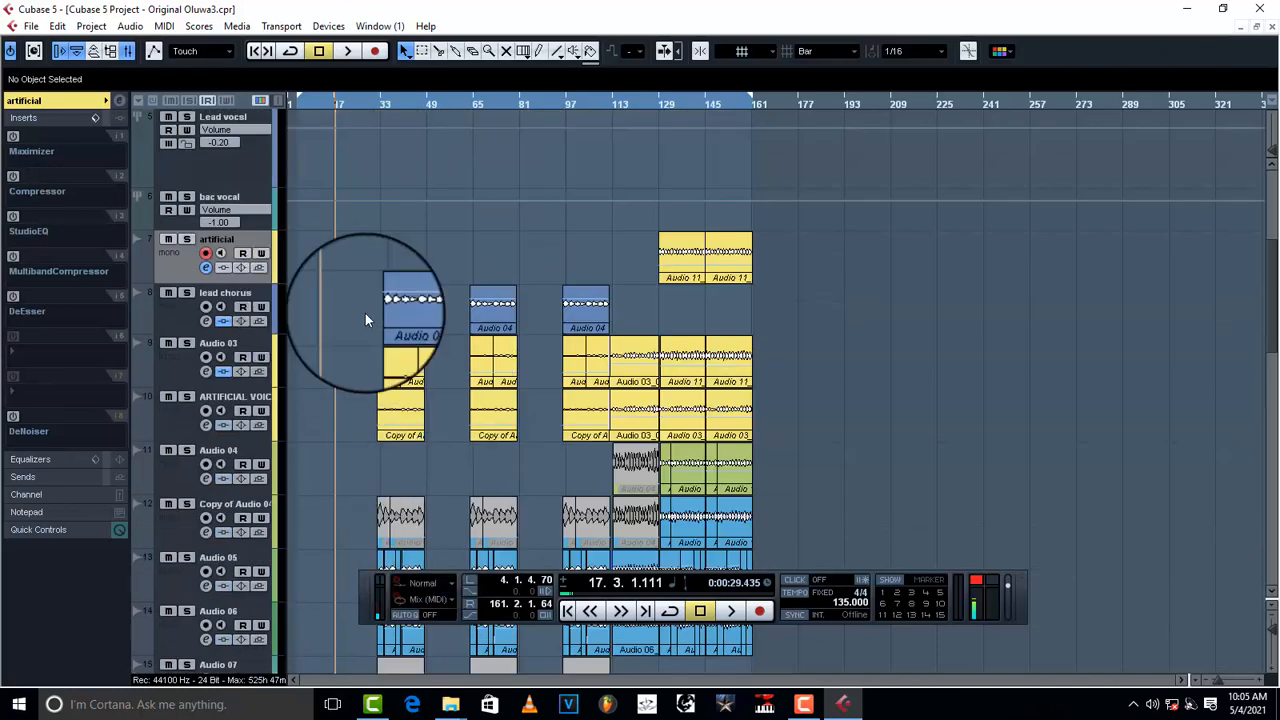
left_click(186, 310)
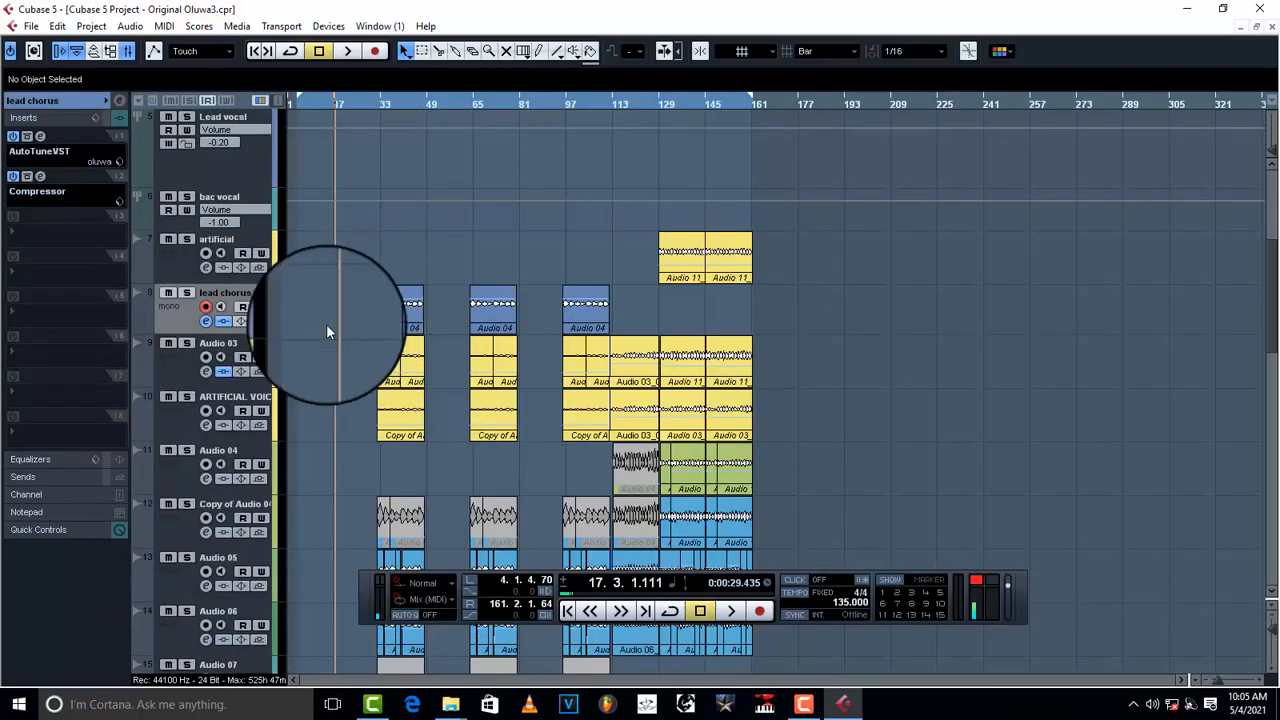
left_click(210, 250)
scroll(366, 322, "up", 3)
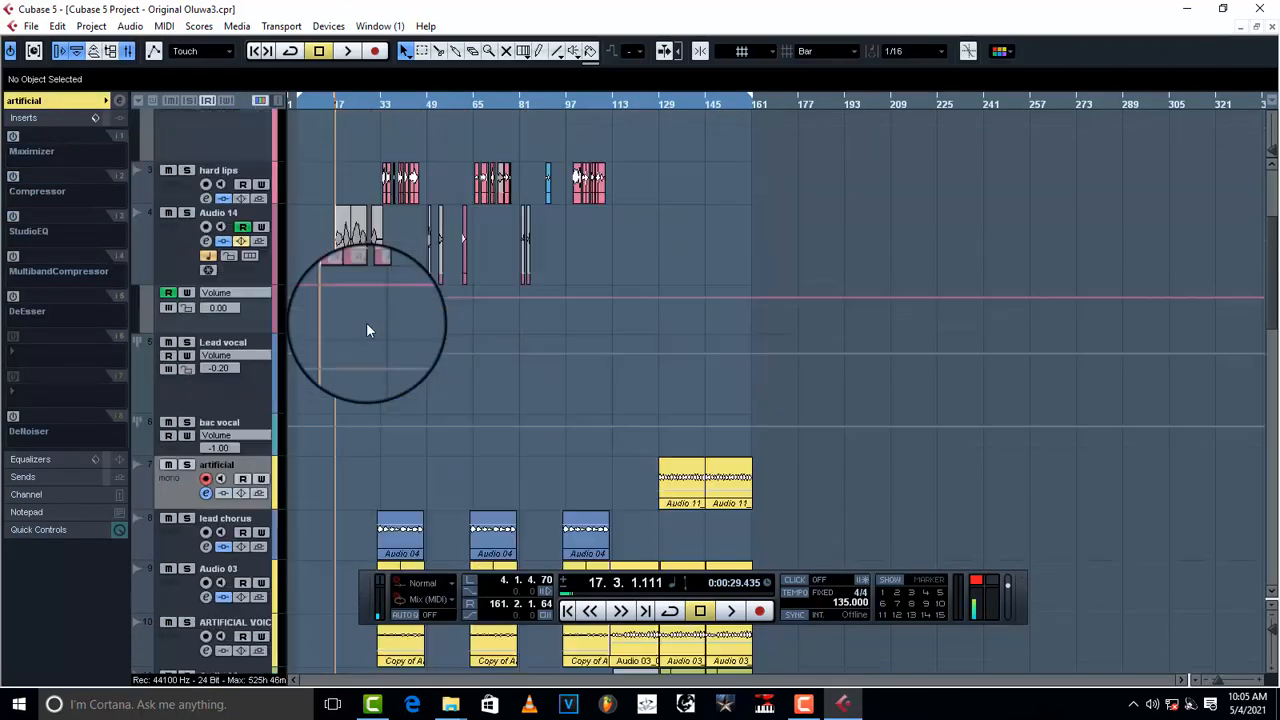
left_click(44, 151)
left_click(40, 83)
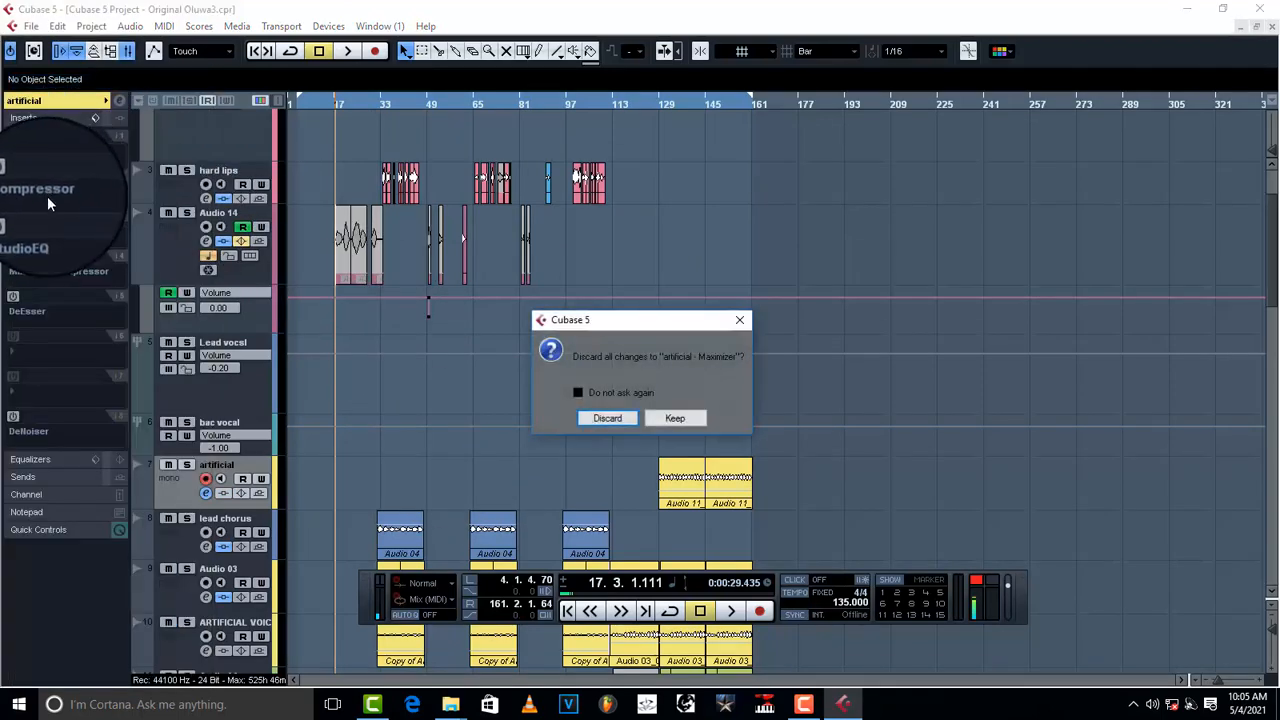
left_click(597, 418)
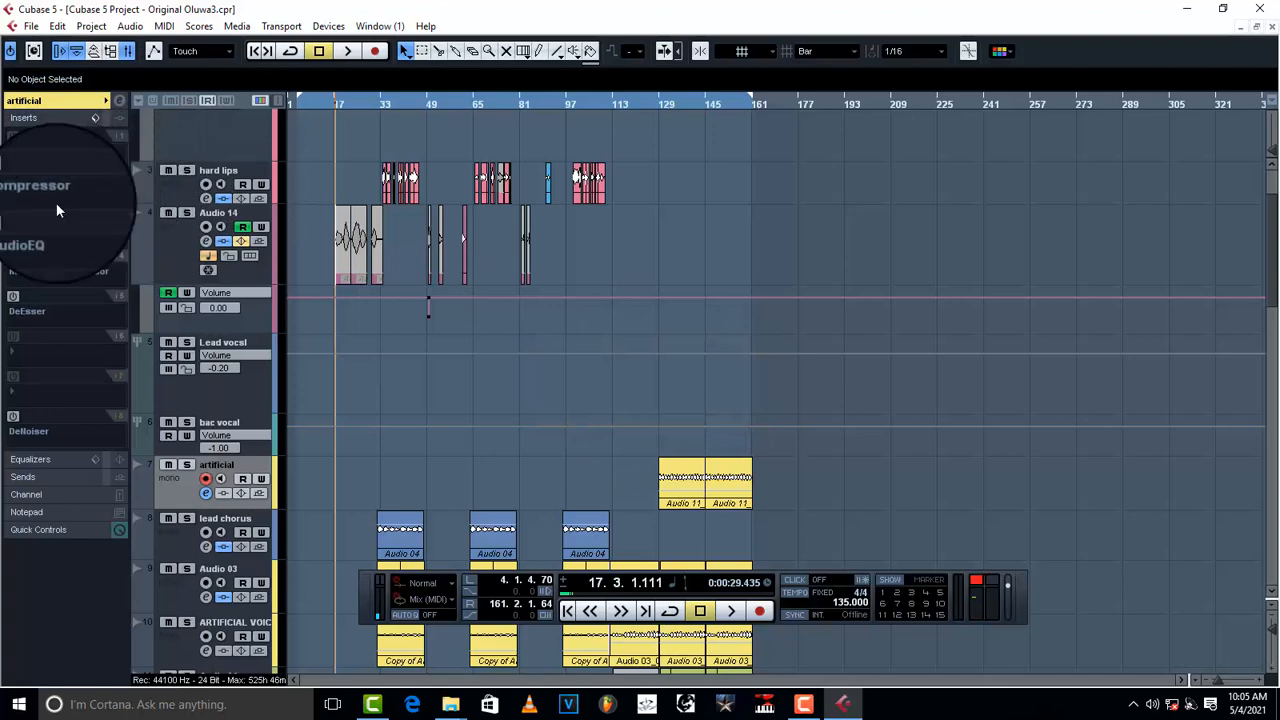
scroll(457, 378, "up", 3)
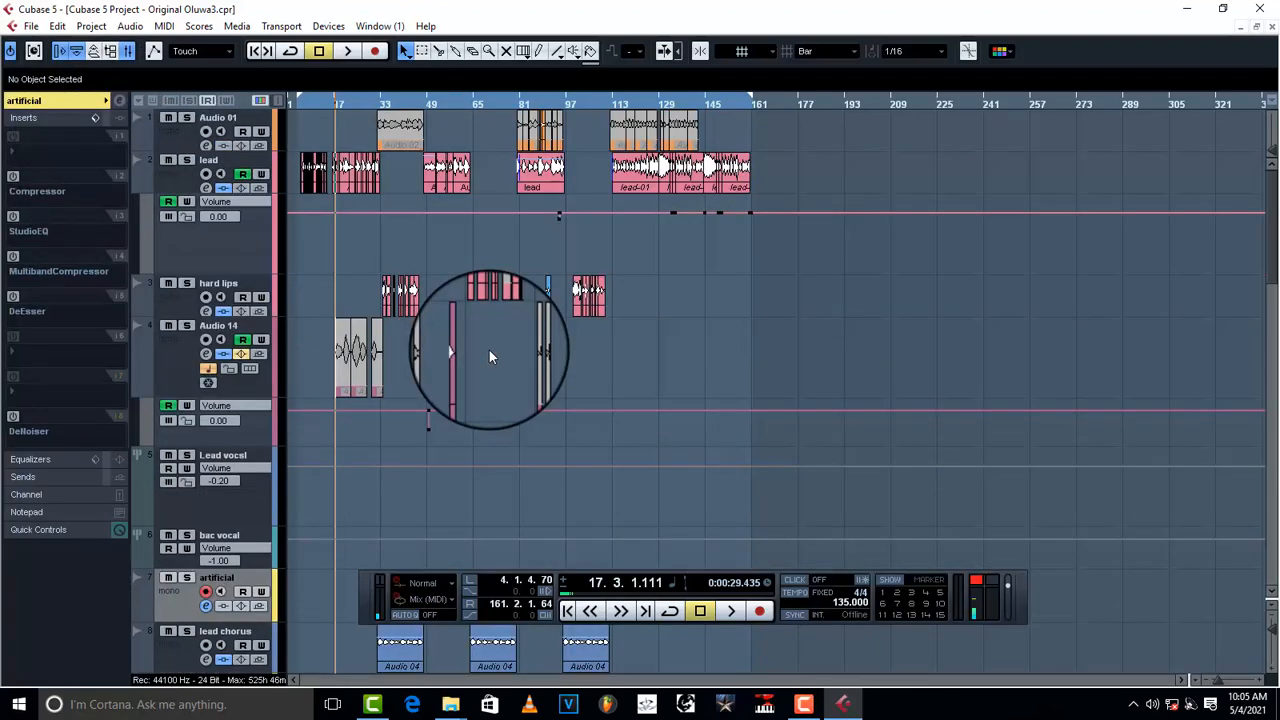
left_click(234, 483)
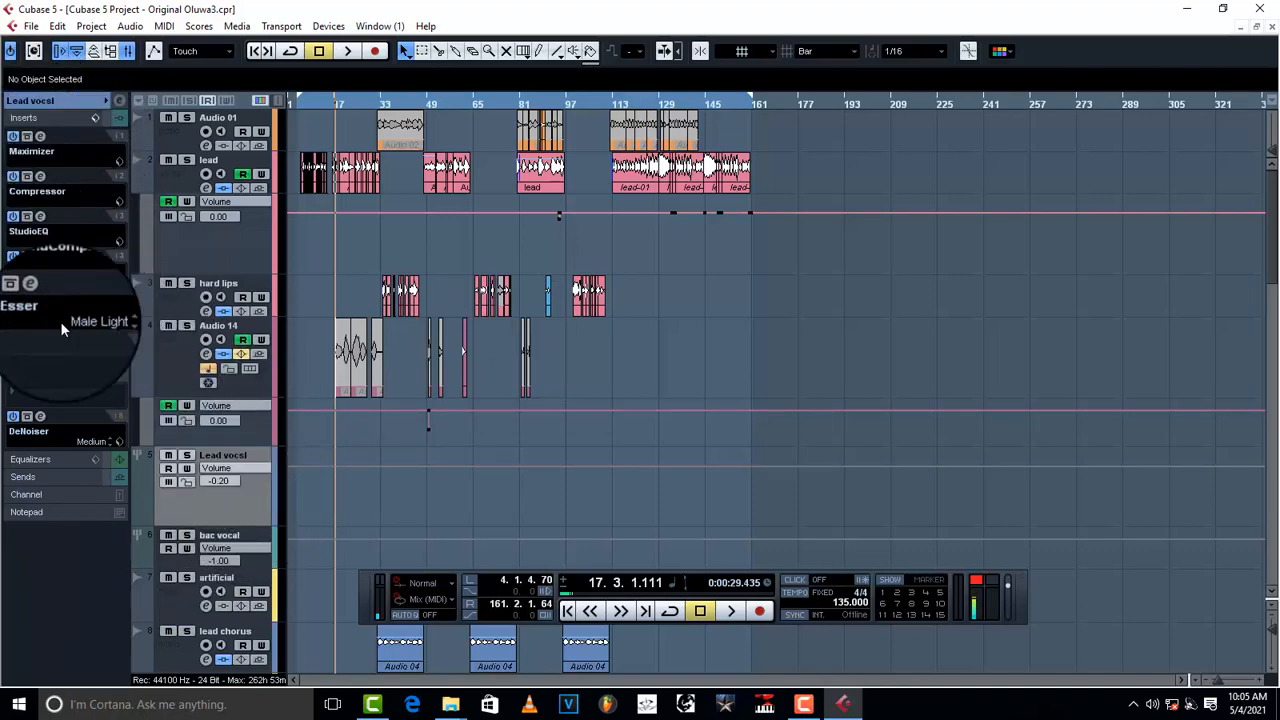
Review the inserts of the artificial, bac vocal and Lead vocsl channels, and audition the mix with the vocal group inserts active
left_click(254, 570)
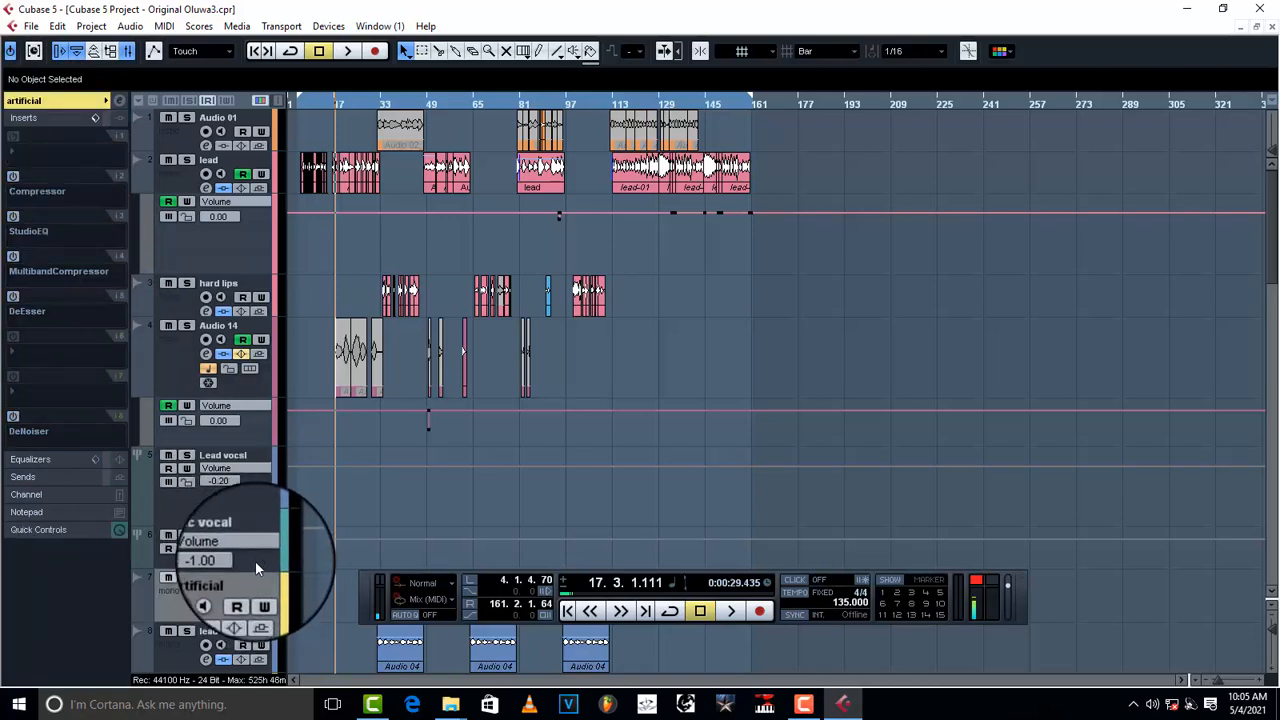
left_click(248, 530)
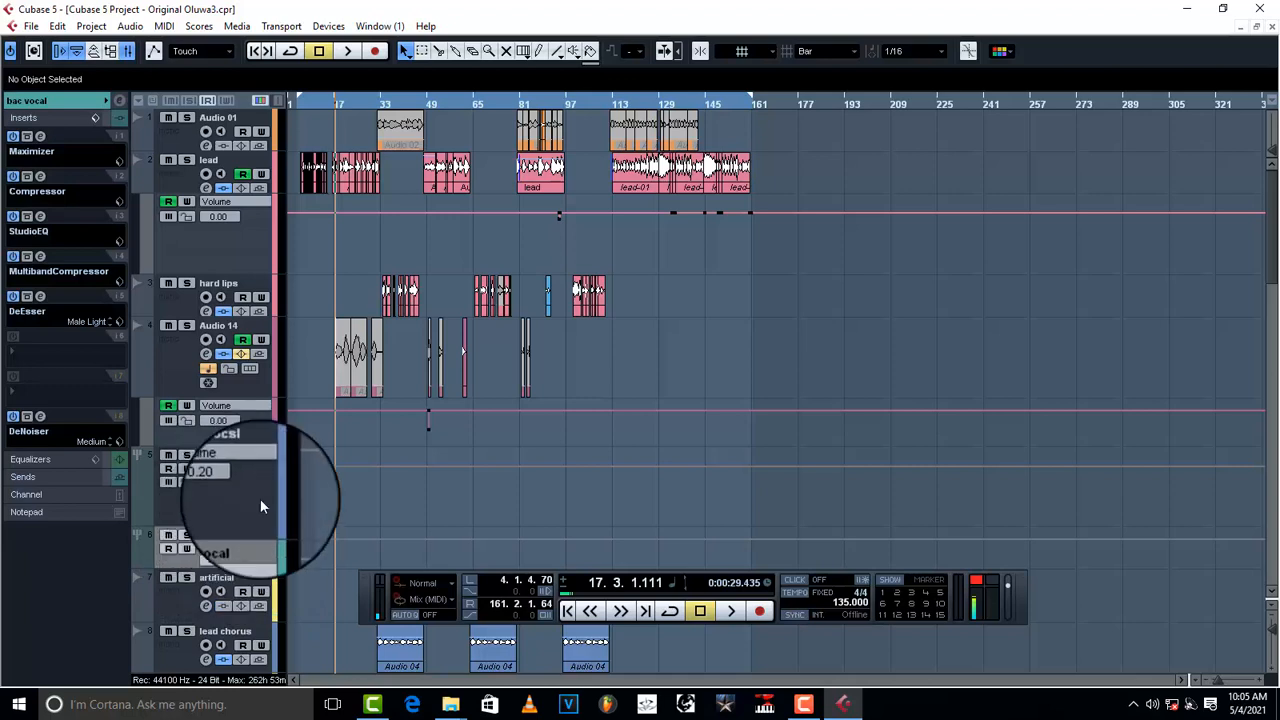
left_click(220, 483)
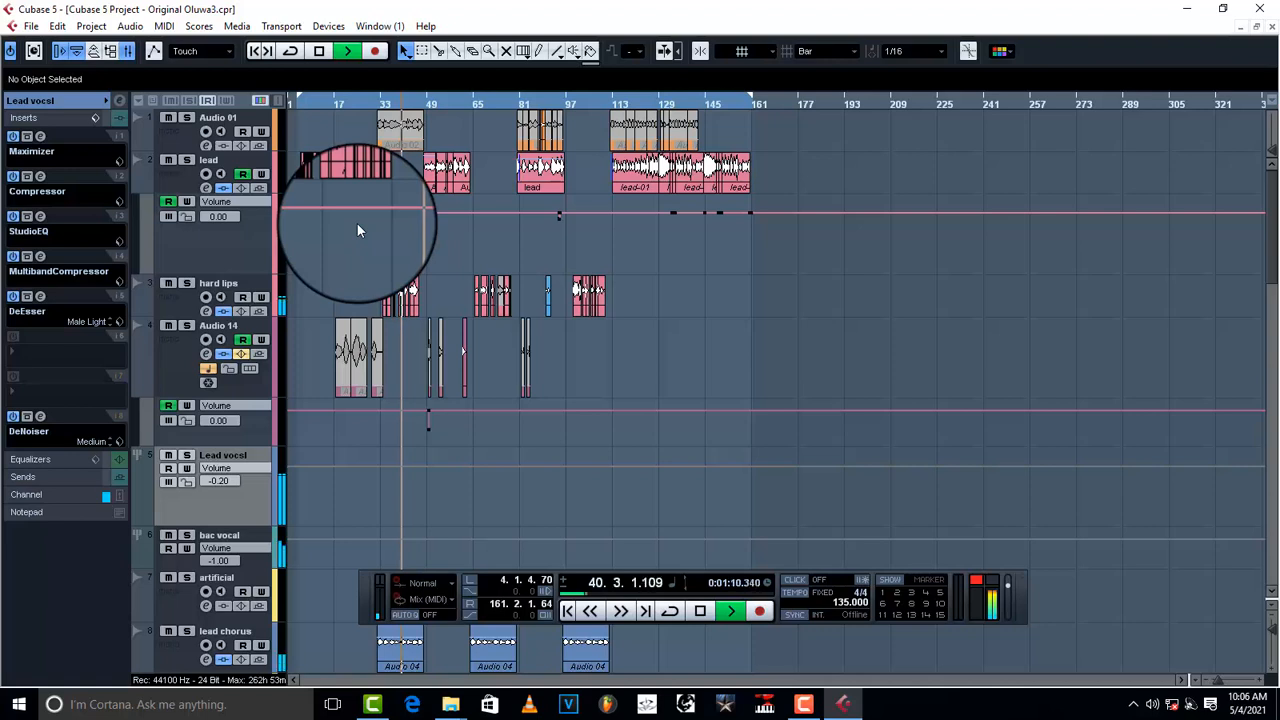
key("space")
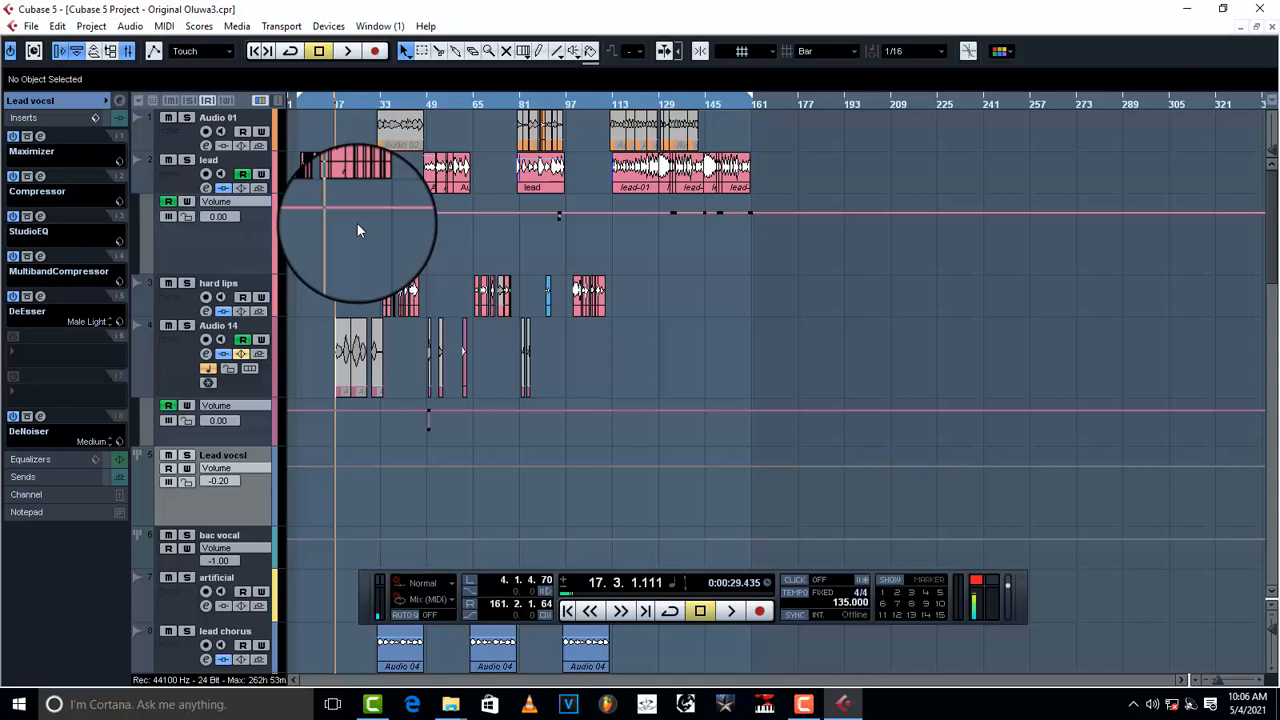
Switch off the inserts on the lead, Lead vocsl and bac vocal channels, and audition the mix dry through the chorus around bar 33
left_click(181, 180)
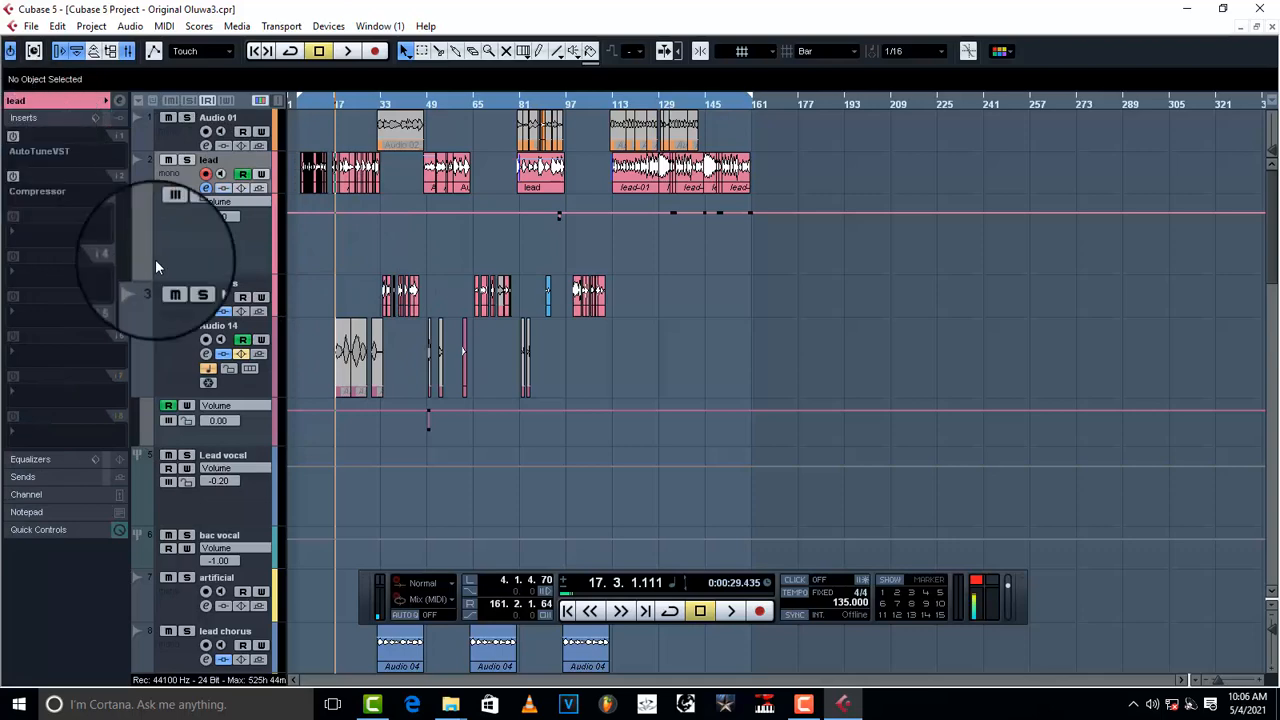
scroll(309, 401, "down", 3)
left_click(247, 388)
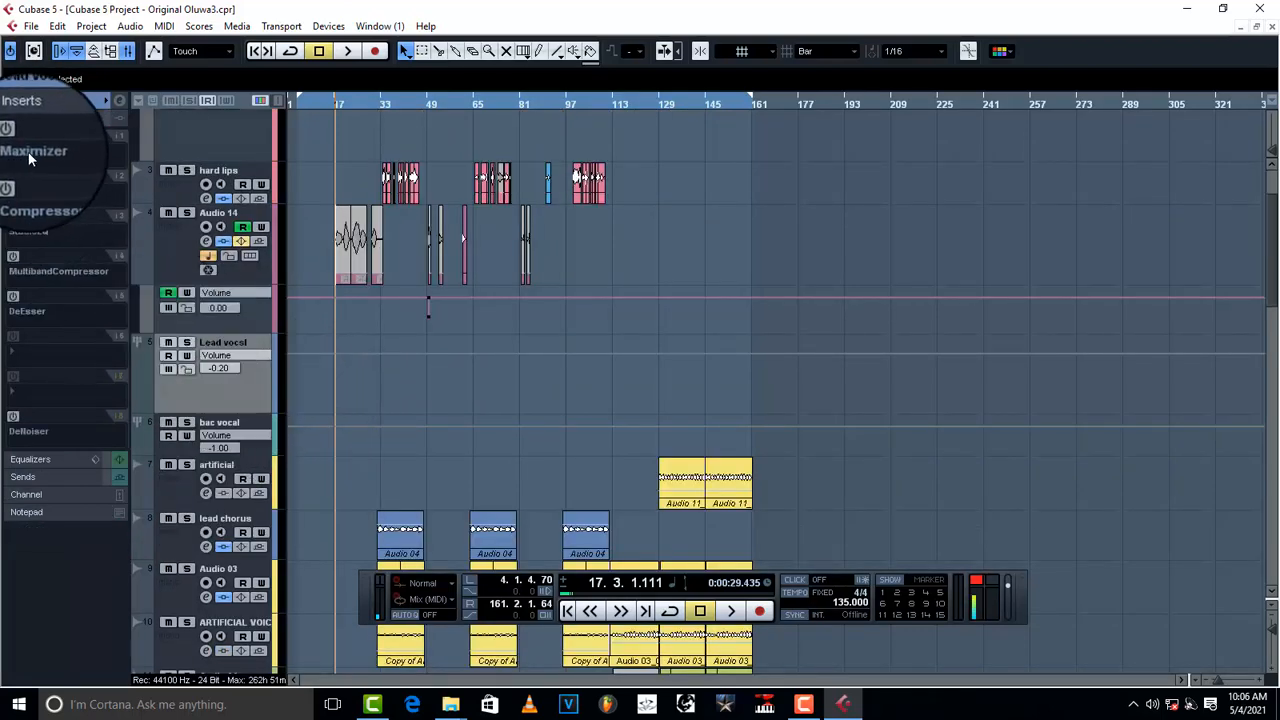
left_click(256, 442)
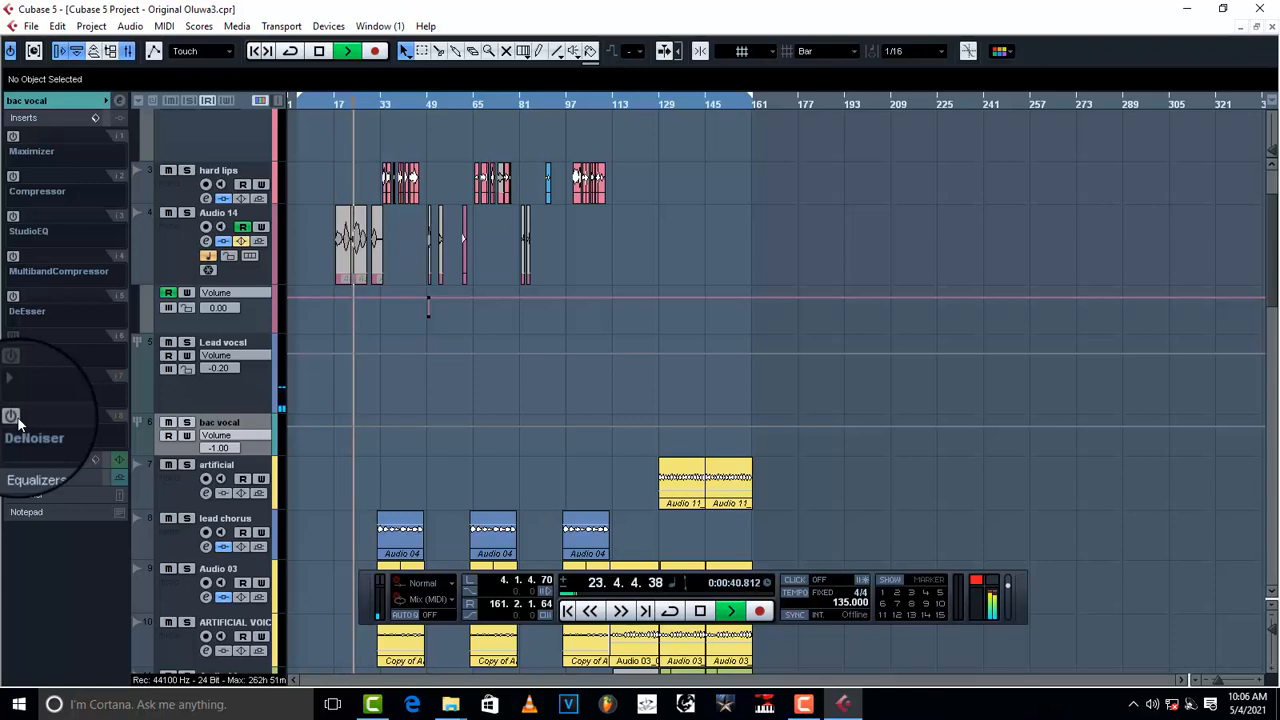
left_click(376, 98)
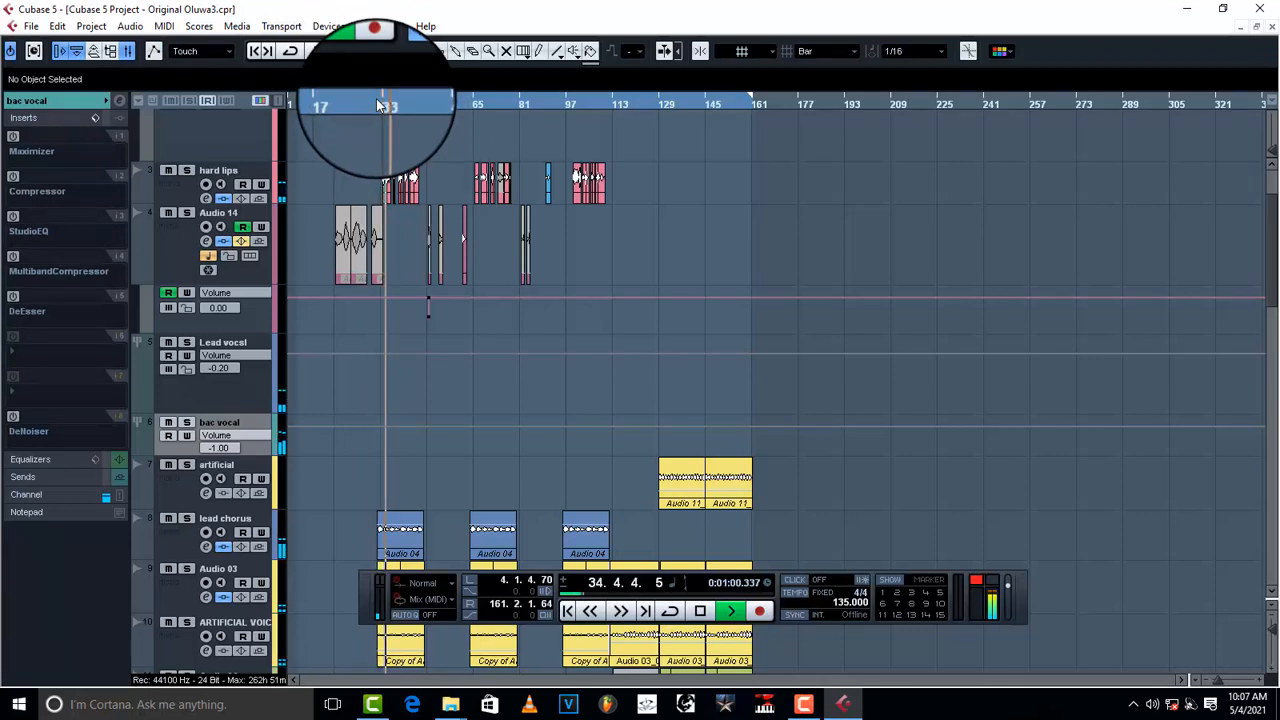
key("space")
Switch the bac vocal and Lead vocsl inserts back on, and audition the processed mix from about bar 16 into the chorus
left_click(337, 104)
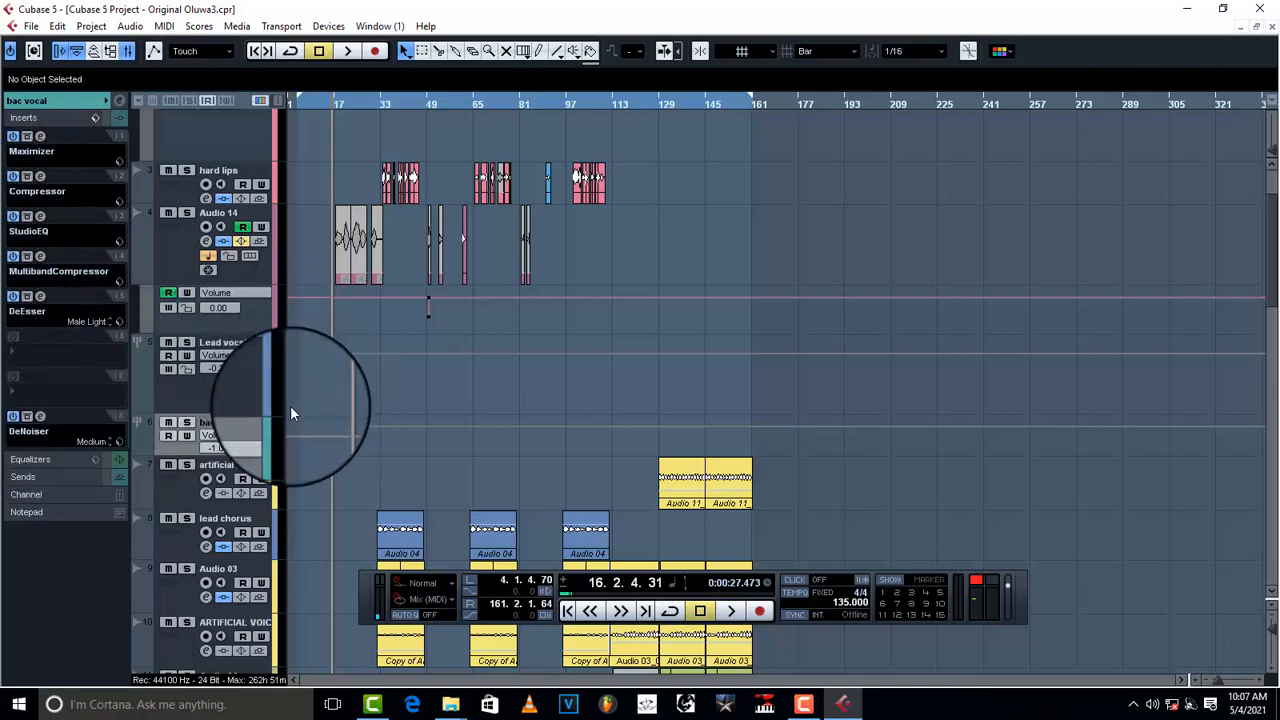
left_click(264, 382)
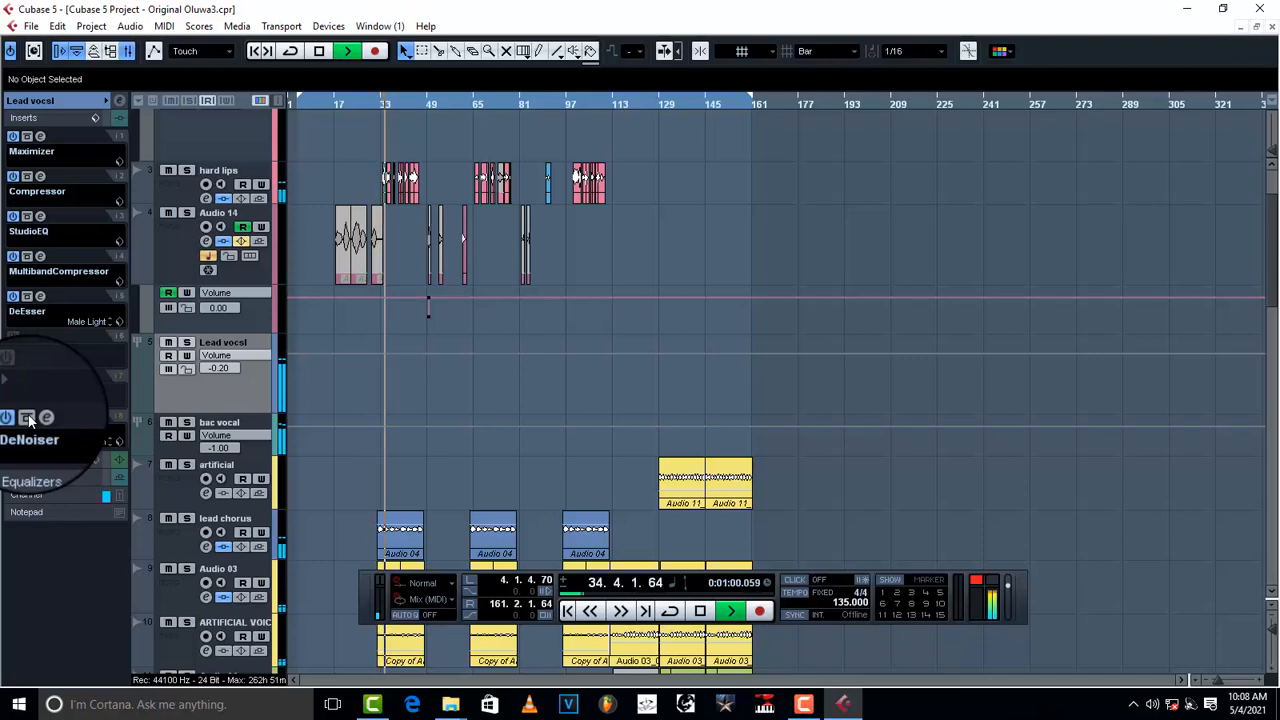
key("space")
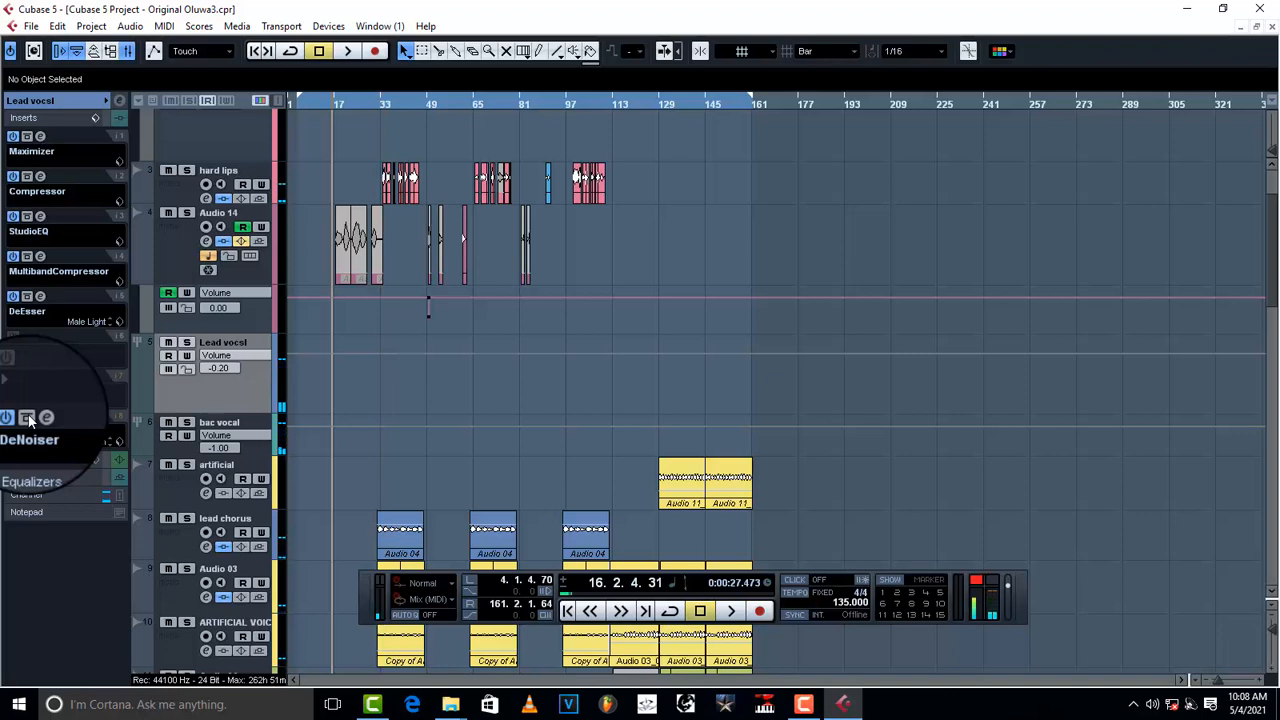